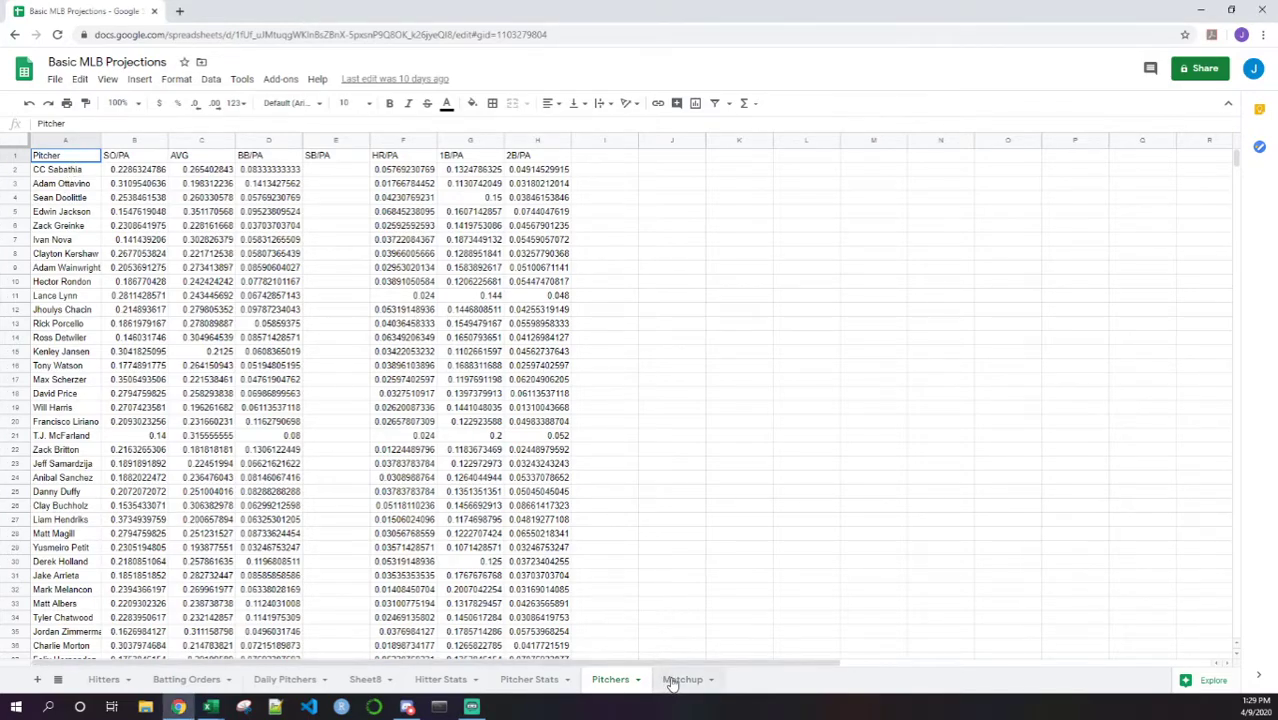
Step: Open the Matchup sheet and examine the team entries for Pitcher and Hitters in M1 and M2
key("ctrl+Page_Down")
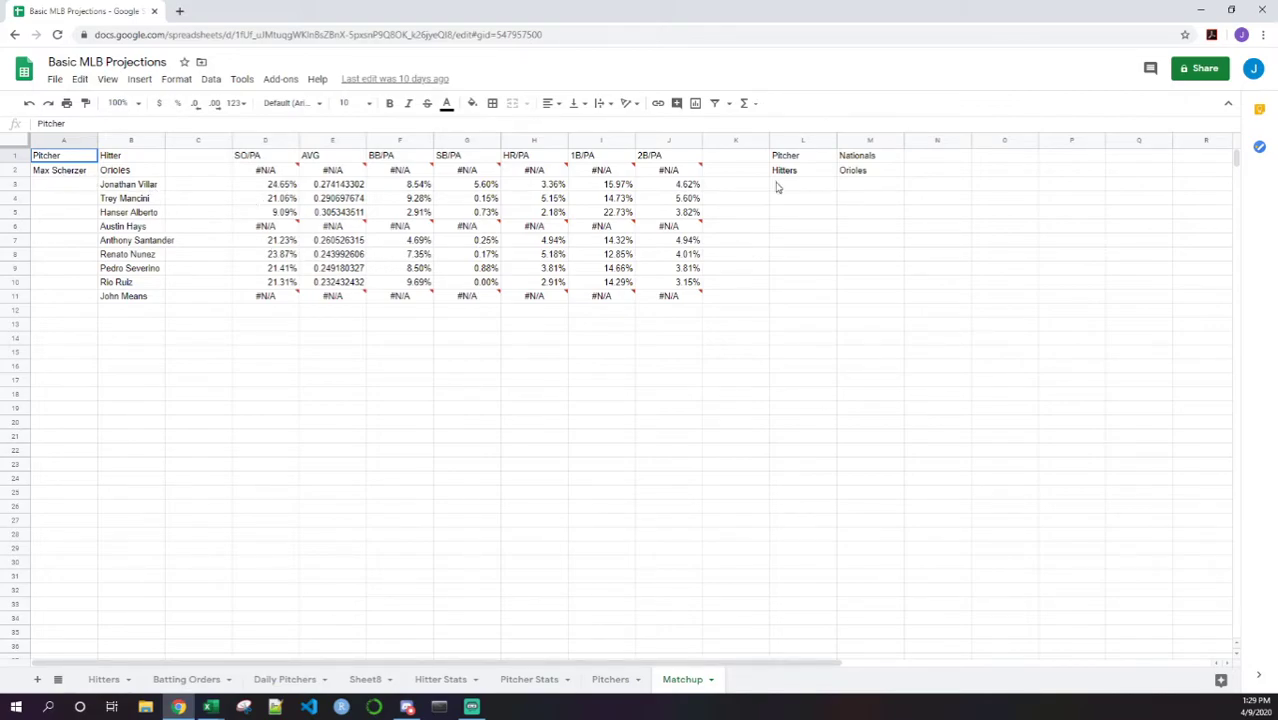
left_click(889, 156)
left_click(887, 169)
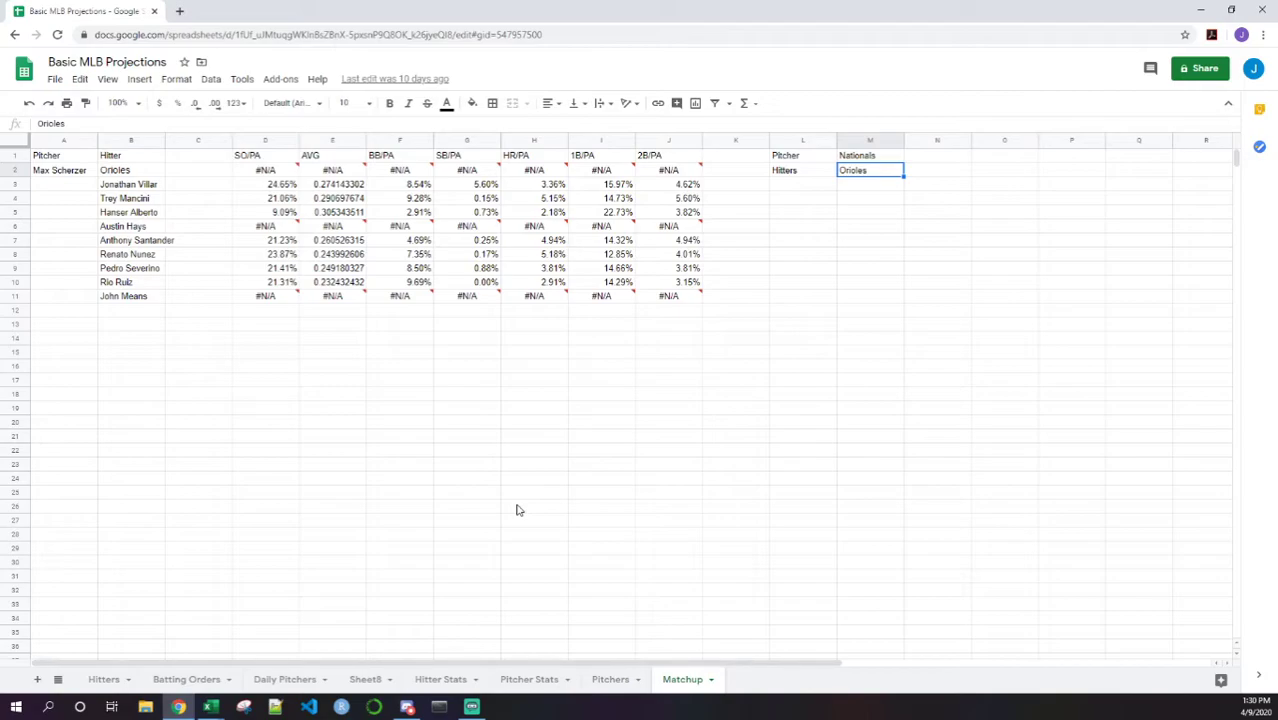
Step: Review the rate columns on the Hitters sheet, and reorder the sheets so Hitter Stats directly follows Hitters
left_click(105, 680)
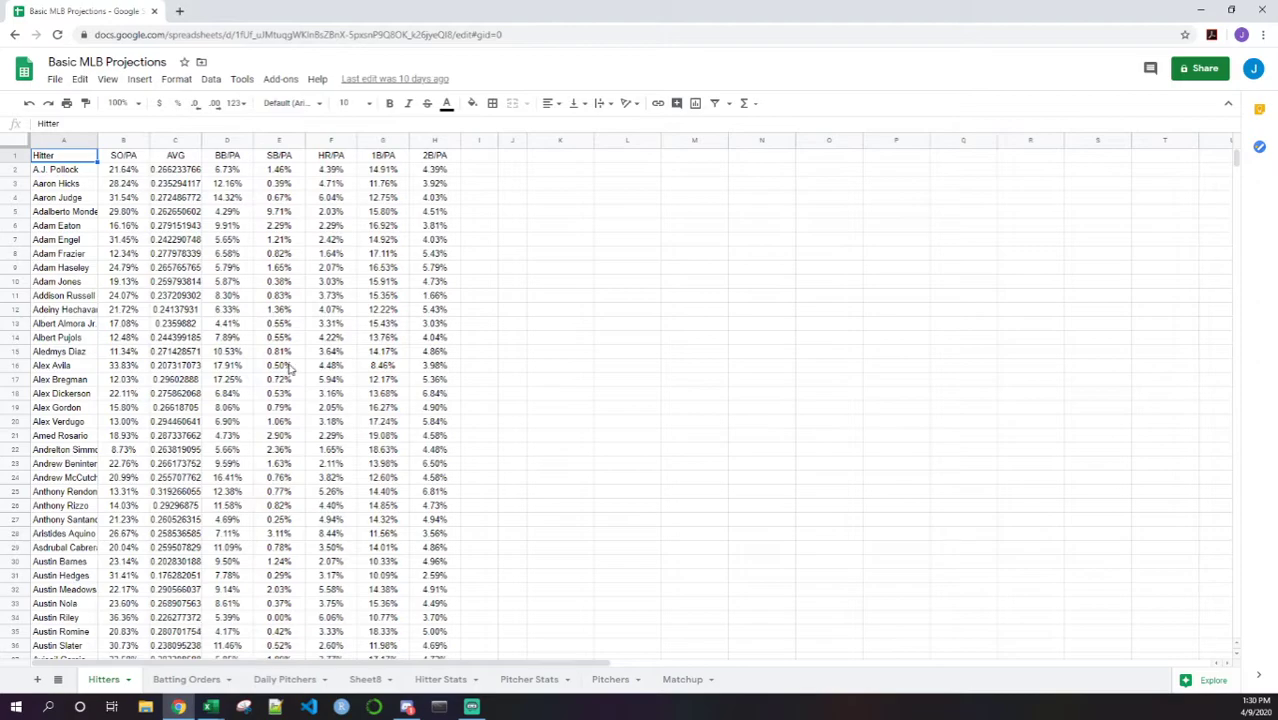
left_click_drag(124, 145, 440, 145)
left_click(55, 157)
left_click(440, 680)
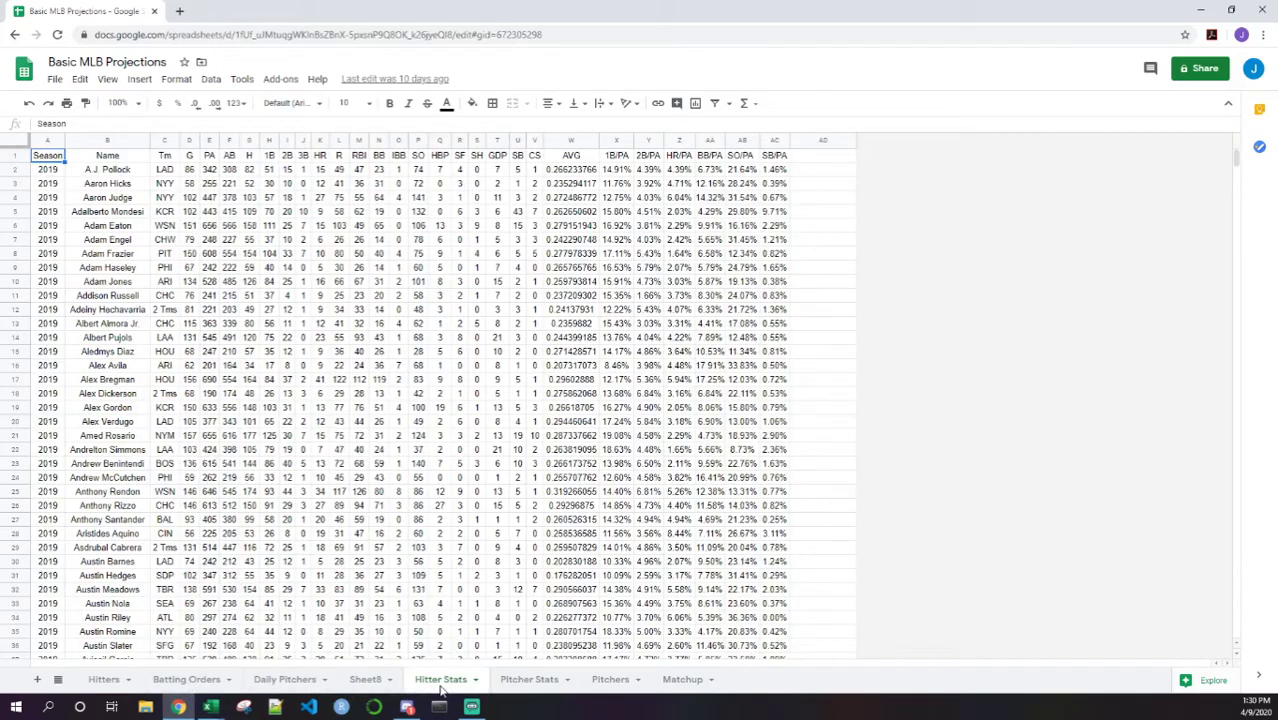
left_click_drag(440, 688, 181, 680)
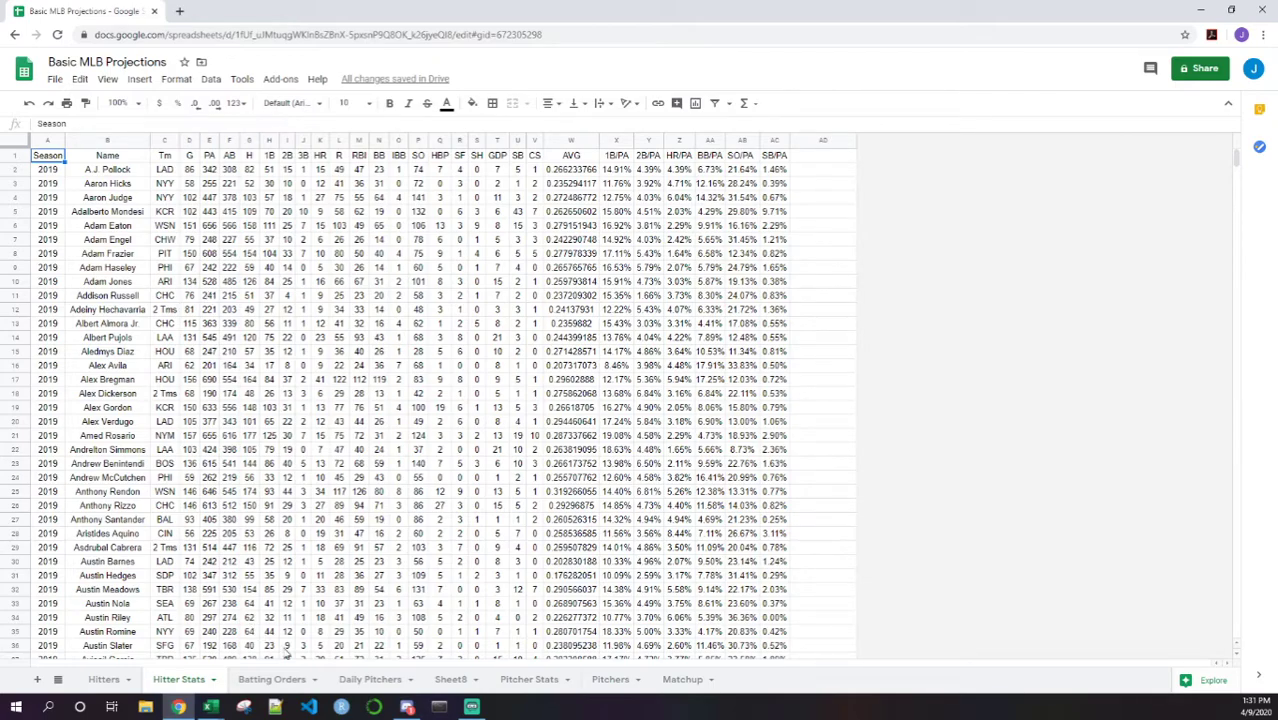
Step: Look over the Batting Orders and Daily Pitchers sheets, and move the Pitchers sheet directly after Batting Orders
left_click(279, 681)
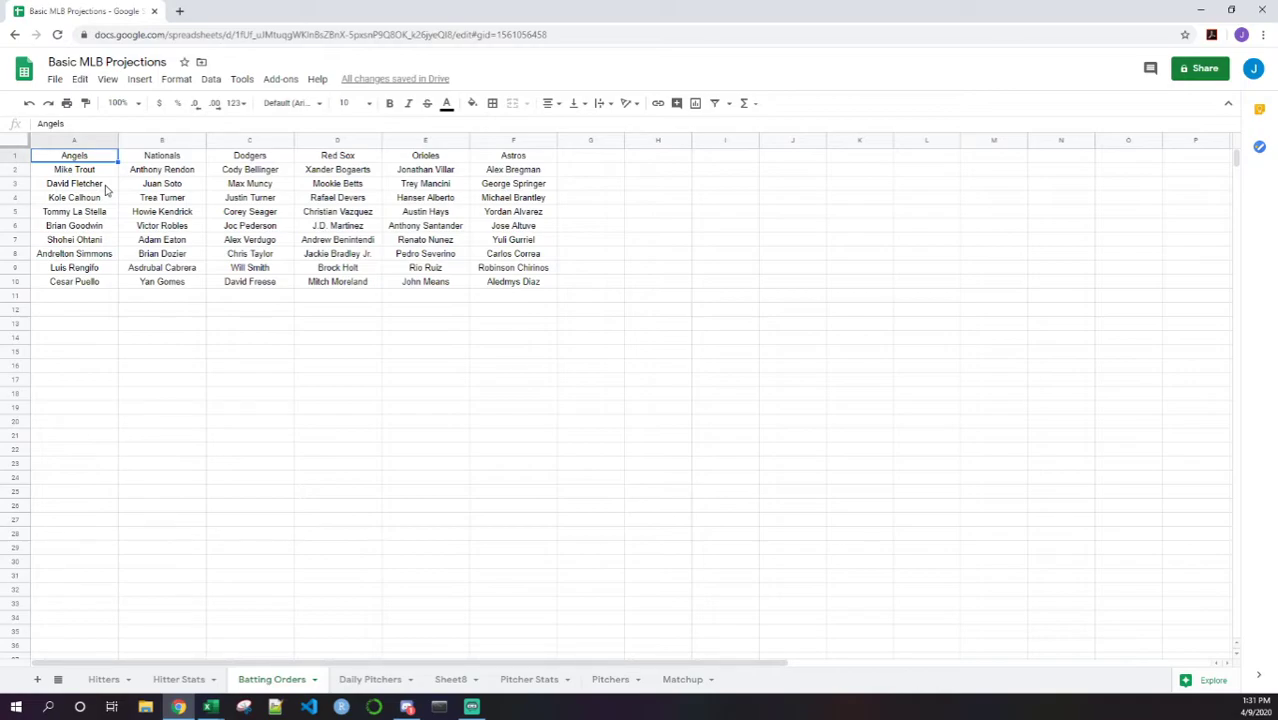
left_click(377, 681)
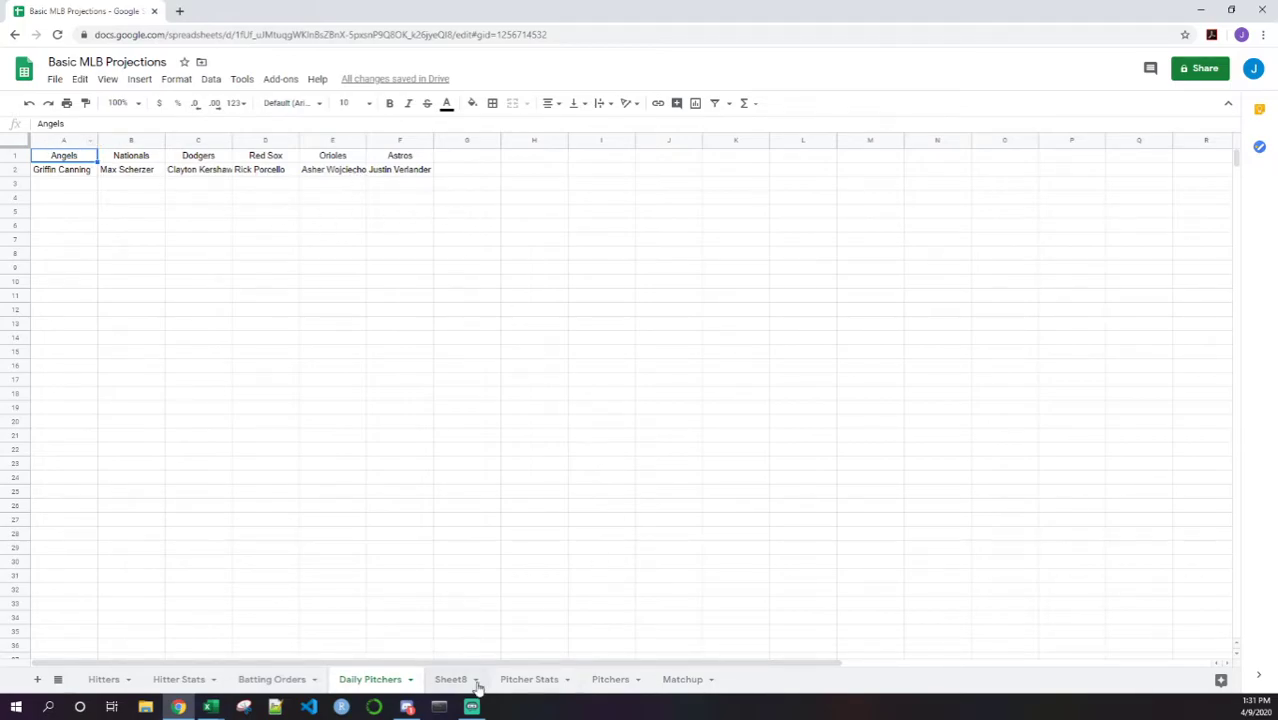
left_click(612, 683)
left_click_drag(612, 683, 357, 679)
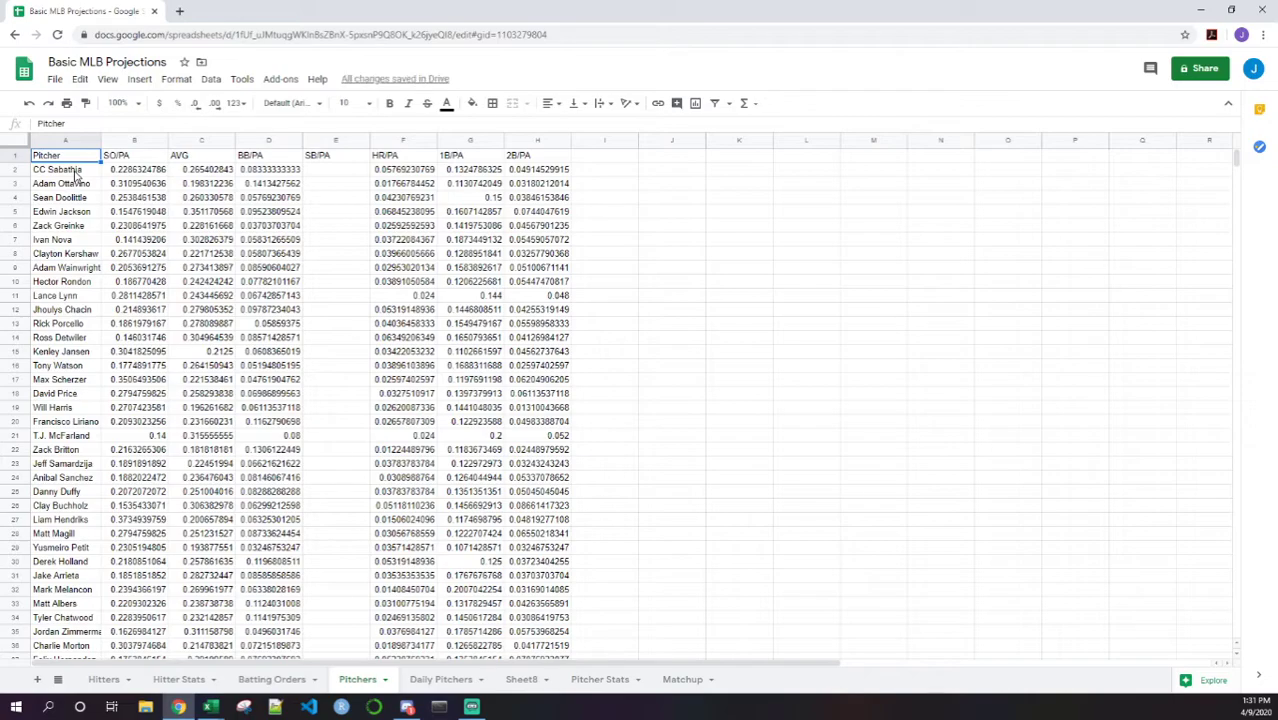
Step: Review the rate columns on the Pitchers sheet, and move Pitcher Stats between Daily Pitchers and Sheet8
left_click_drag(135, 145, 545, 141)
key("ctrl+Home")
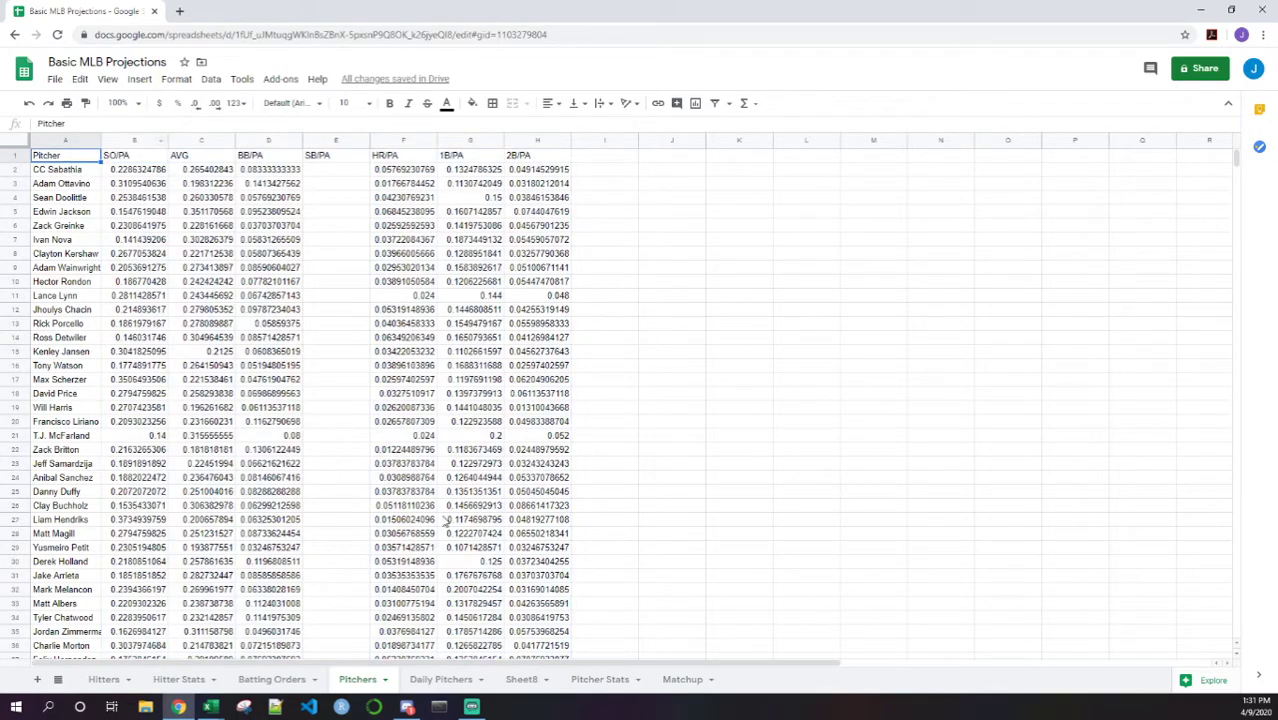
left_click(601, 680)
left_click_drag(604, 686, 412, 688)
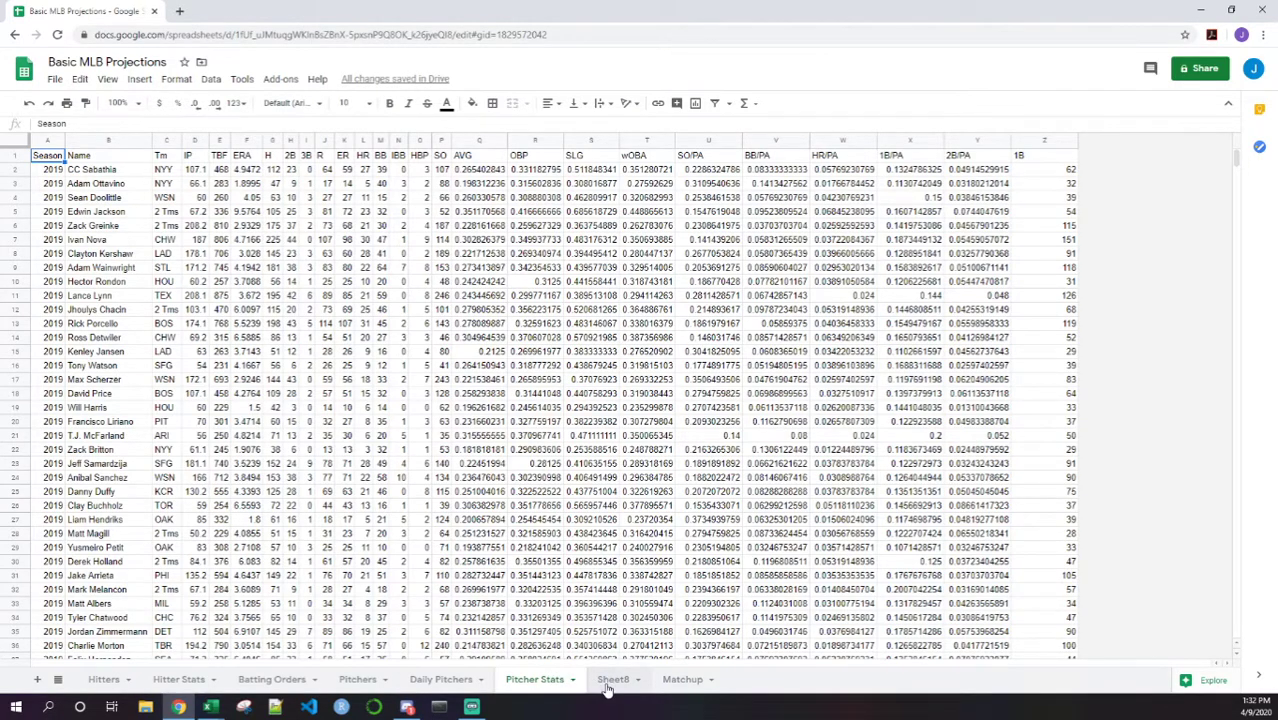
Step: Inspect the INDEX/MATCH formulas in the Matchup sheet's hitter cell B2 and pitcher cell A2
left_click(686, 681)
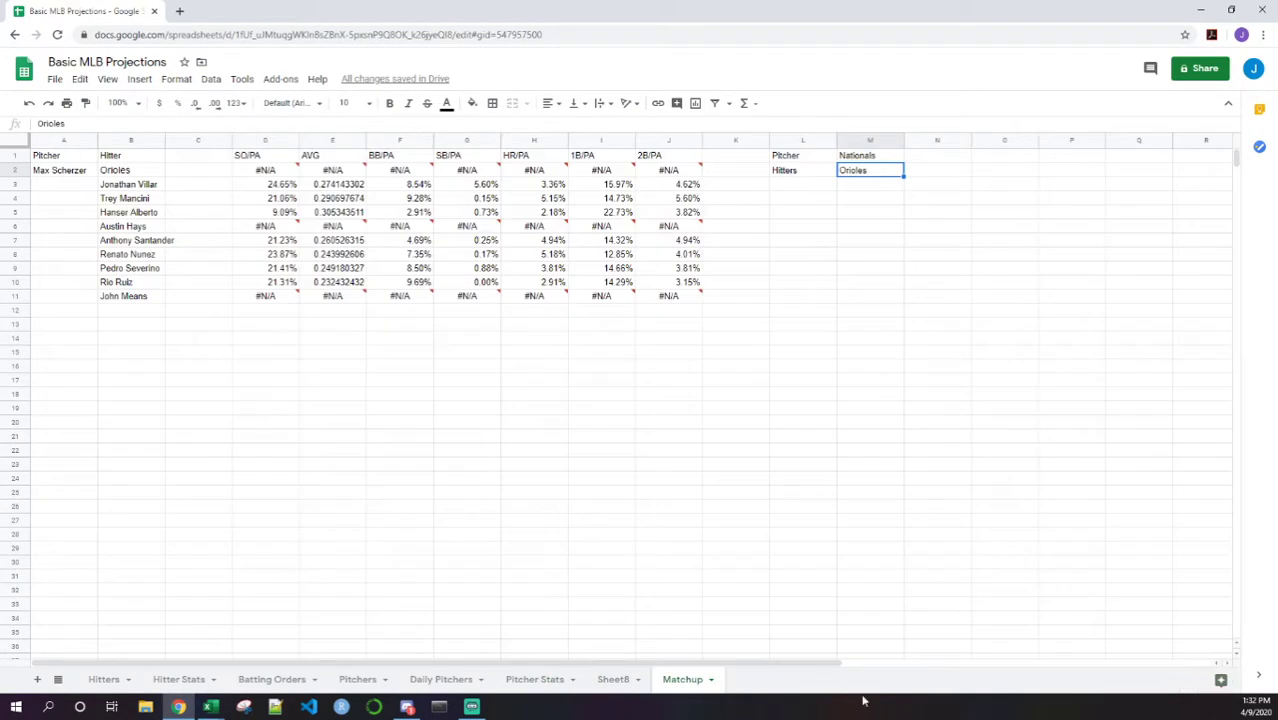
left_click(143, 169)
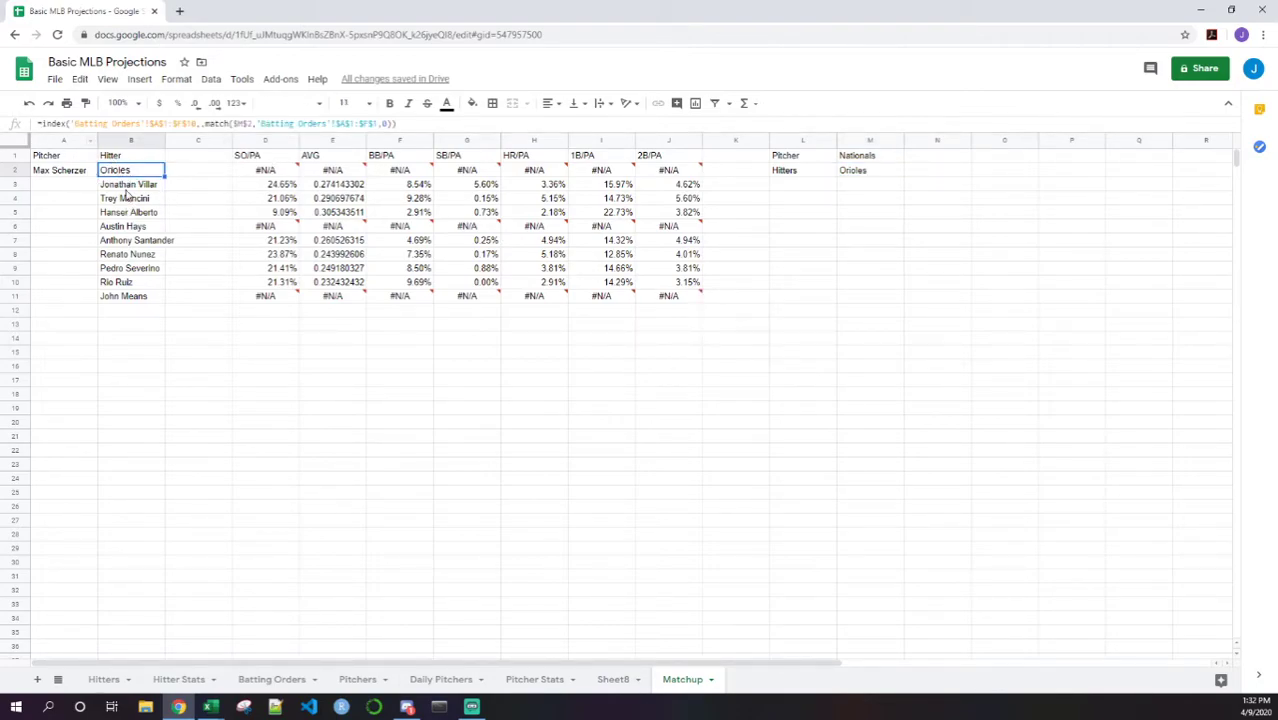
left_click(57, 170)
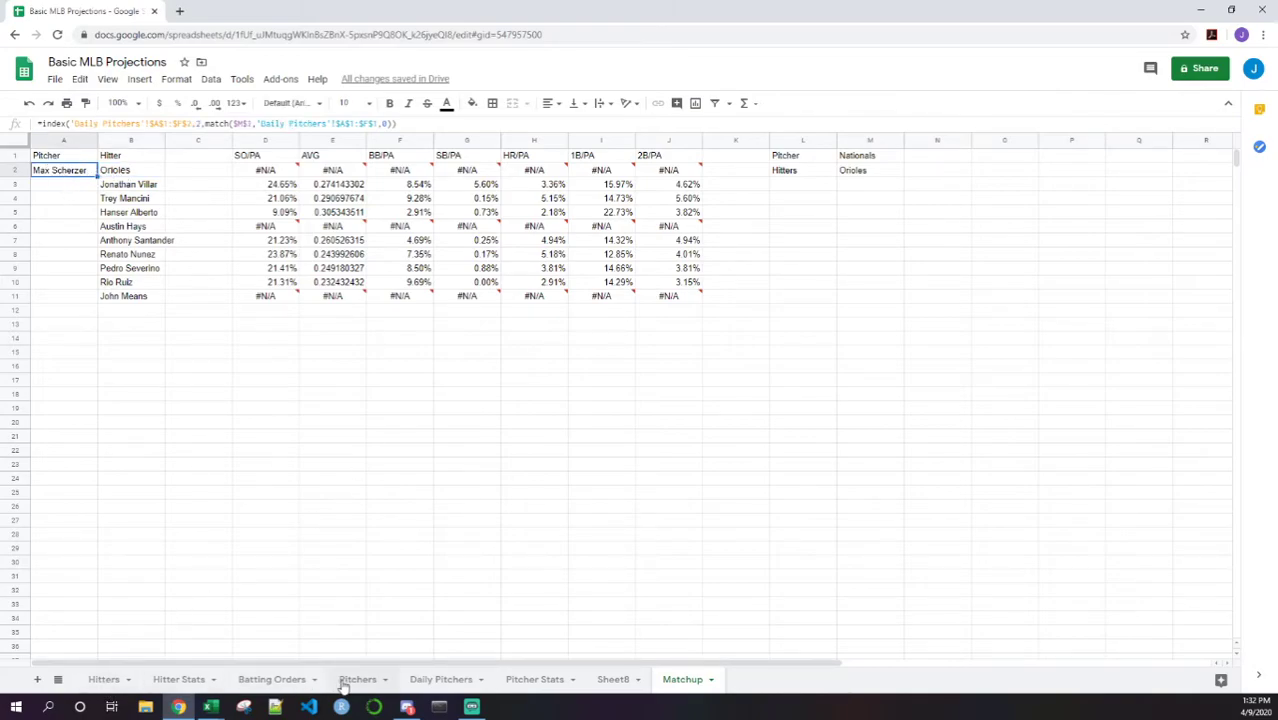
Step: Set the Pitcher team in M1 of the Matchup sheet to Astros
left_click(868, 158)
type("Astros")
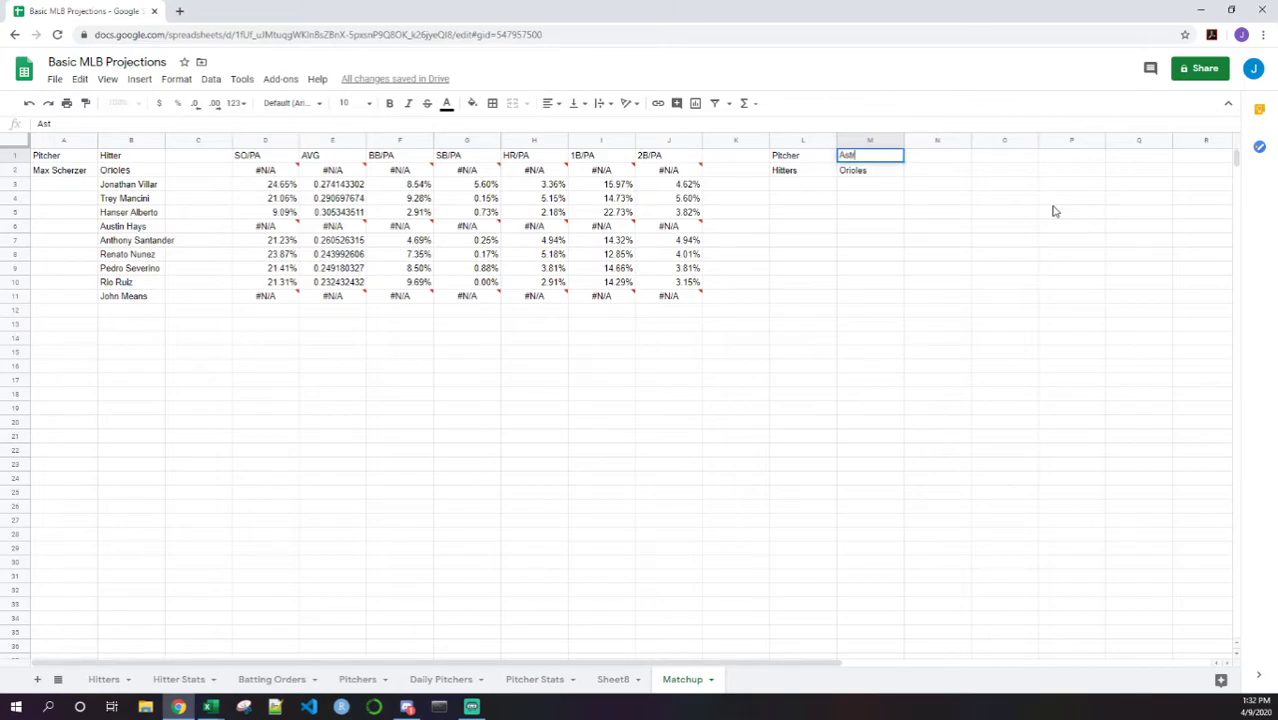
key("Return")
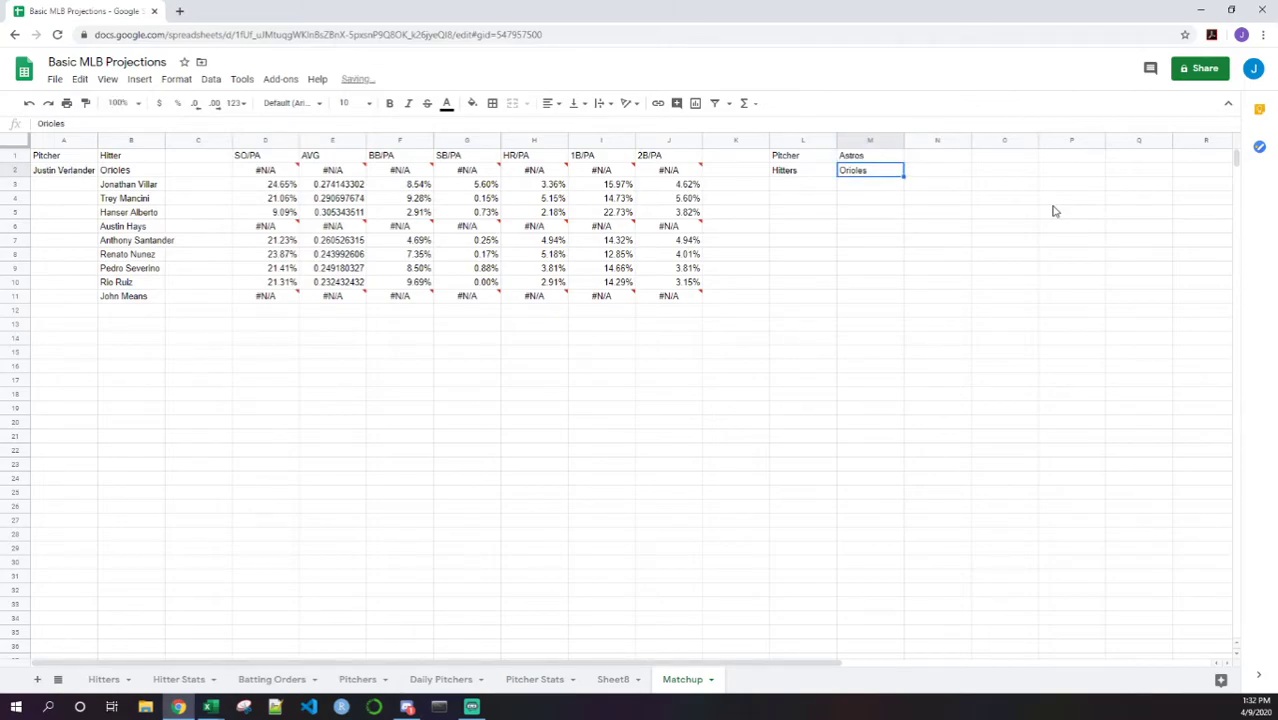
key("Up")
key("Left")
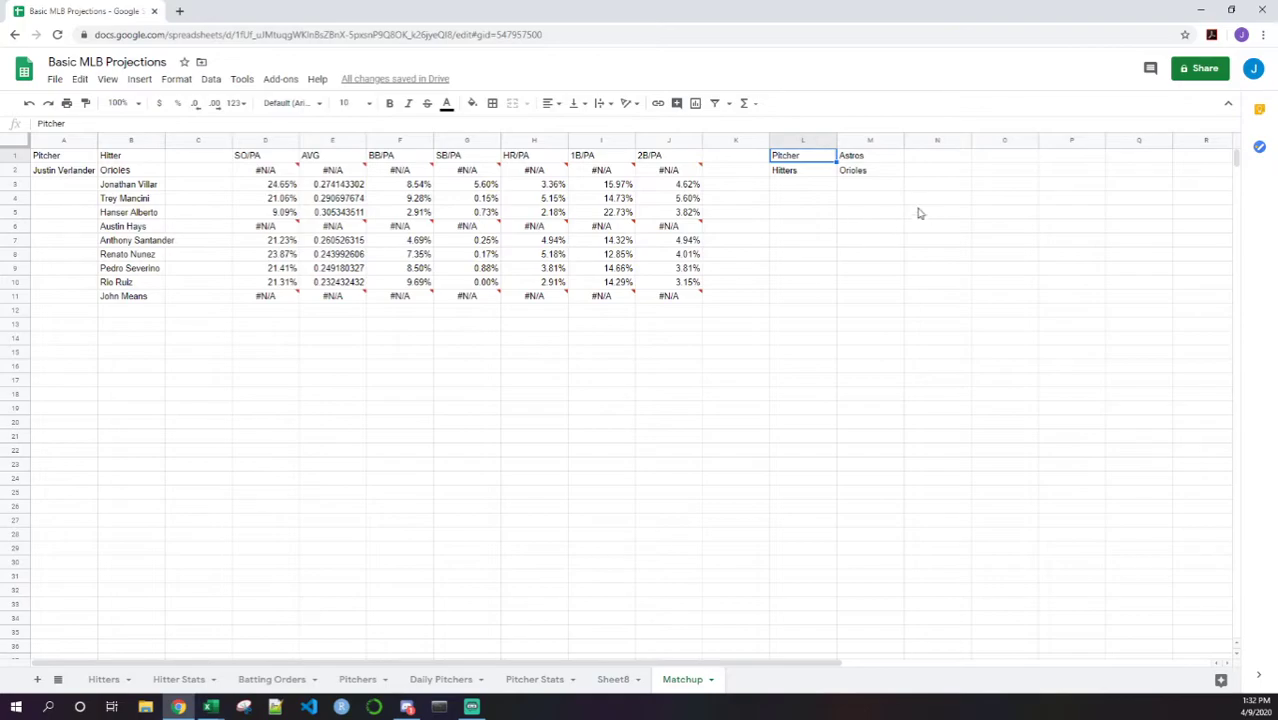
Step: Set the Hitters team in M2 to Nationals
left_click(870, 172)
type("Nationals")
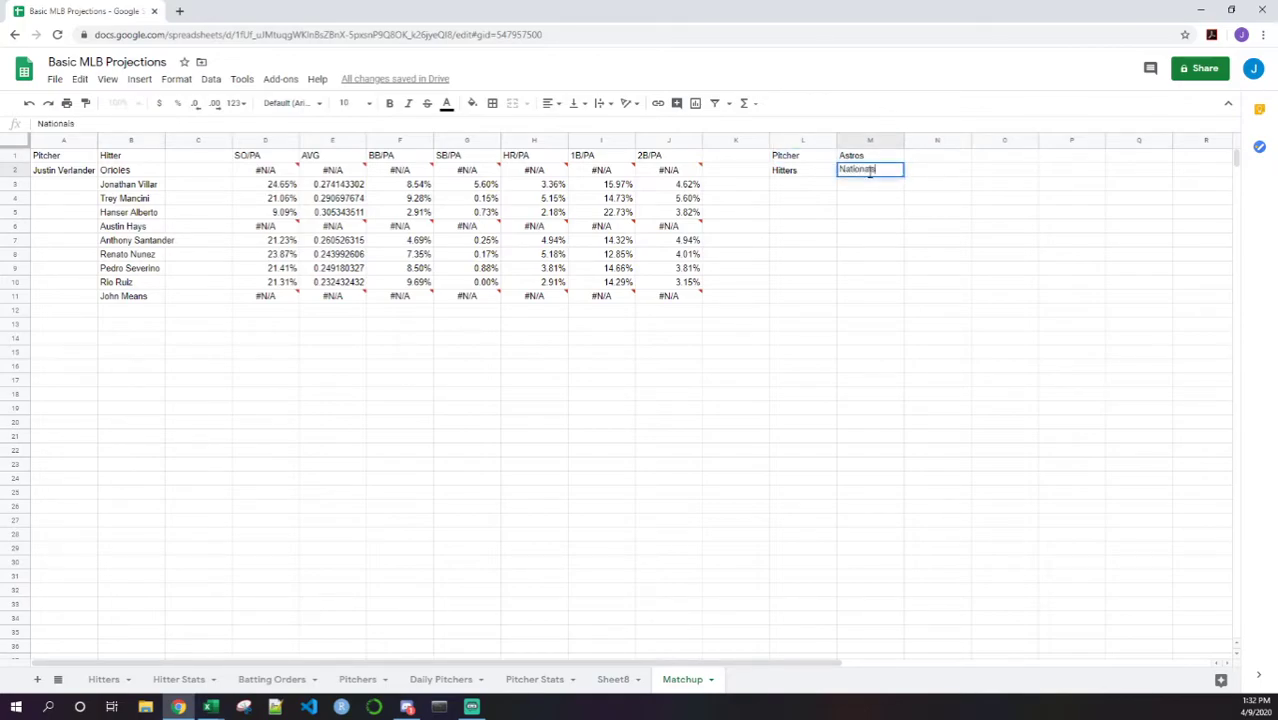
key("Return")
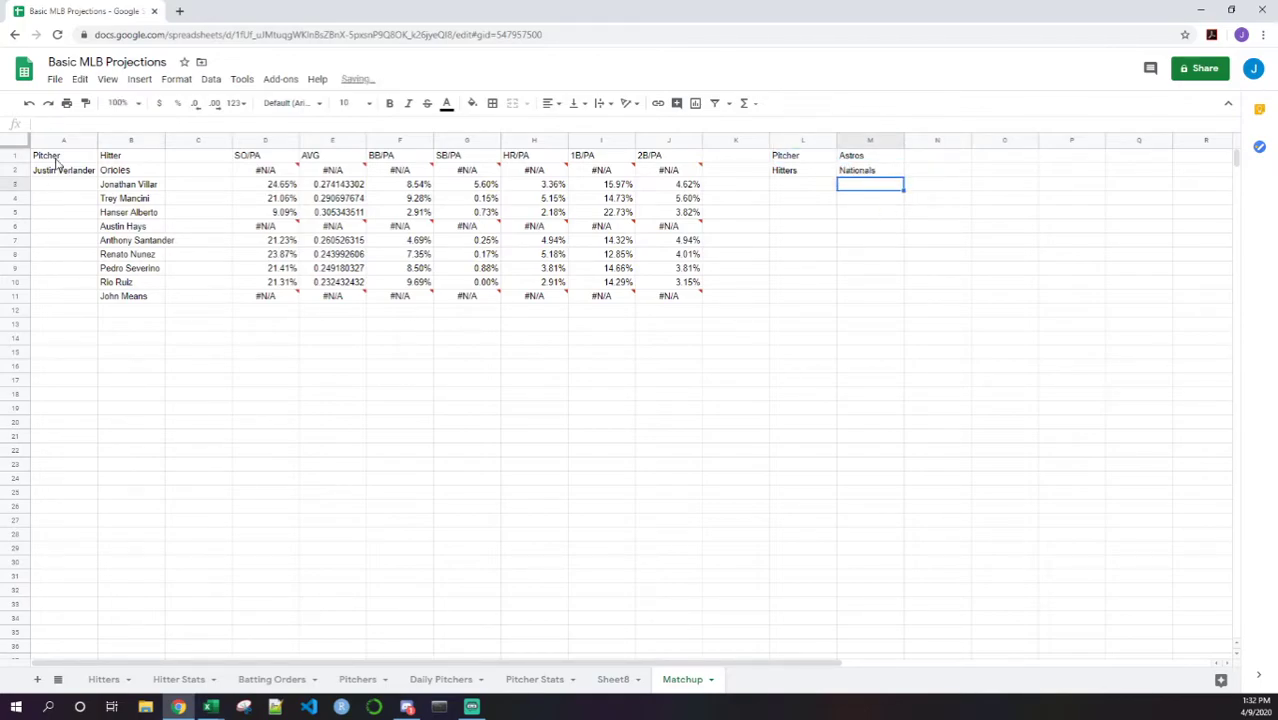
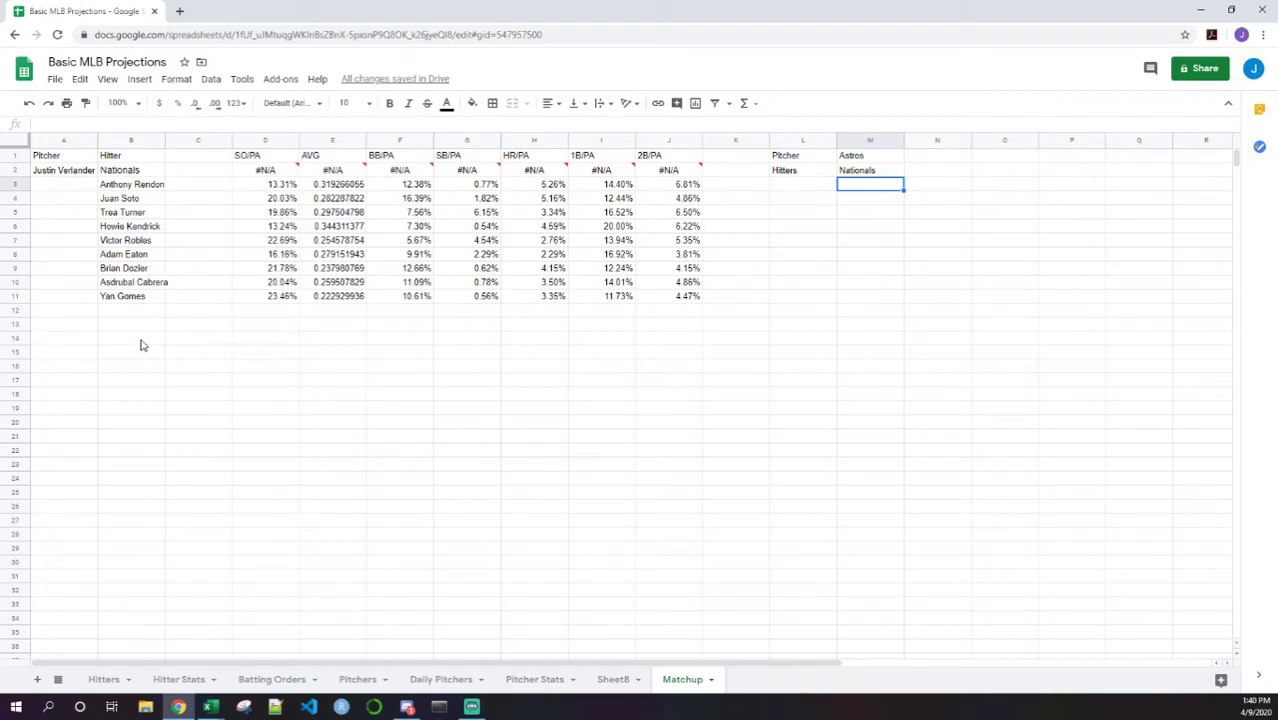
Step: Reference the matchup pitcher in A14 with the formula =A2
left_click(70, 340)
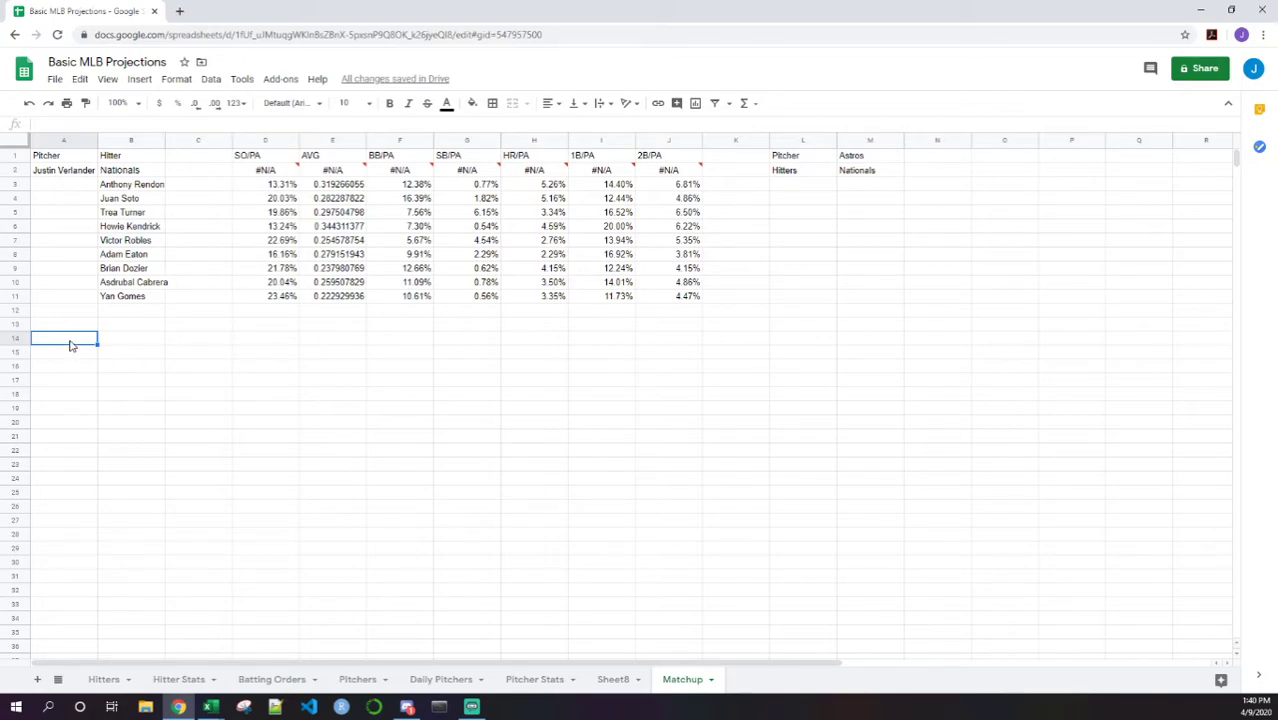
type("=")
left_click(62, 173)
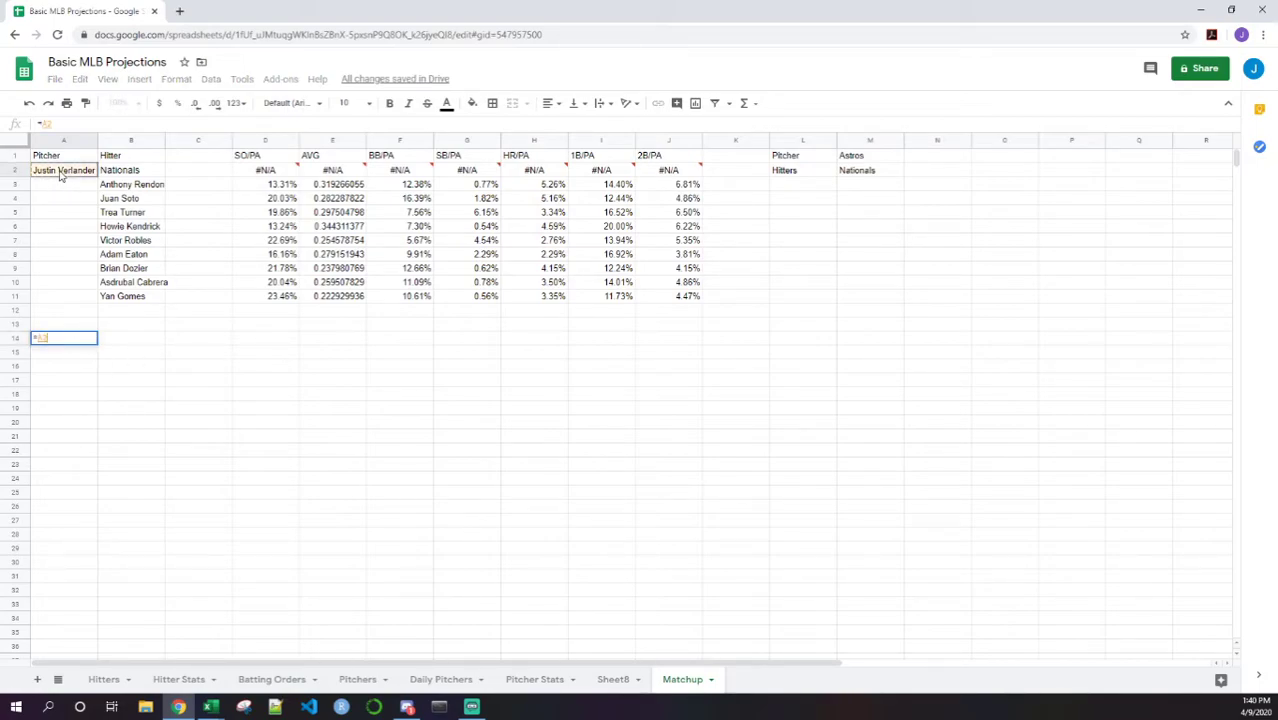
key("Return")
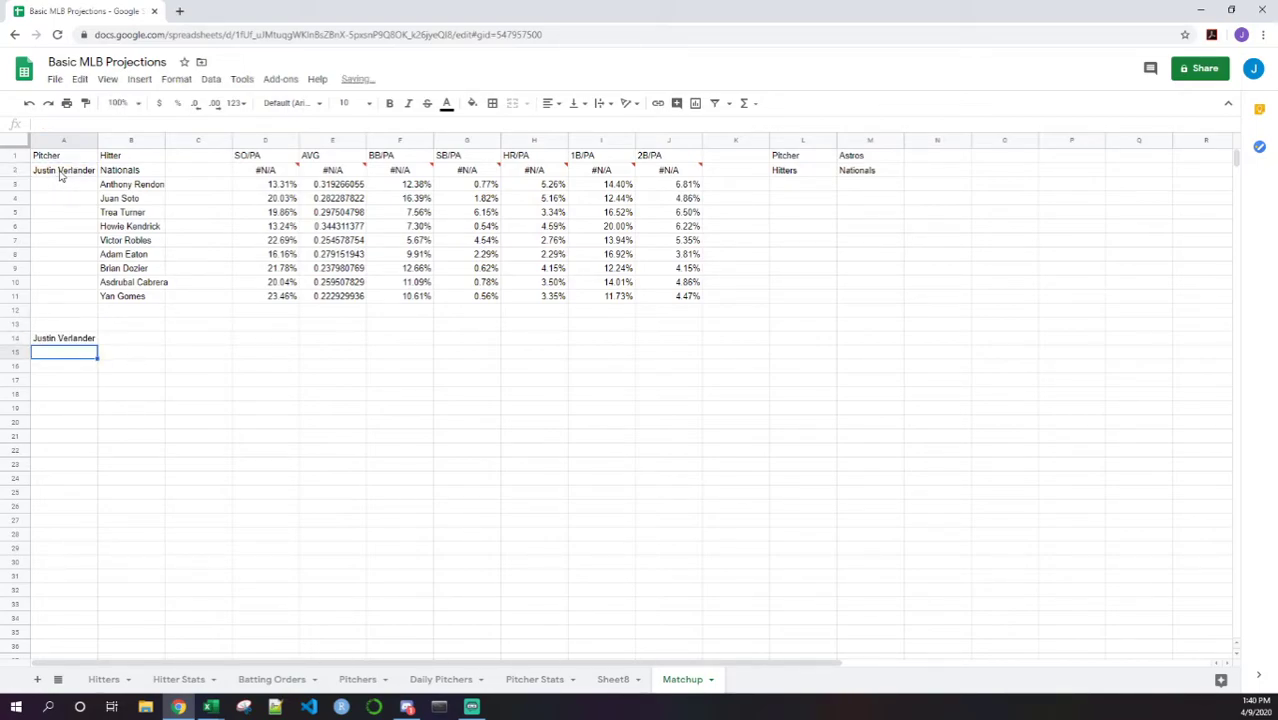
Step: Reference the second listed Nationals hitter in A15 with the formula =B4
left_click(152, 200)
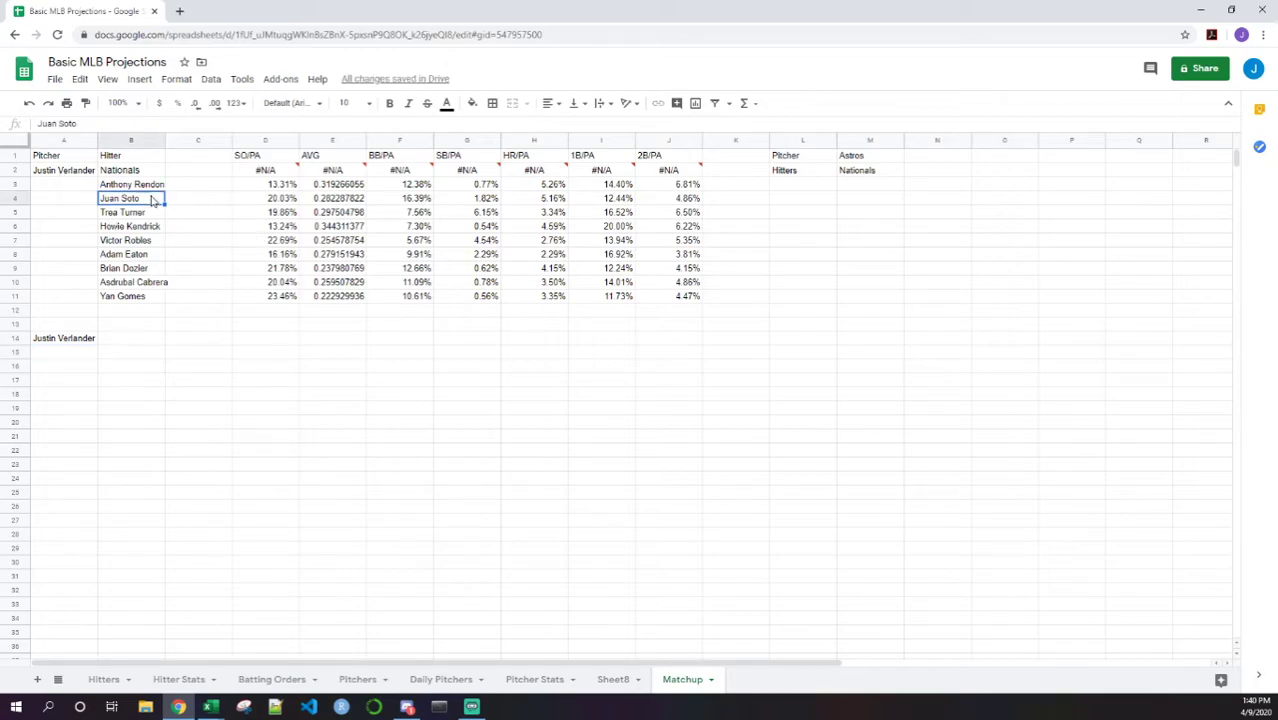
left_click(78, 357)
type("=")
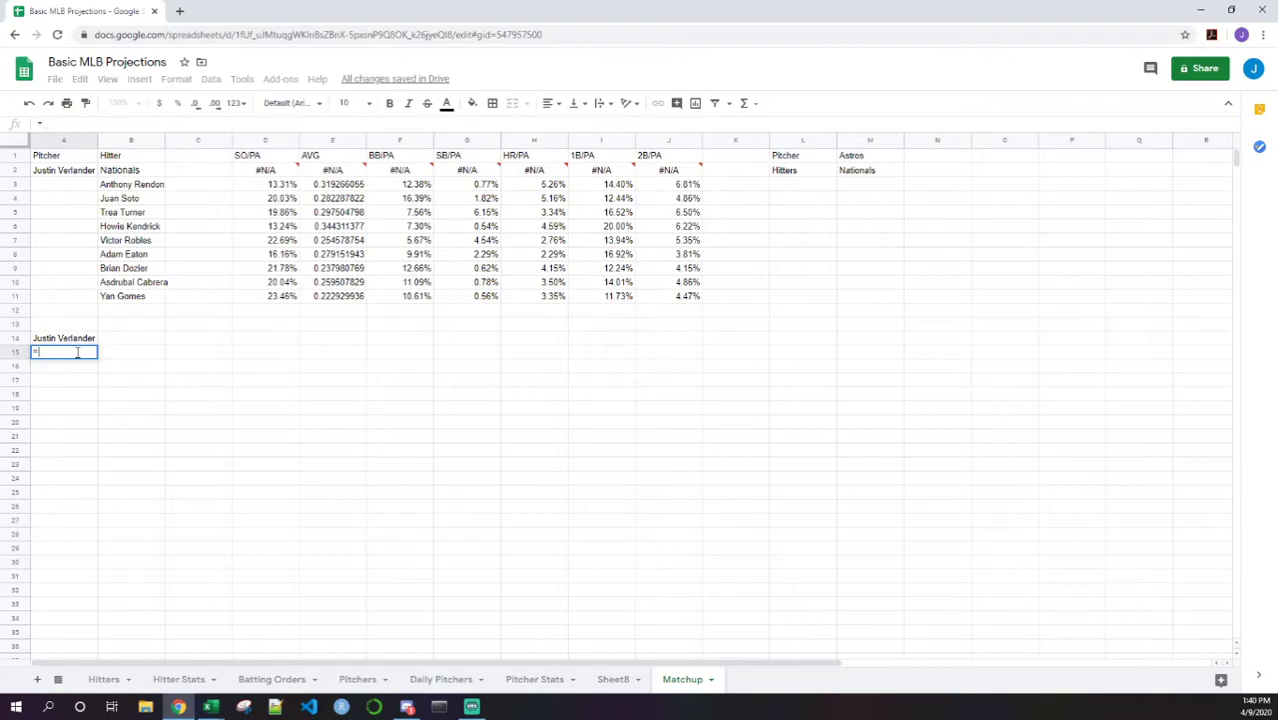
left_click(132, 200)
key("Return")
key("Up")
key("Up")
key("Right")
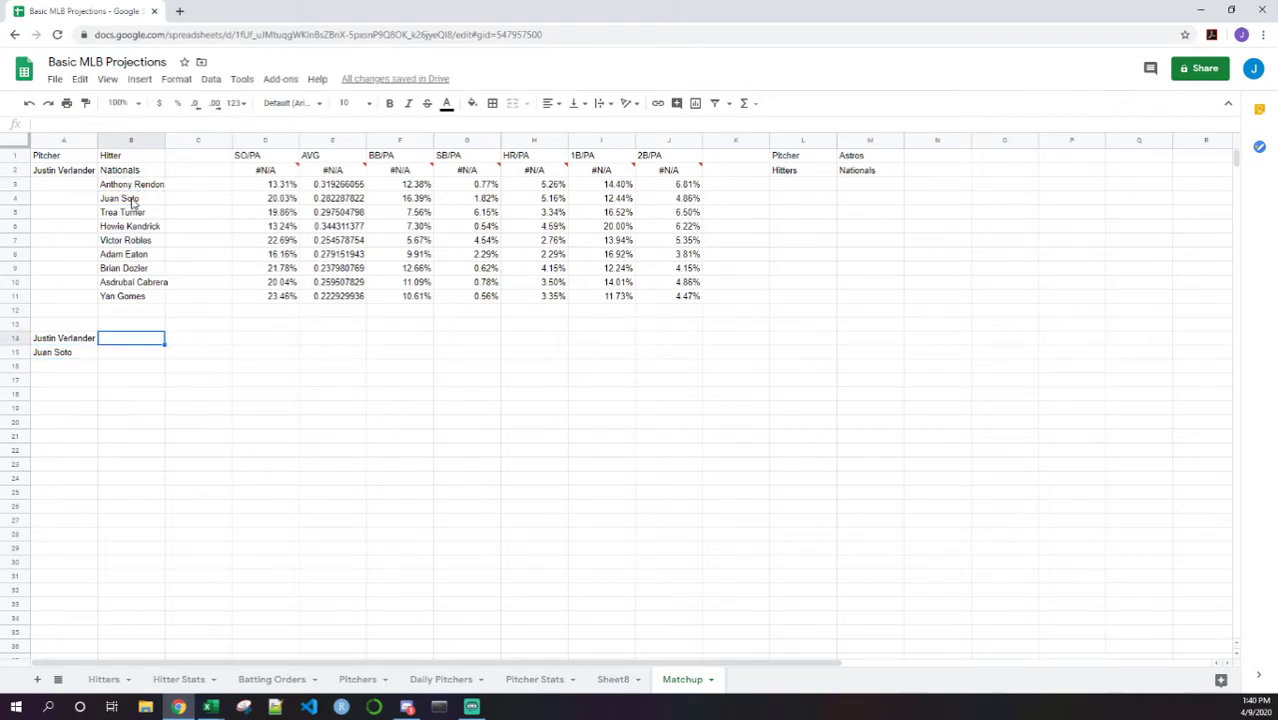
Step: Copy the stat headers SO/PA through 2B/PA from D1:J1 to row 14, starting at B14
left_click_drag(278, 157, 665, 165)
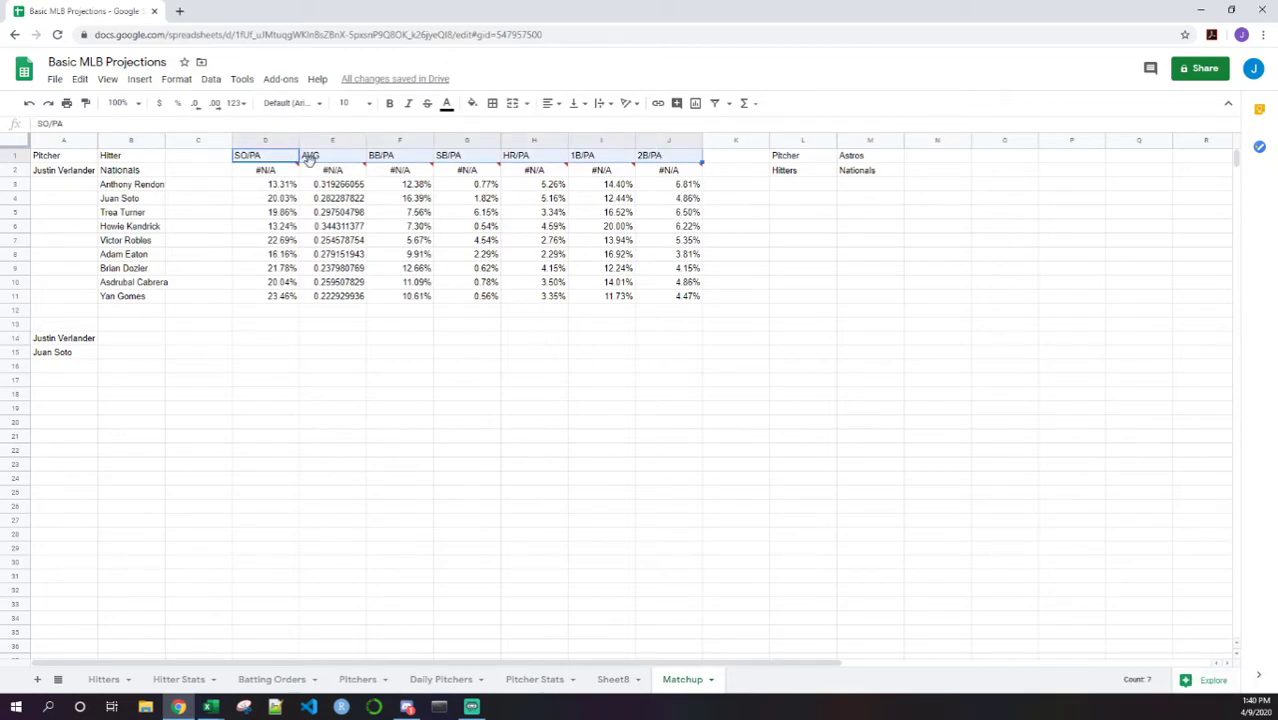
key("ctrl+c")
left_click(113, 340)
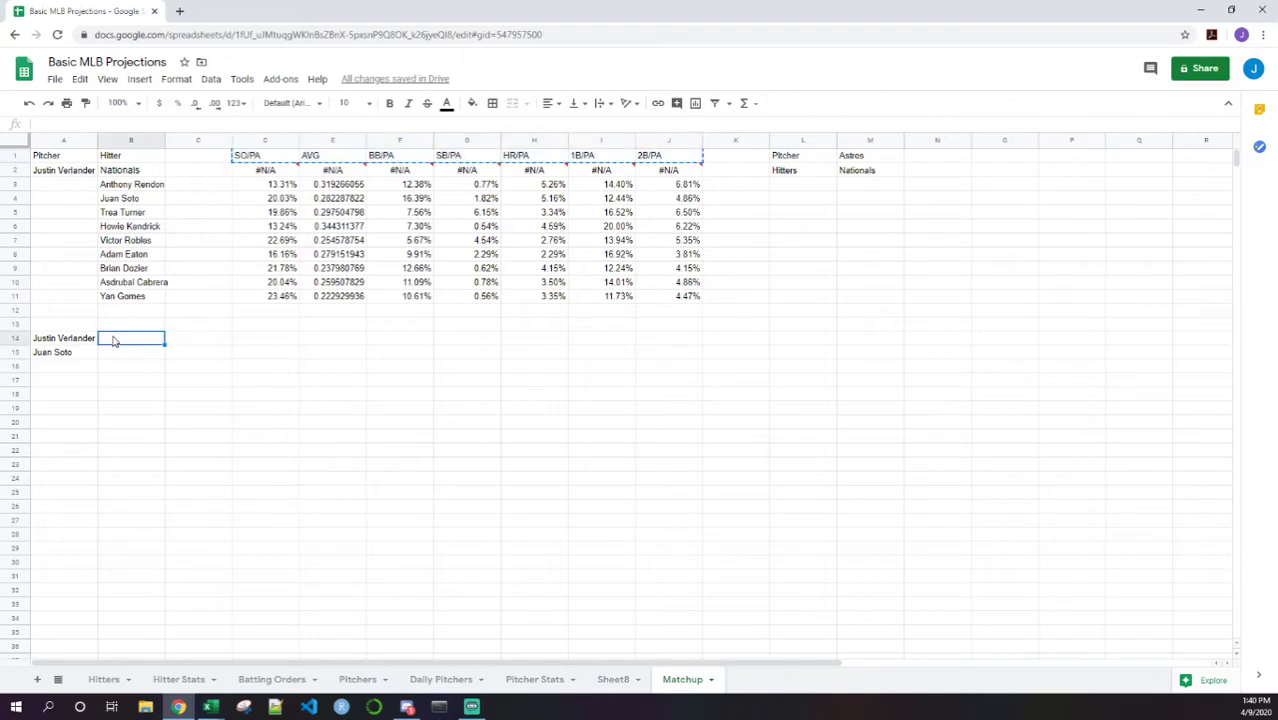
key("ctrl+v")
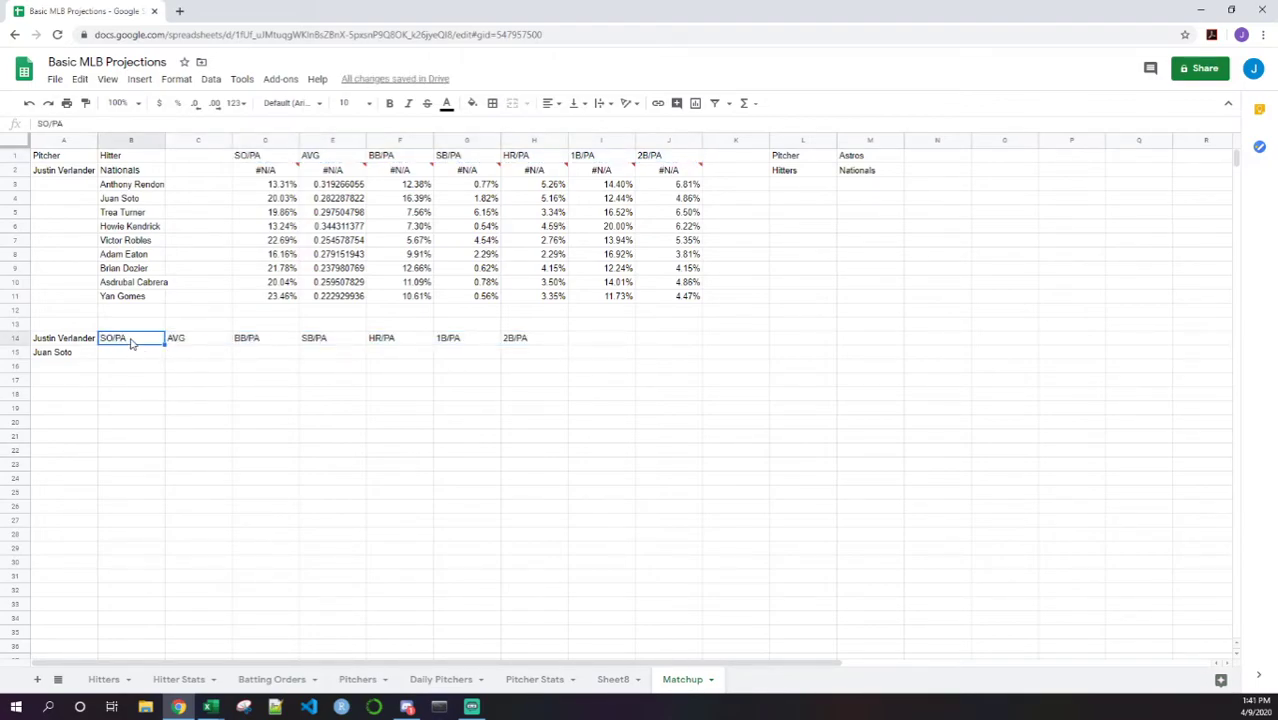
Step: Go through the copied stat headers in row 14, from AVG to 2B/PA
left_click(226, 344)
left_click(282, 341)
left_click(332, 342)
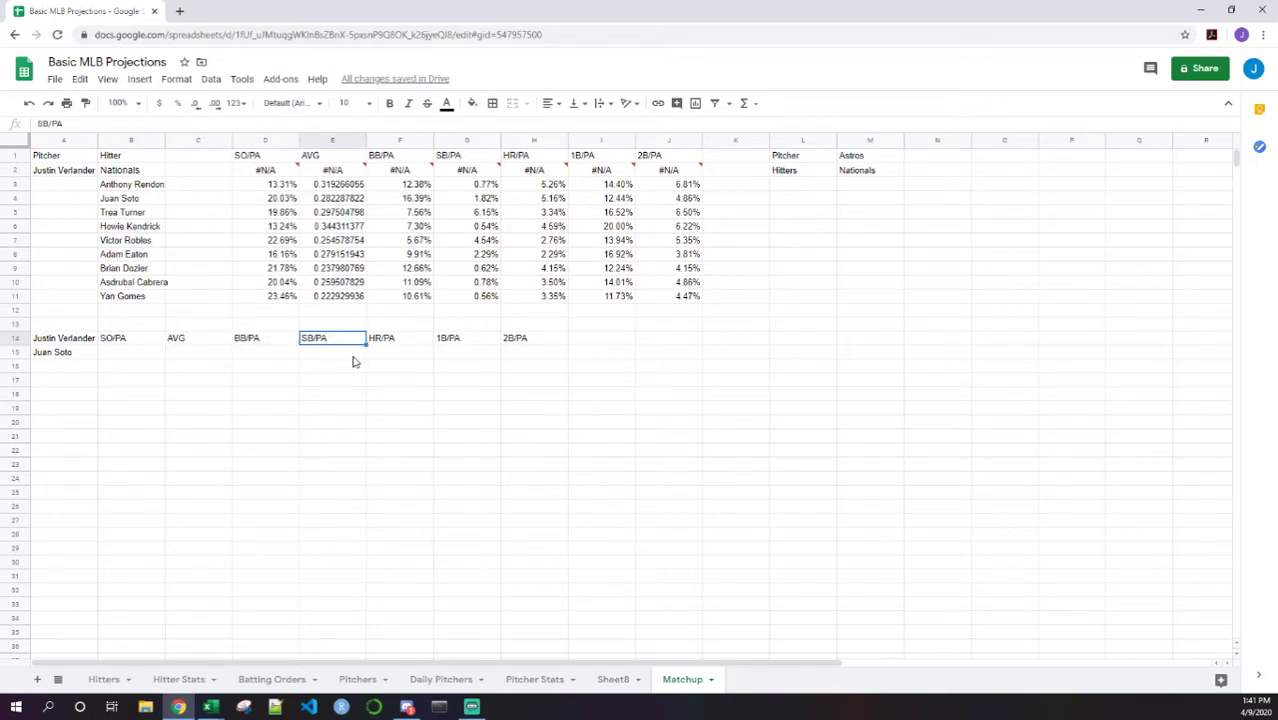
left_click(397, 343)
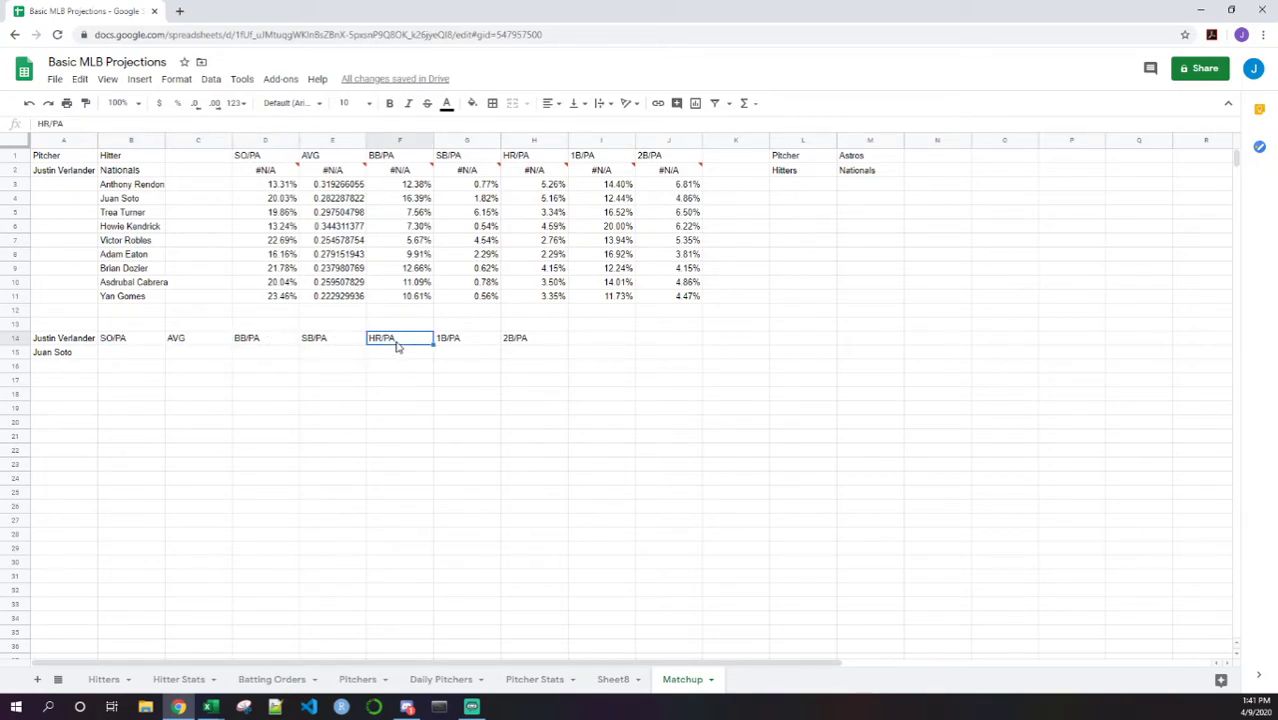
left_click(469, 343)
left_click(540, 342)
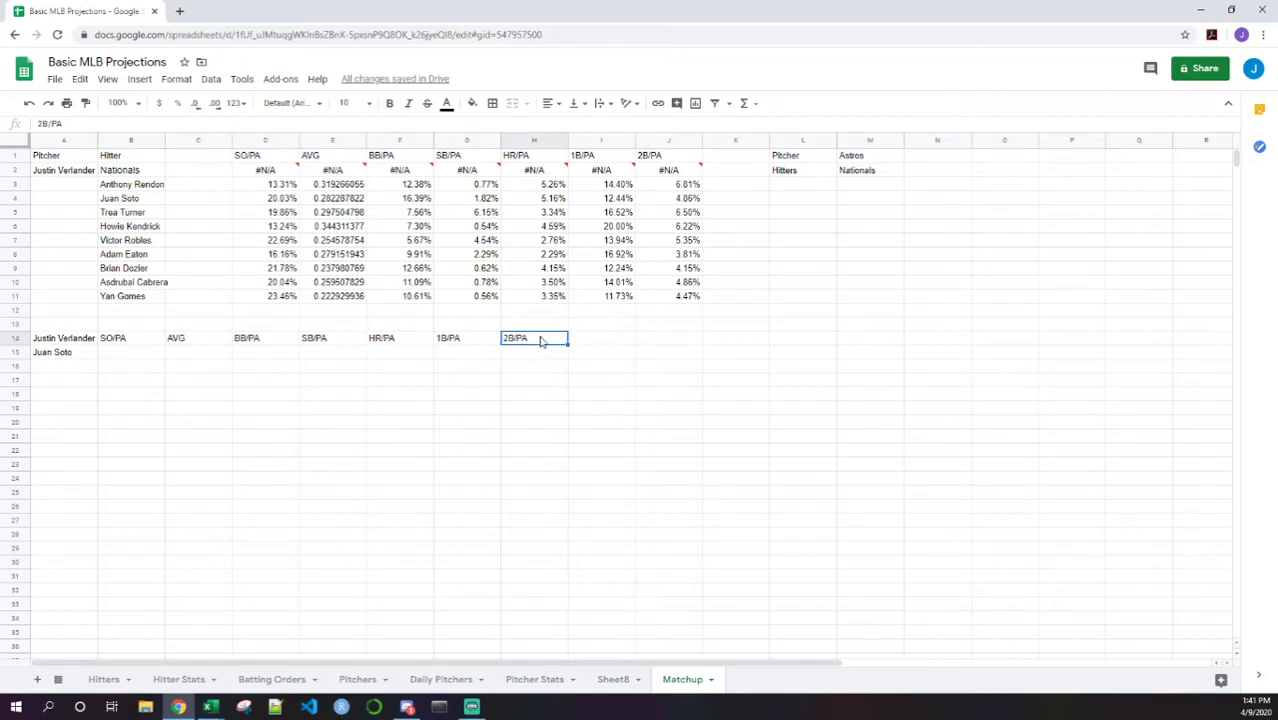
left_click(113, 357)
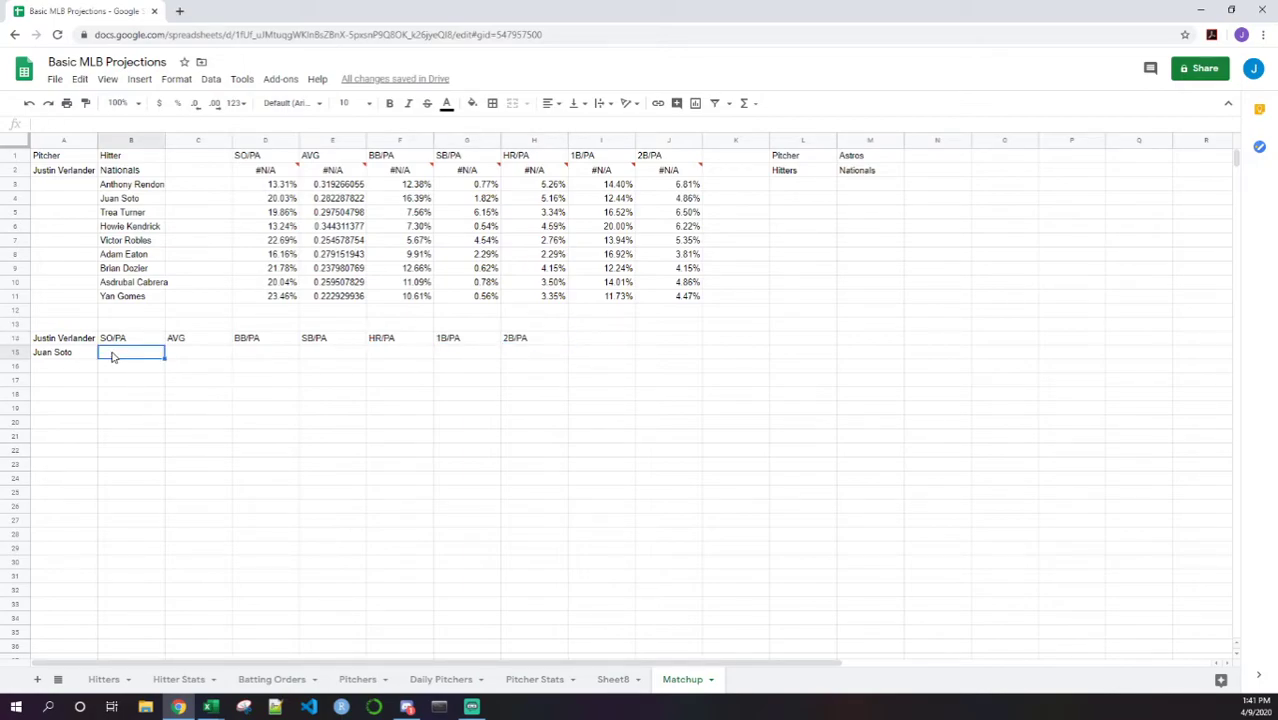
Step: Copy the stat headers in B14:H14 to row 13, starting at B13
left_click_drag(120, 342, 508, 339)
key("ctrl+c")
left_click(122, 330)
key("ctrl+v")
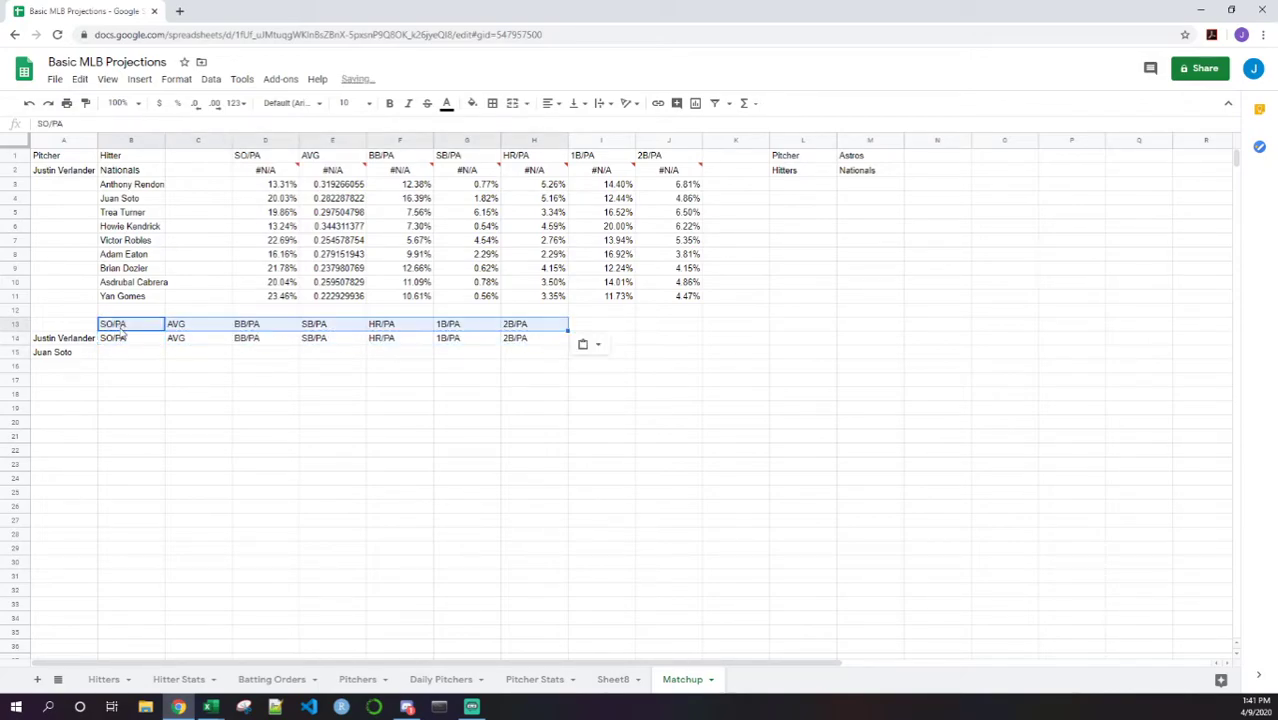
Step: Clear the duplicate stat headers from B14:H14, beside the pitcher's name
left_click(131, 344)
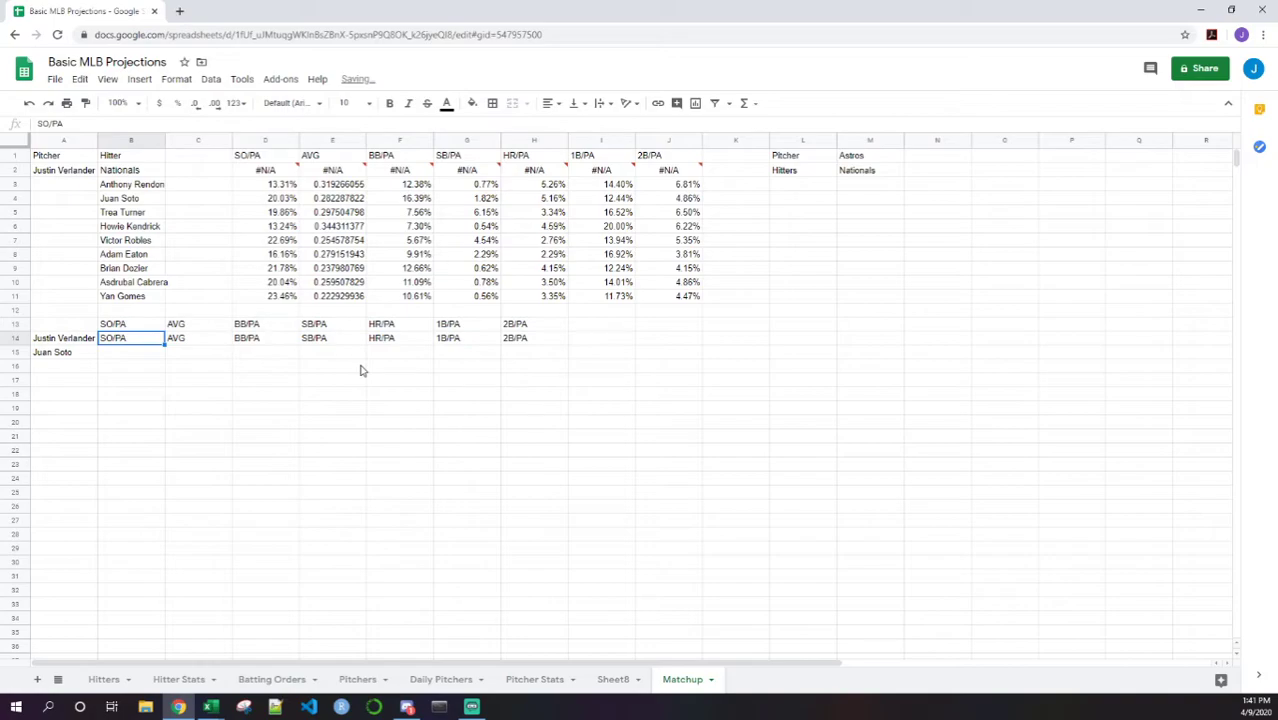
key("Delete")
key("Right")
key("Delete")
key("Right")
key("Delete")
key("Right")
key("Delete")
key("Right")
key("Delete")
key("Right")
key("Delete")
key("Right")
key("Delete")
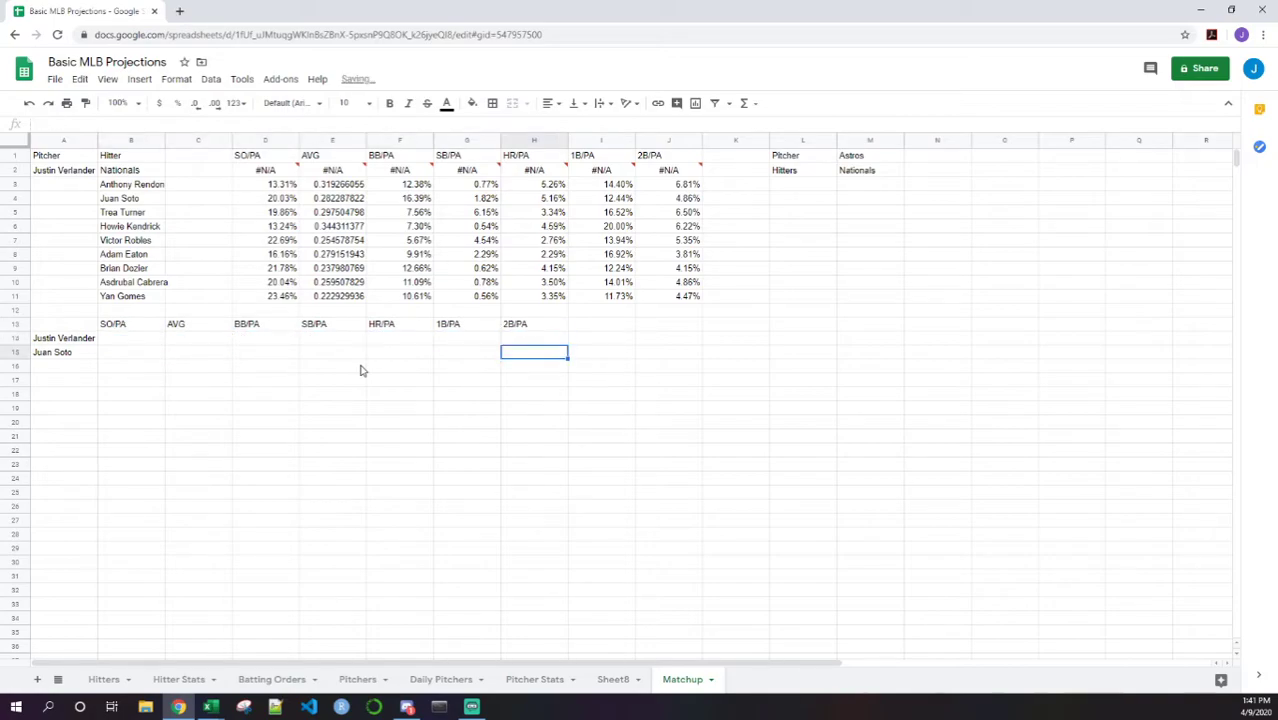
Step: Start an INDEX formula in B14, beneath SO/PA, using the range A2:H342 on the Pitchers sheet as its reference
key("Left")
key("Left")
key("Home")
key("Right")
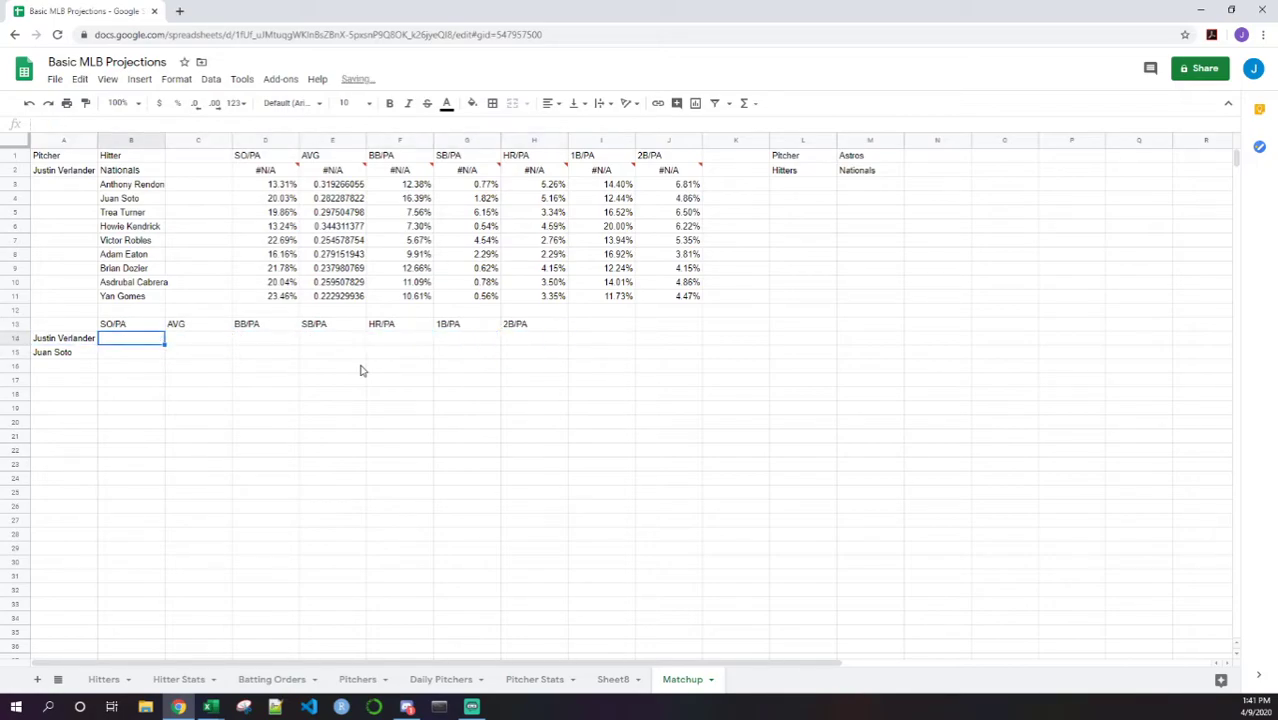
type("=index(")
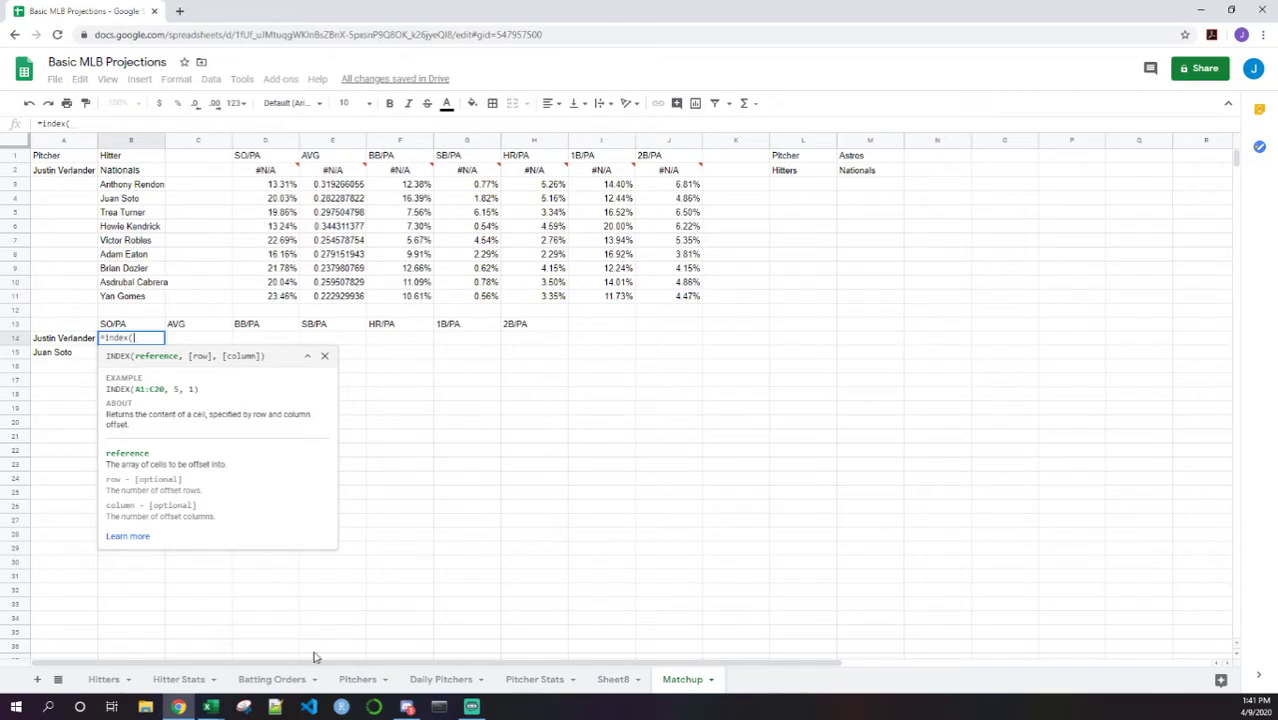
left_click(357, 680)
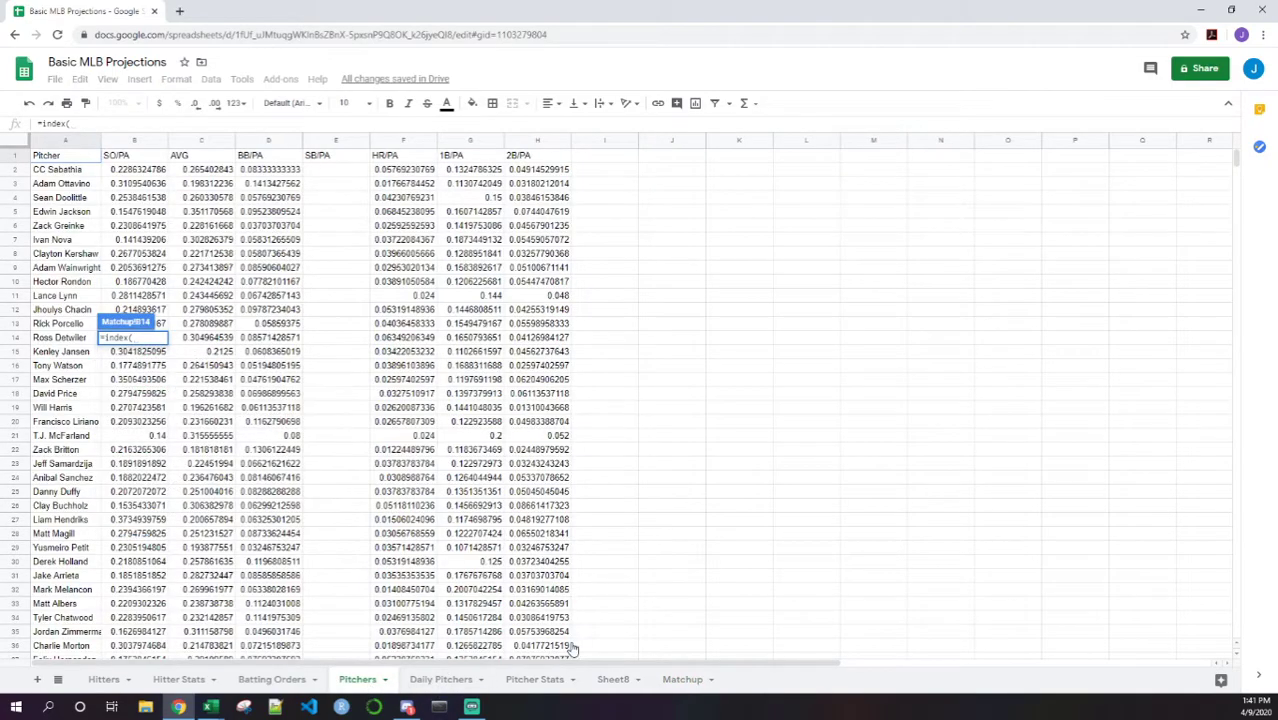
left_click(58, 171)
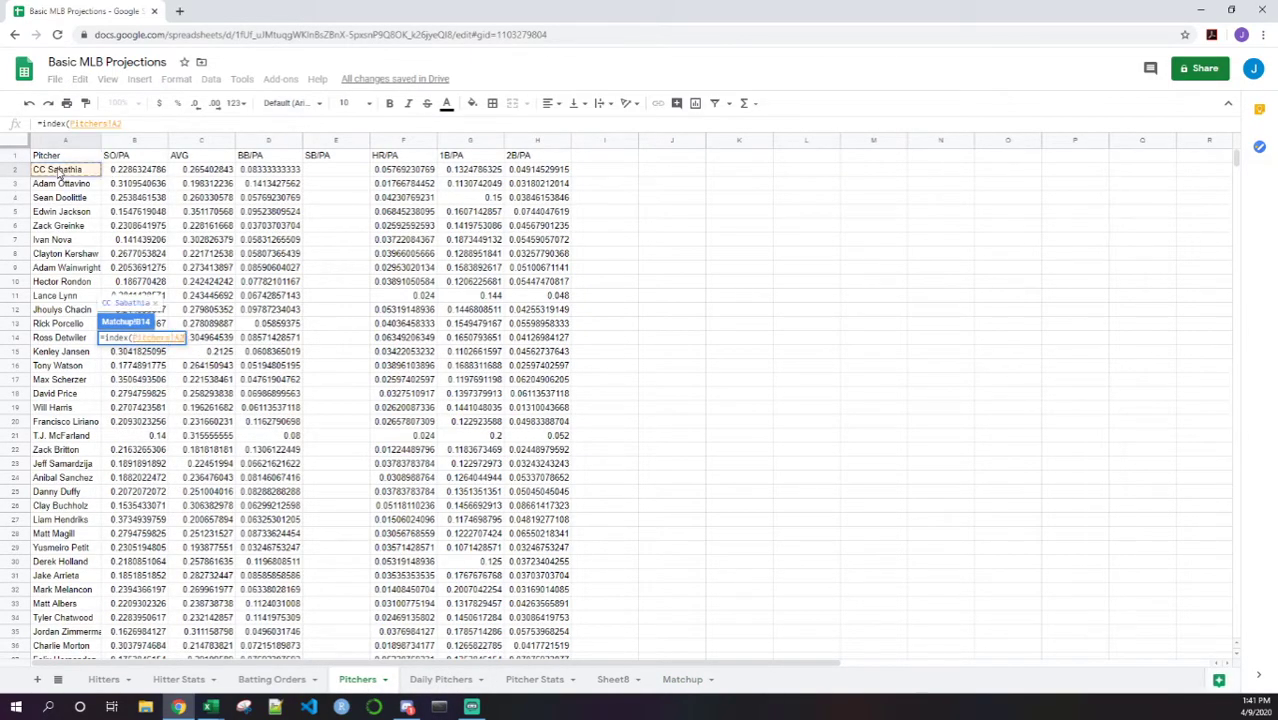
key("shift+Right")
key("shift+Right")
key("shift+Right")
key("shift+Right")
key("shift+Right")
key("shift+Right")
key("shift+Right")
key("ctrl+shift+Down")
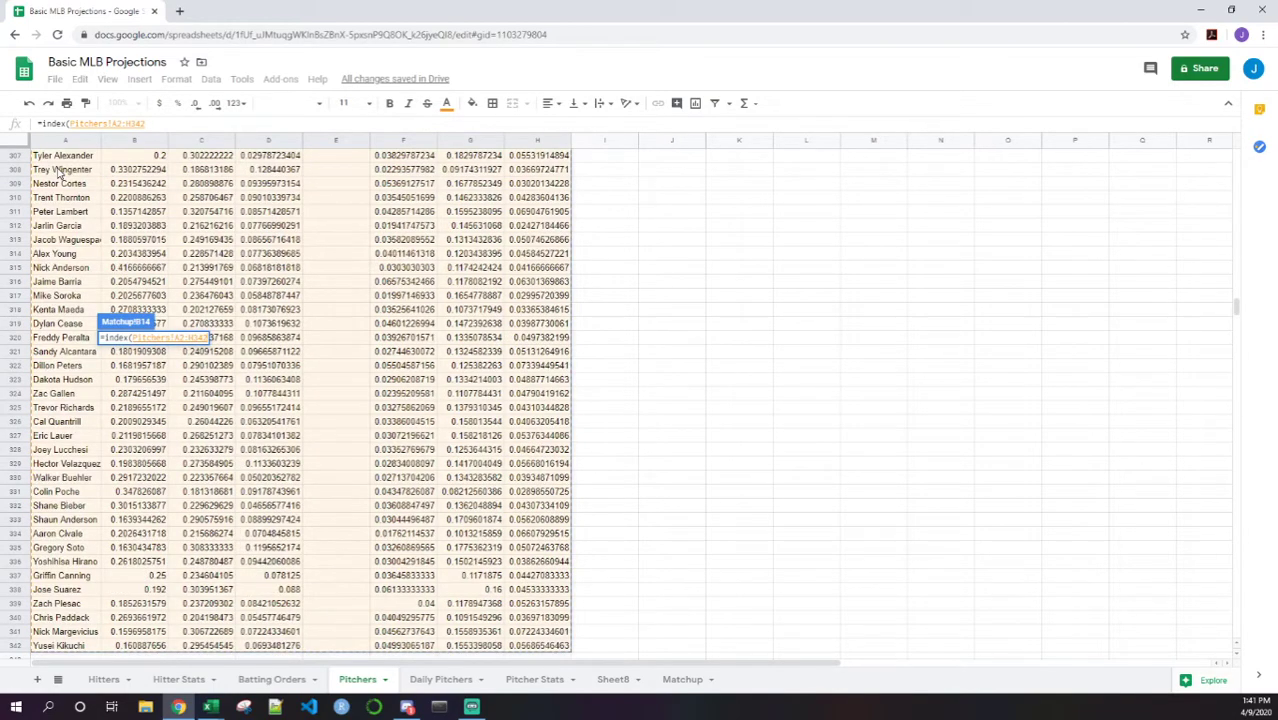
Step: Make the INDEX reference absolute as Pitchers!$A$2:$H$342
left_click(114, 123)
type("$")
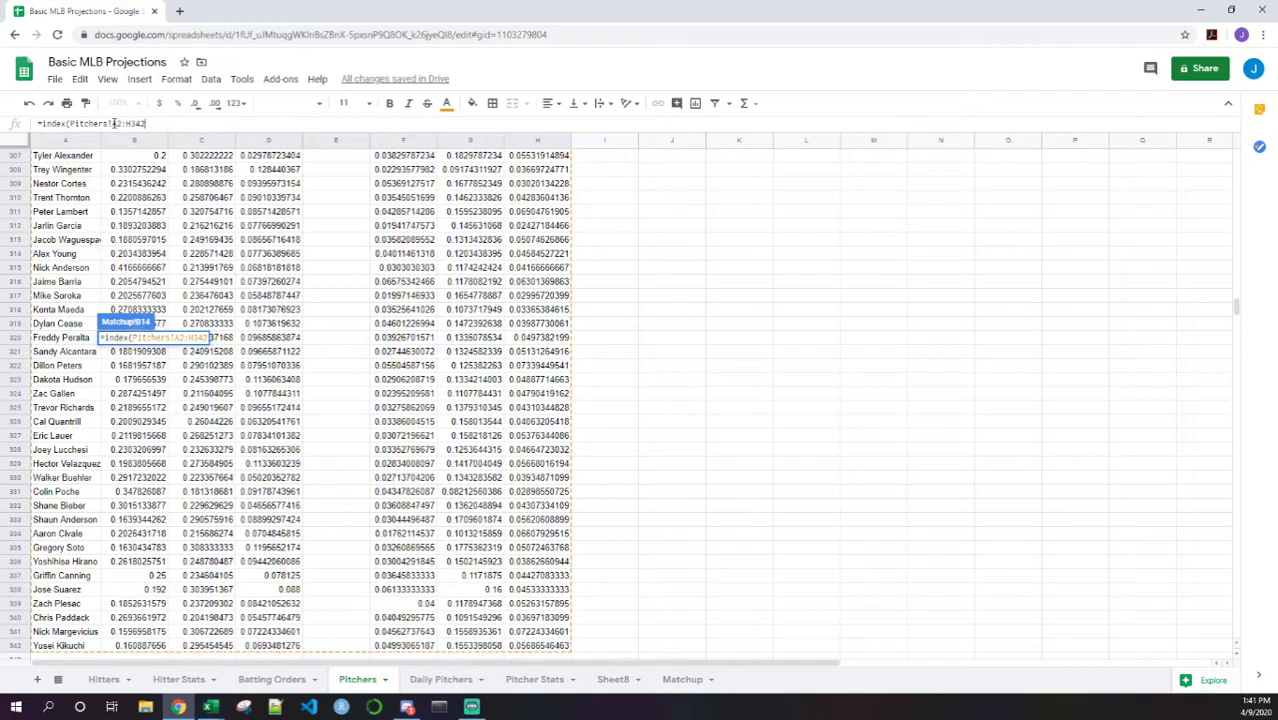
left_click(114, 123)
type("$")
key("Right")
key("Right")
type("$A")
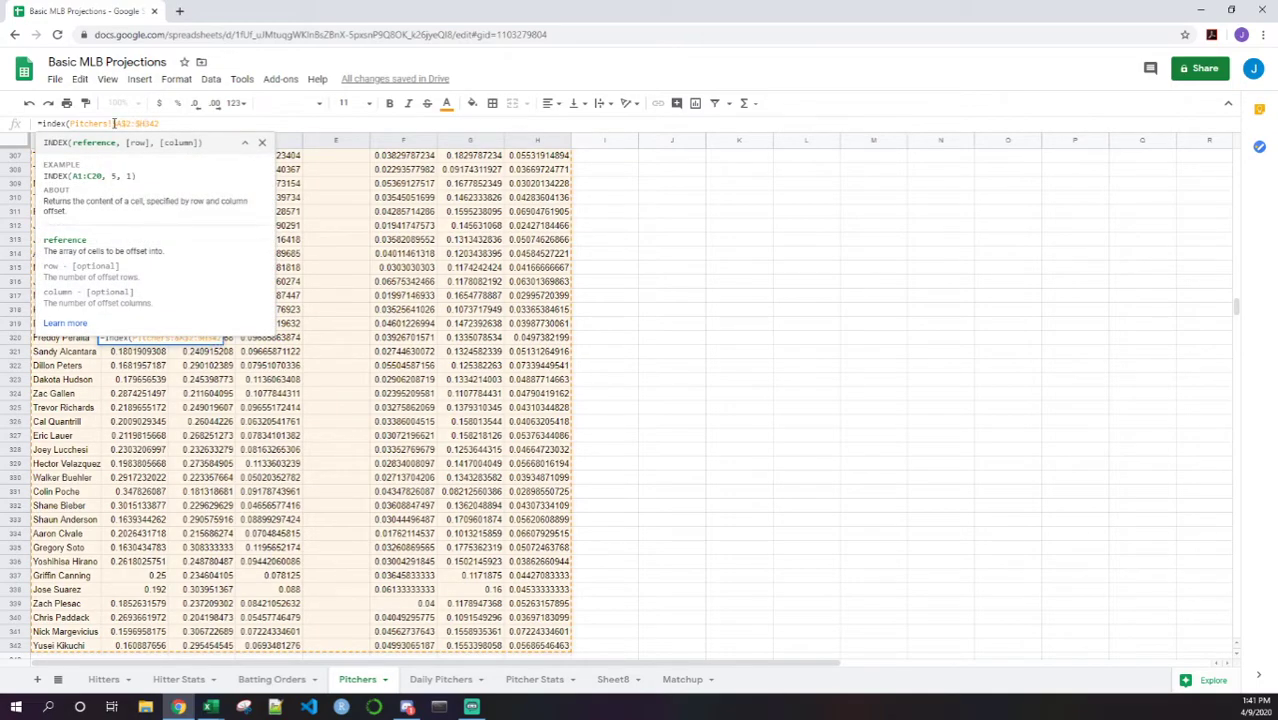
type("$")
key("Right")
key("Right")
key("Right")
Step: Add a MATCH for the row argument, with the pitcher's name in $A$14 on the Matchup sheet as search key
type(",match(")
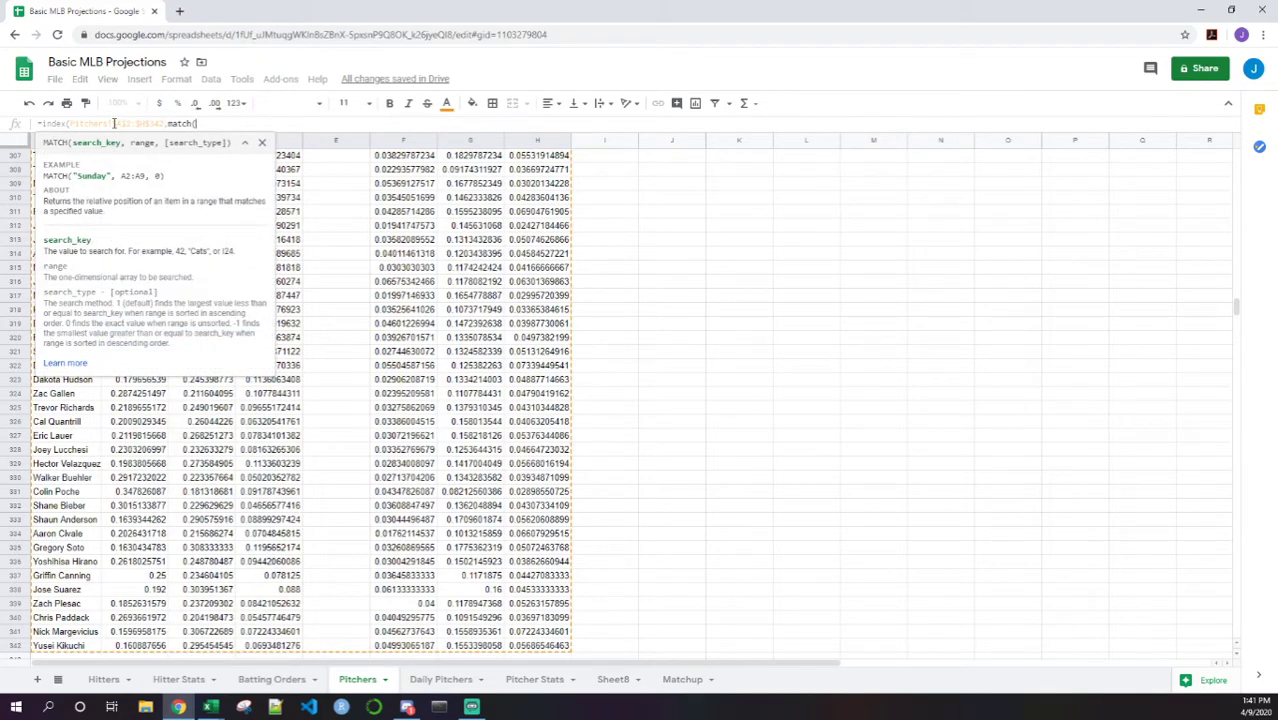
left_click(682, 679)
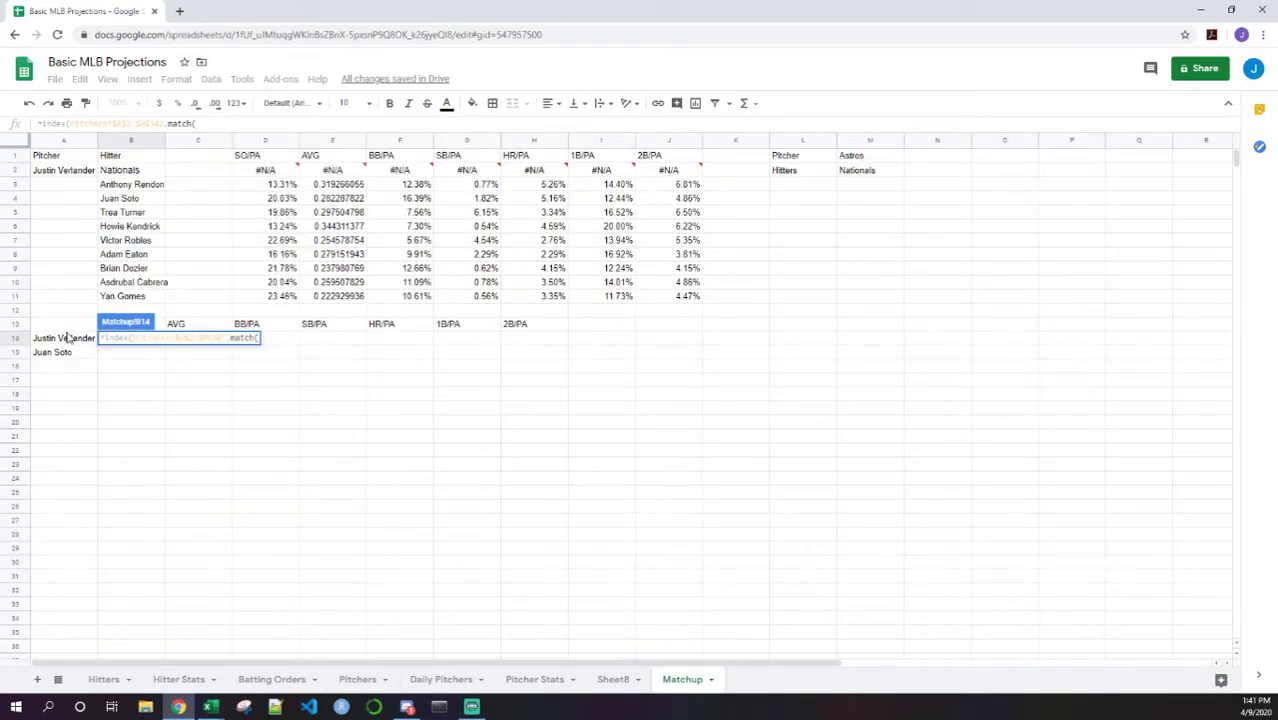
left_click(58, 343)
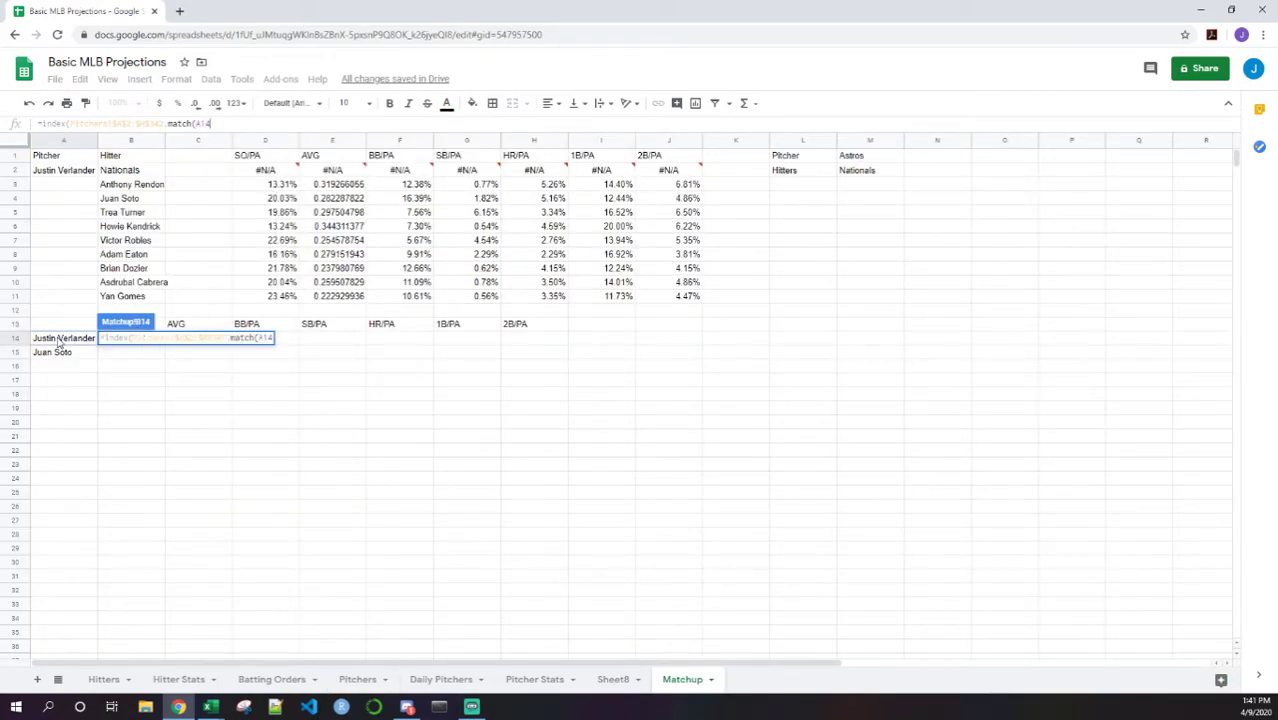
left_click(197, 123)
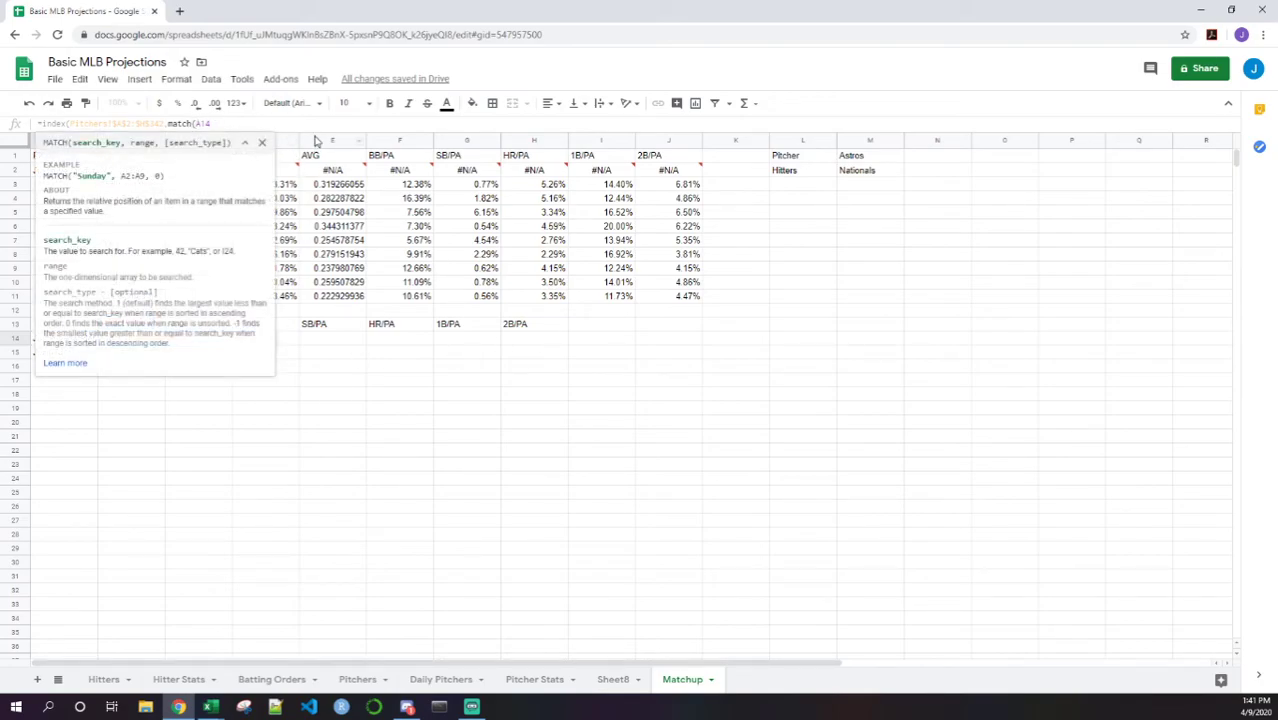
type("$14,")
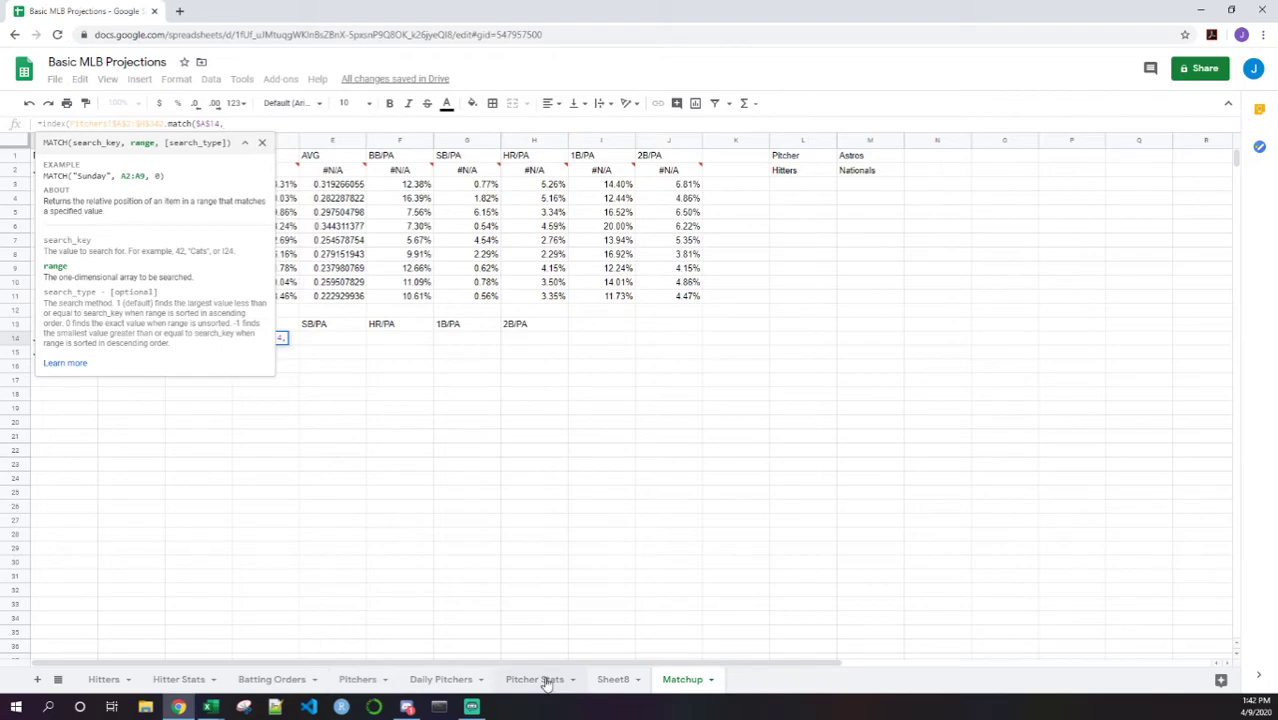
Step: Complete the row MATCH with the pitcher name range Pitchers!A2:A1000 and search type 0
left_click(357, 680)
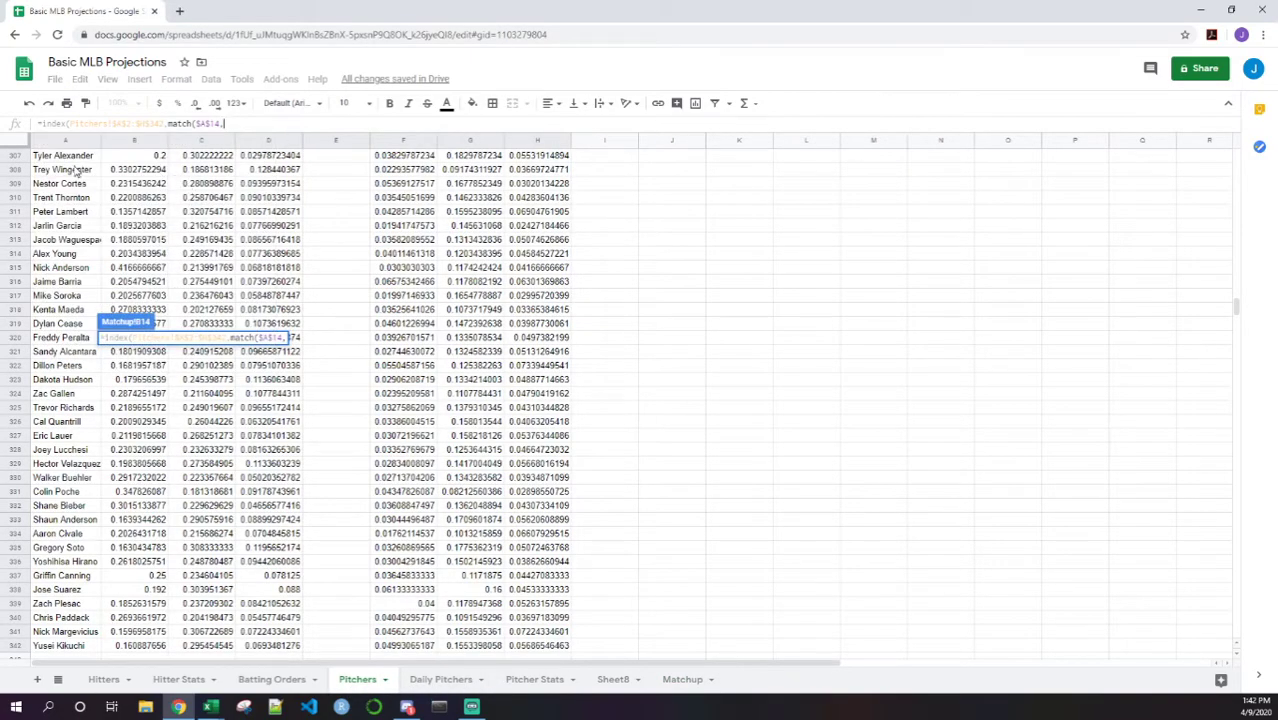
left_click(70, 169)
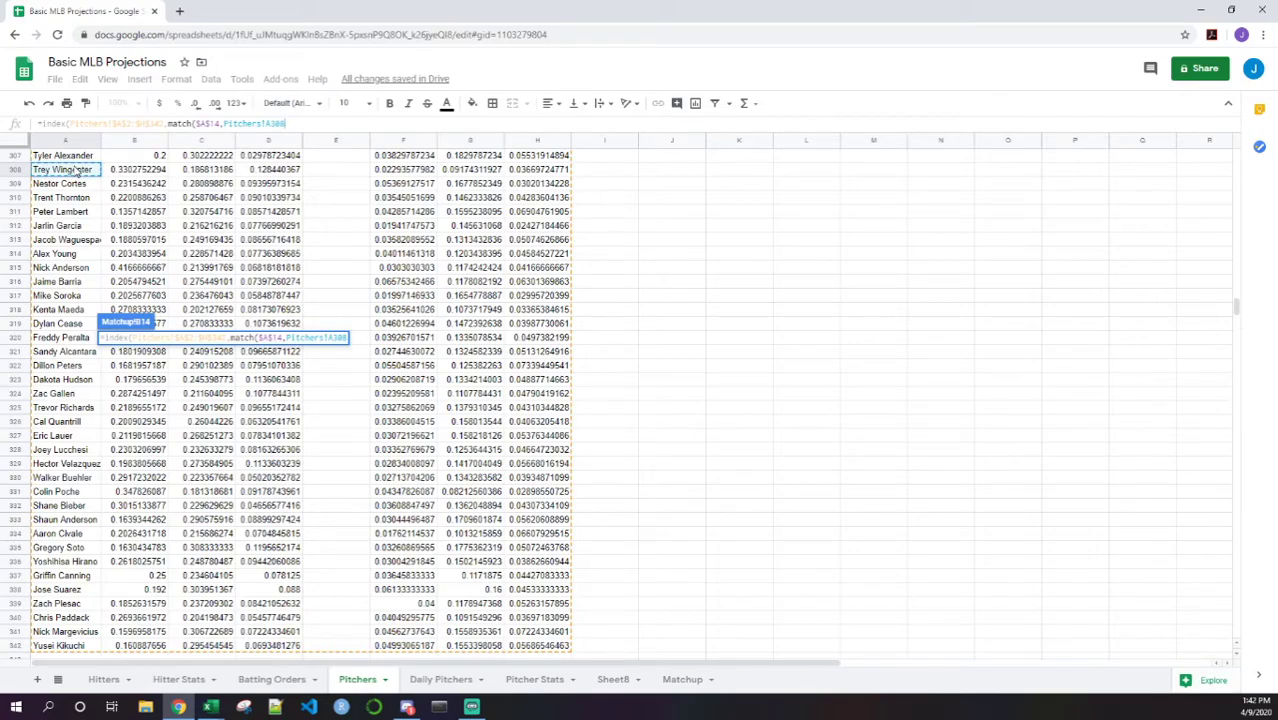
scroll(110, 230, "up", 20)
scroll(110, 230, "up", 20)
scroll(110, 230, "up", 20)
left_click_drag(67, 175, 65, 655)
left_click(295, 122)
key("BackSpace")
key("BackSpace")
type("1000")
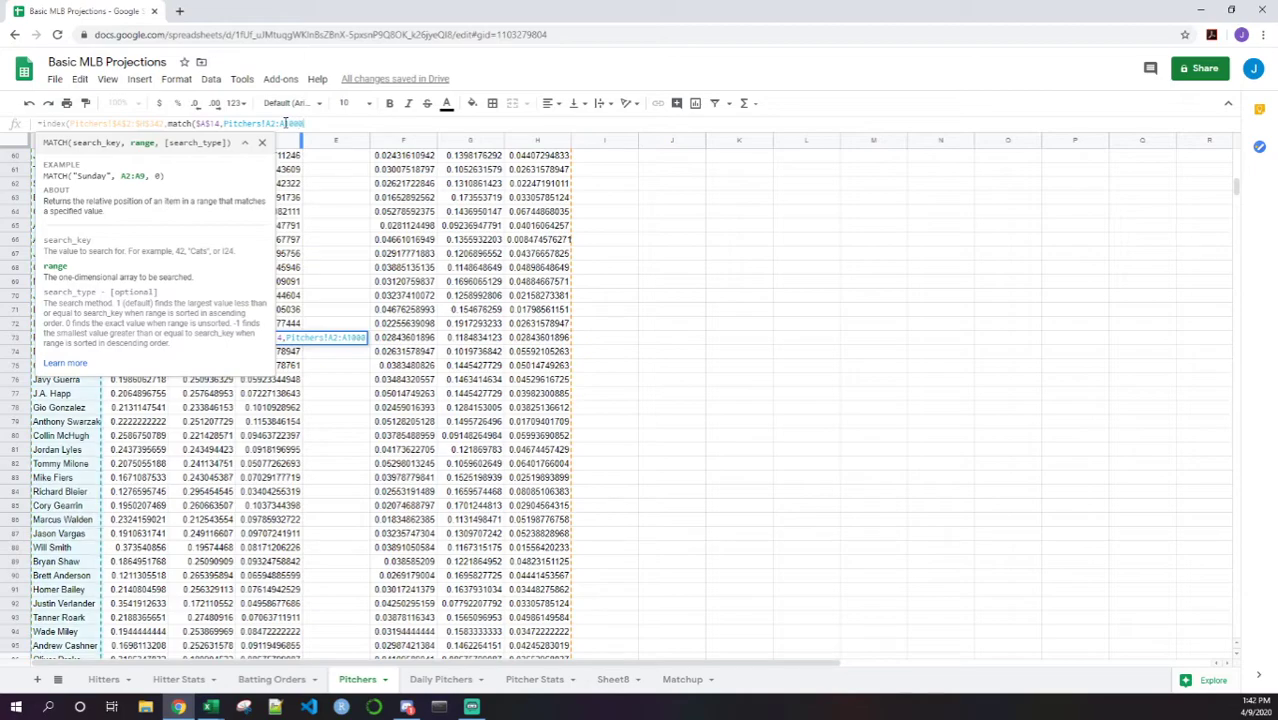
type(",0)")
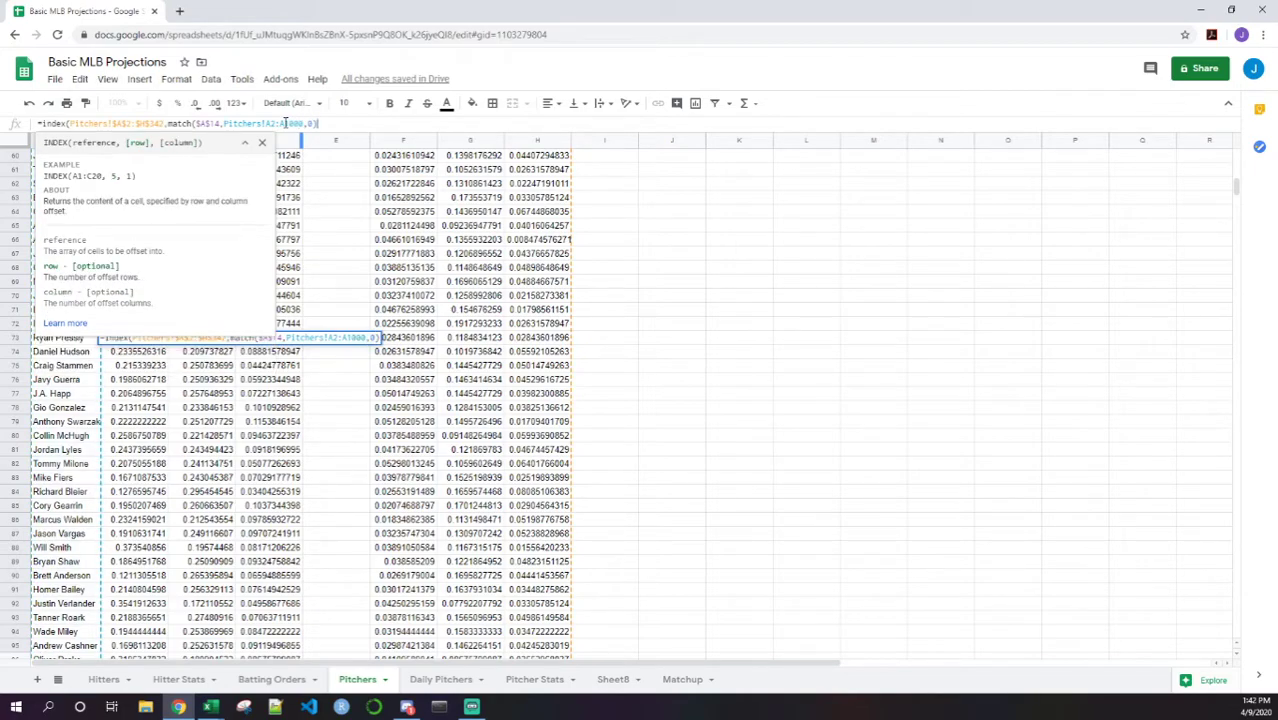
Step: Add a second MATCH for the column argument, with the SO/PA header in B$13 on the Matchup sheet as search key
type(",mtc(")
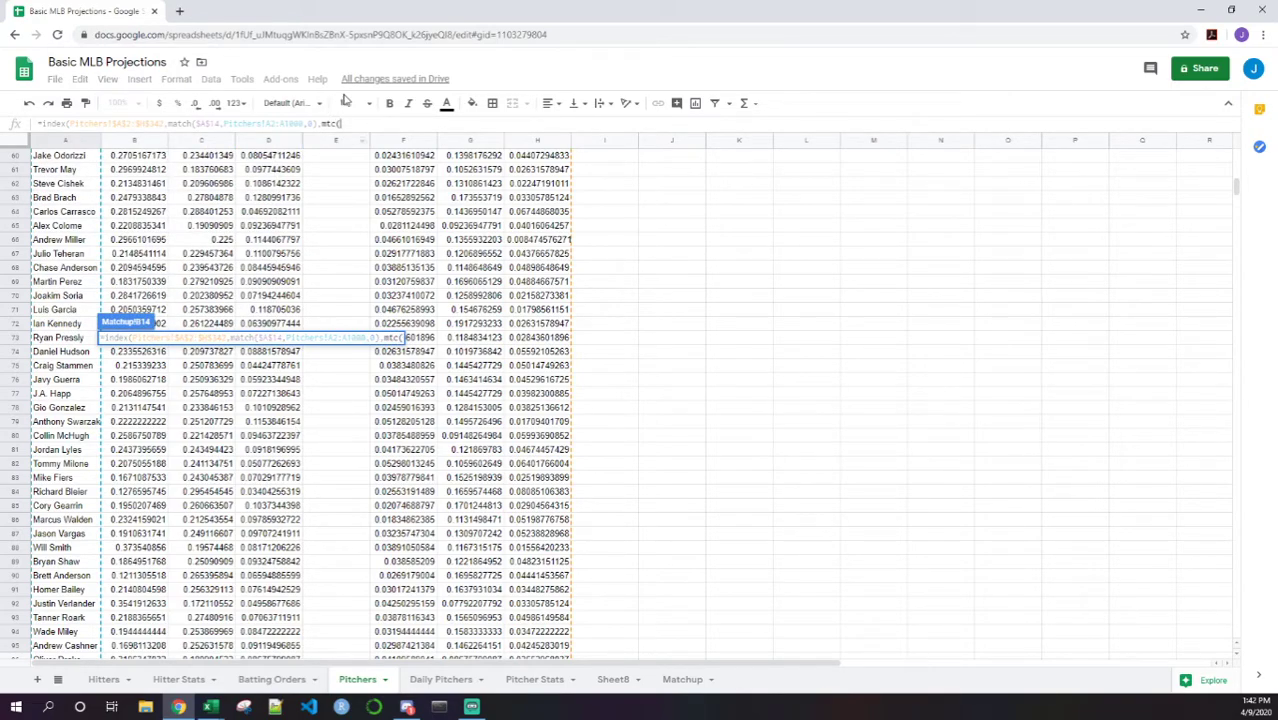
key("BackSpace")
key("BackSpace")
key("BackSpace")
type("atch(")
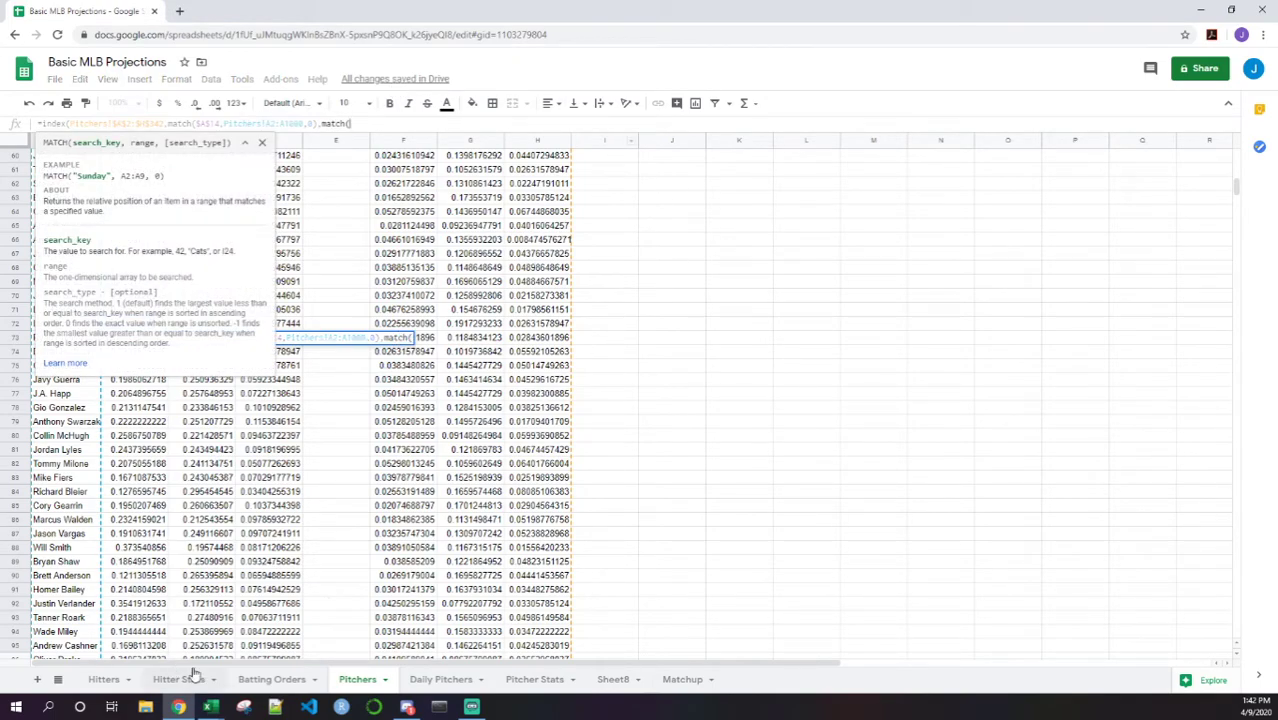
left_click(683, 680)
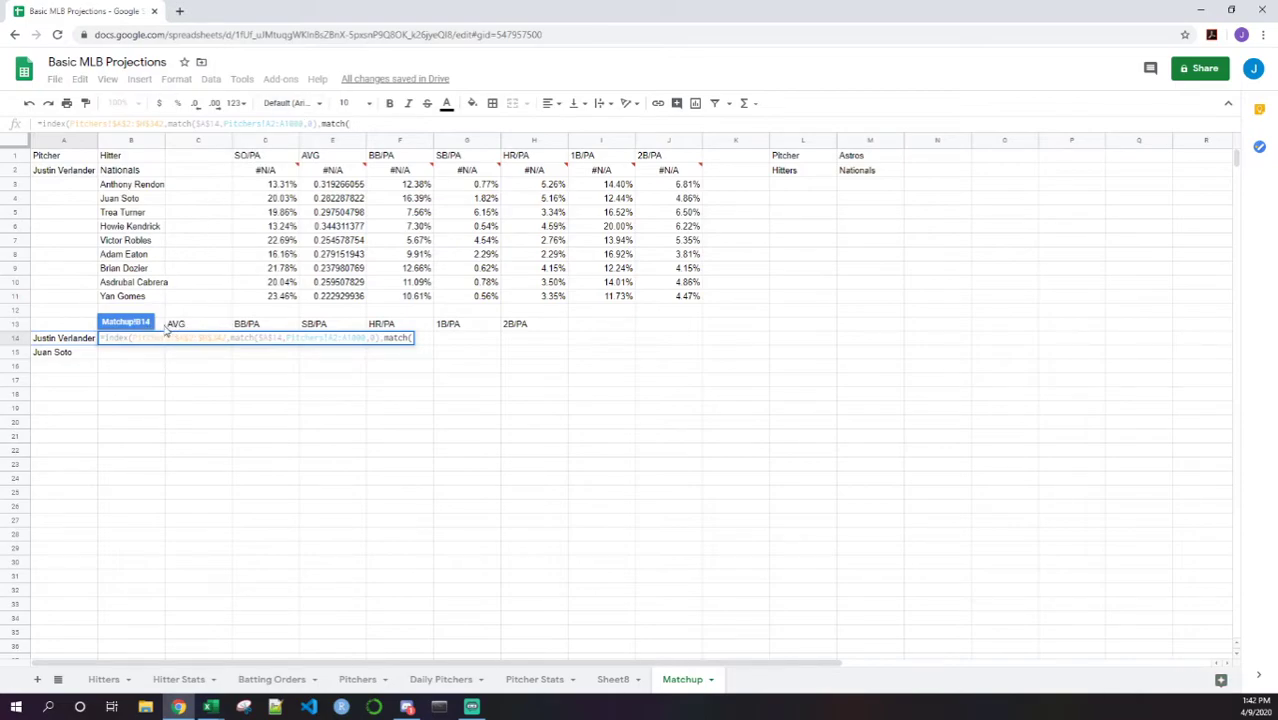
left_click(162, 328)
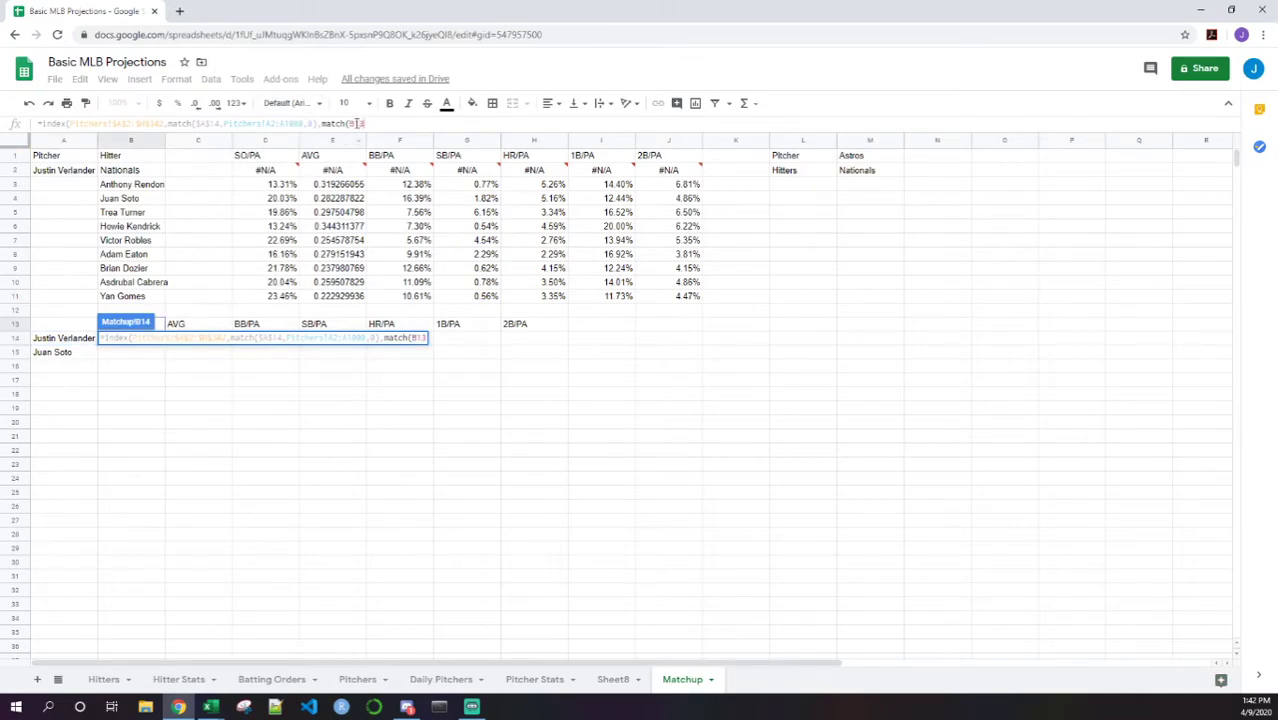
left_click(425, 124)
key("Left")
key("Left")
type("$14")
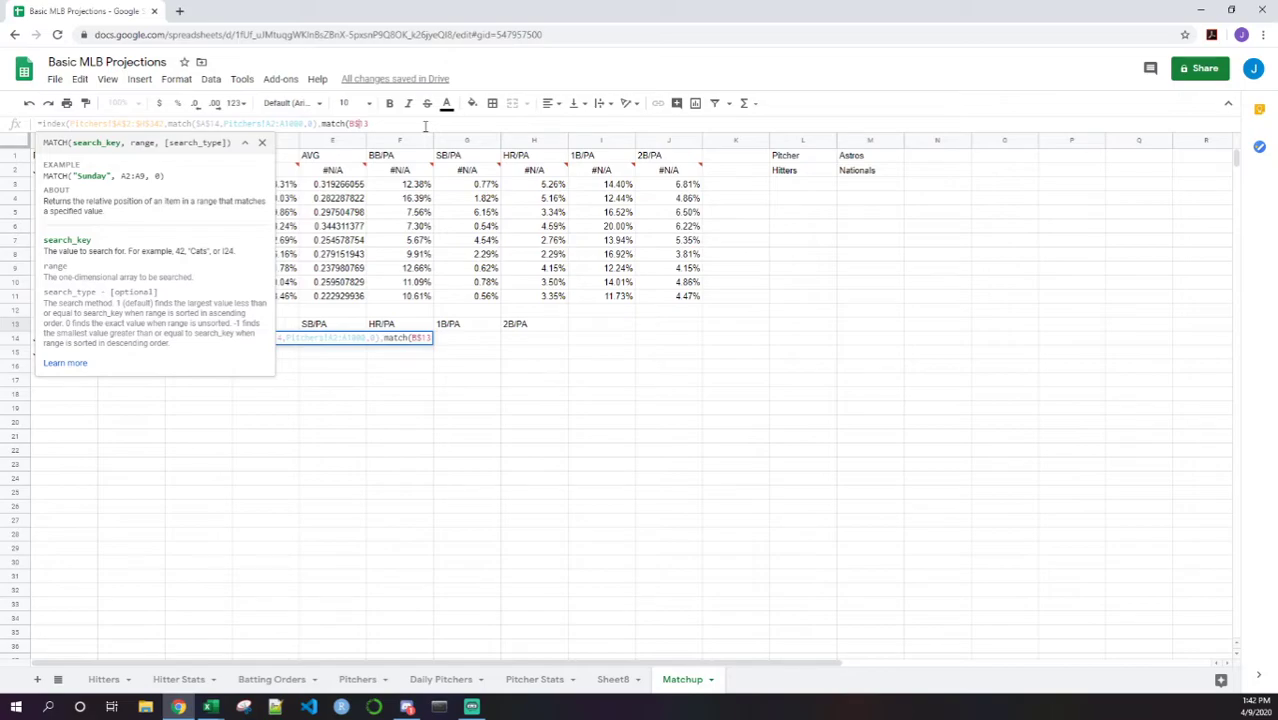
type(",")
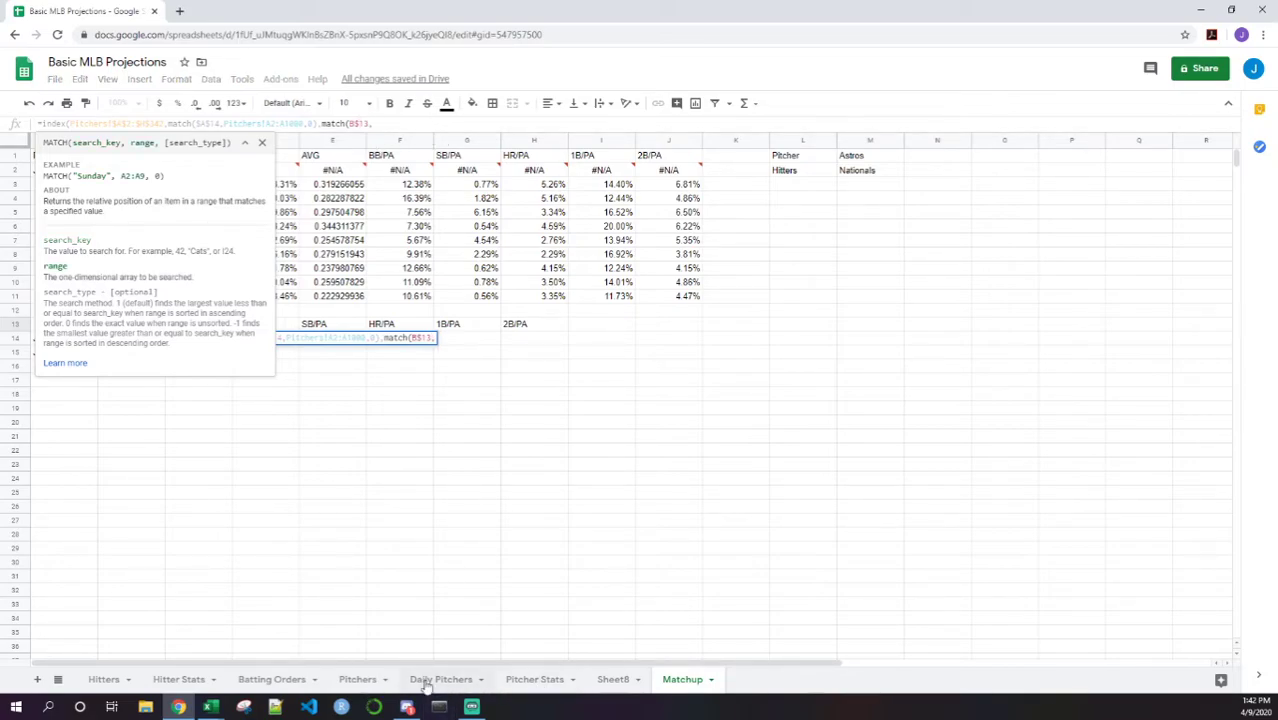
Step: Set the column MATCH range to the Pitchers sheet's header row as the absolute reference $A$1:$H$1
left_click(362, 679)
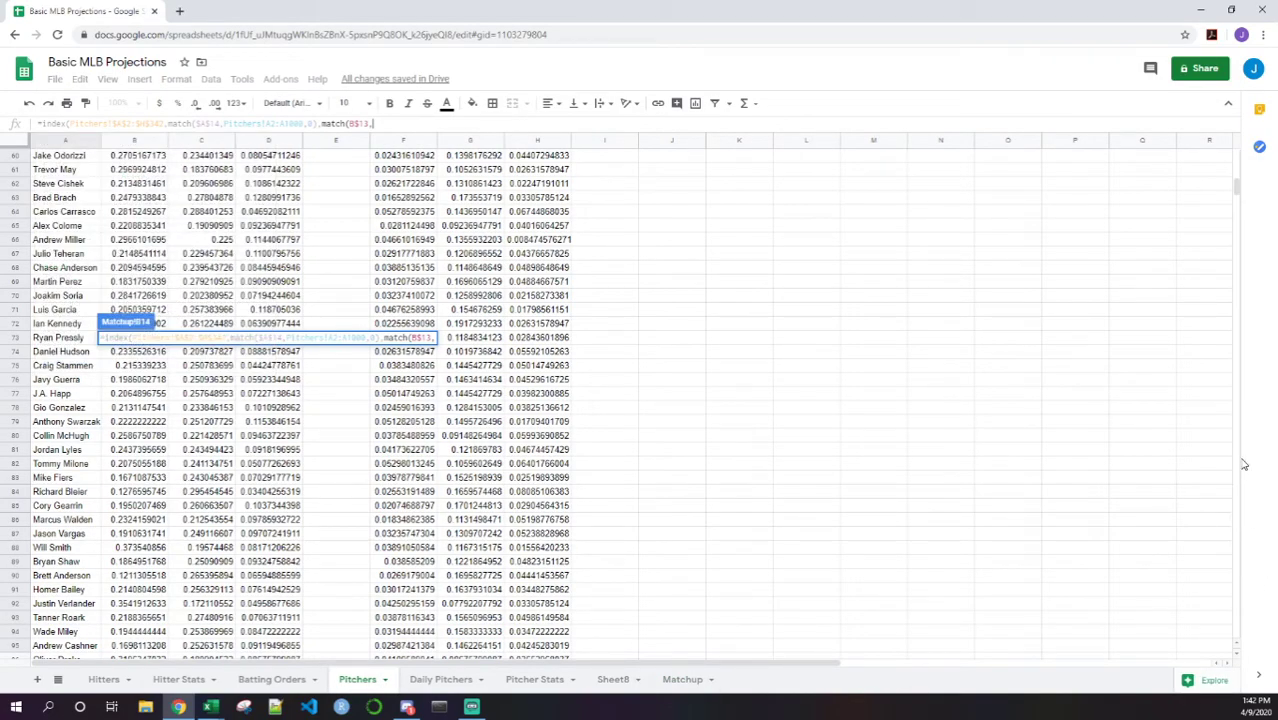
left_click_drag(1236, 190, 1237, 152)
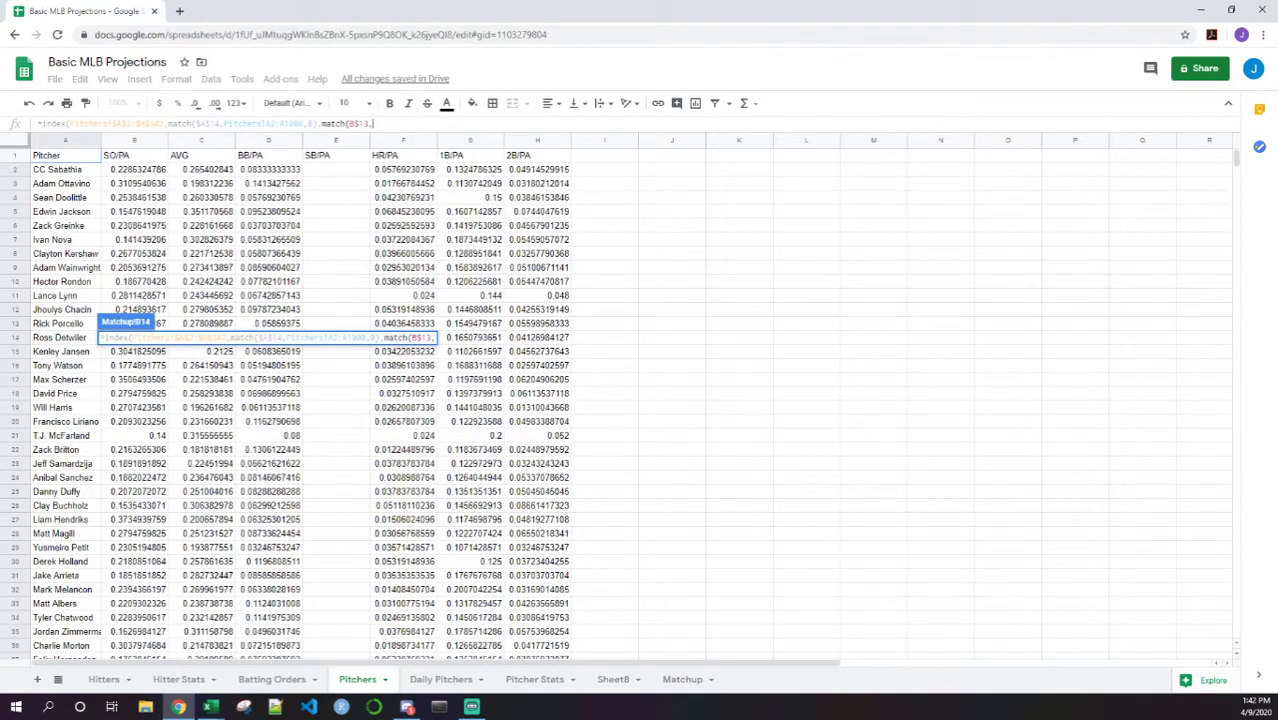
left_click_drag(80, 158, 545, 156)
left_click(416, 123)
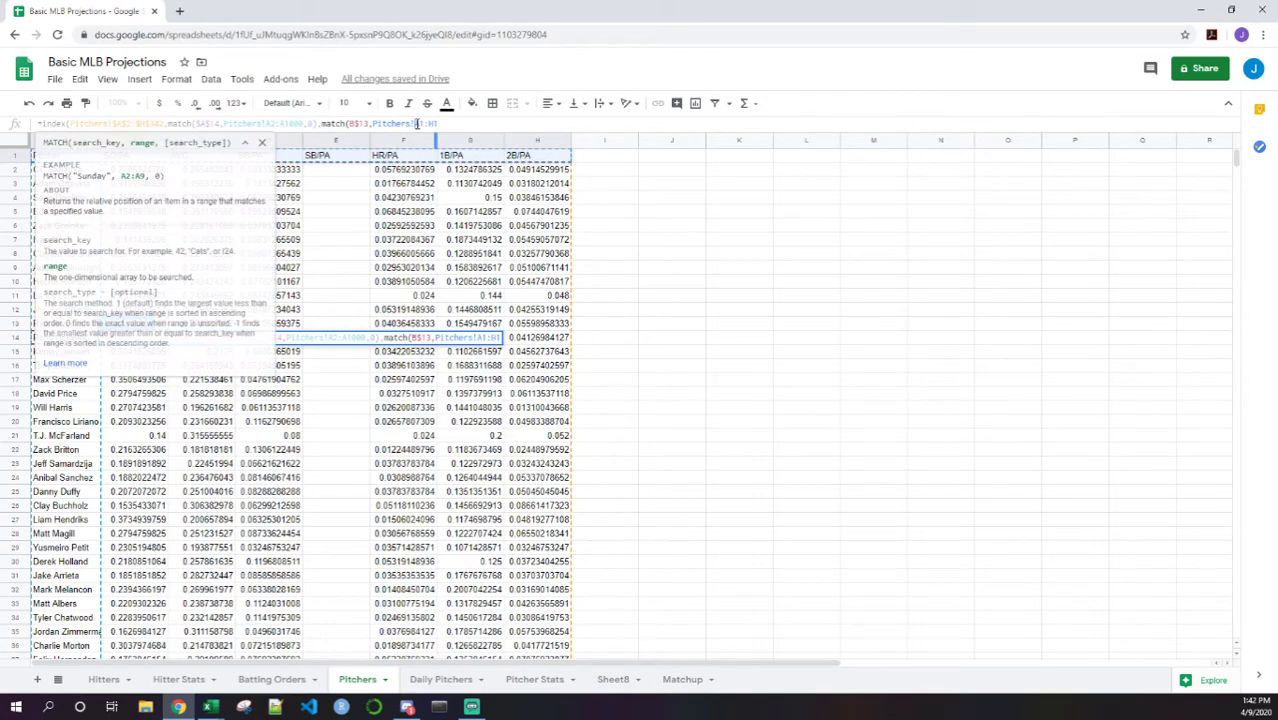
type("$")
key("Right")
type("$")
key("Right")
key("Right")
type("$")
key("Right")
type("$1")
Step: Finish the column MATCH with search type 0, close the INDEX formula and enter it in B14
type(",0)")
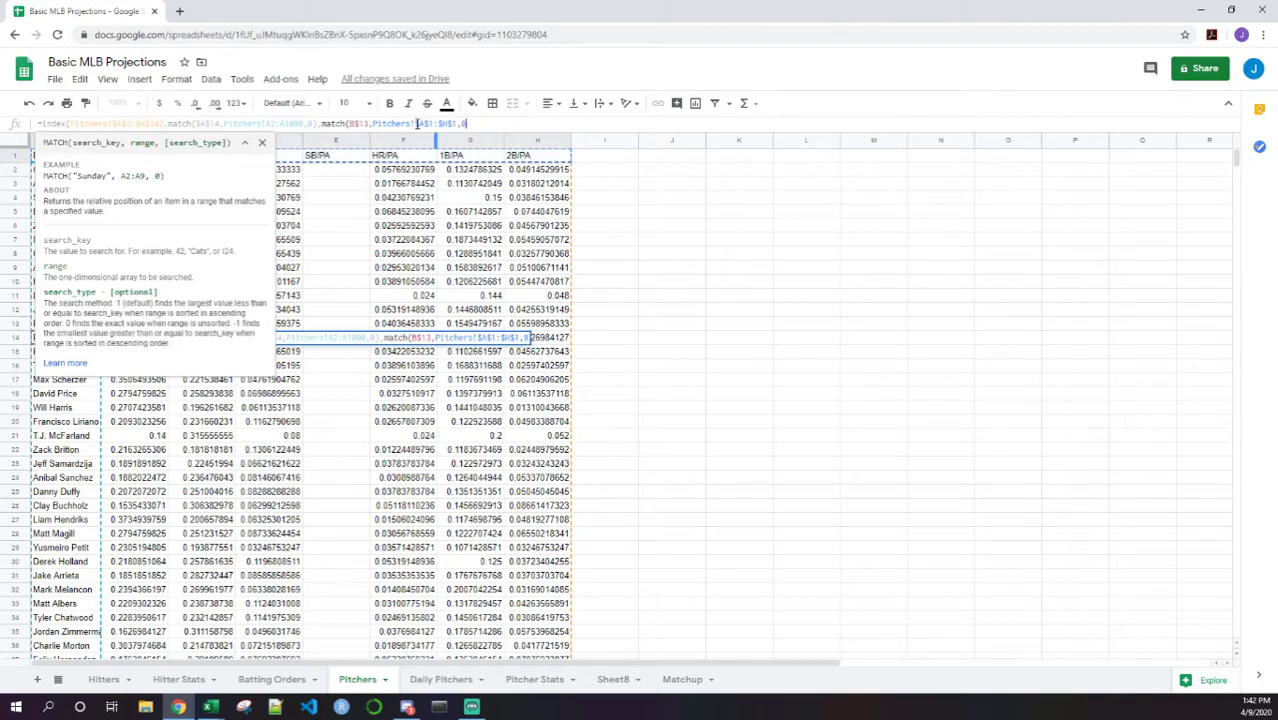
type(")")
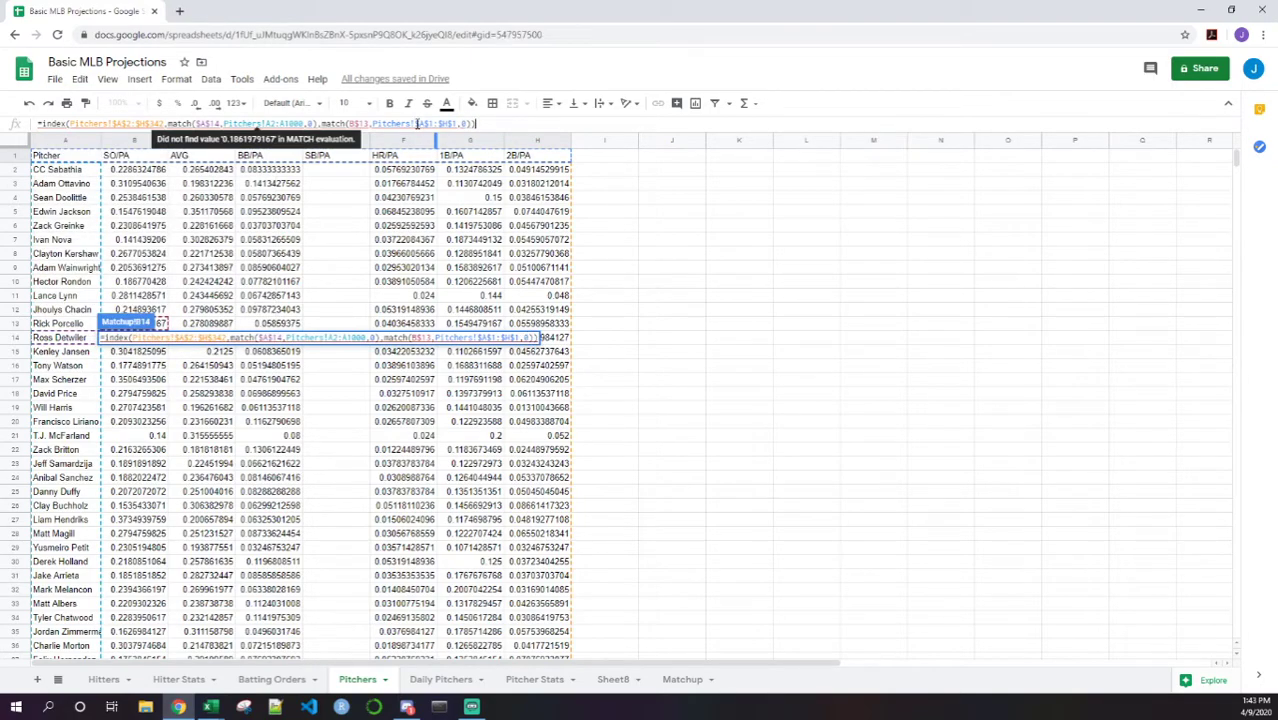
key("Return")
key("Up")
key("Down")
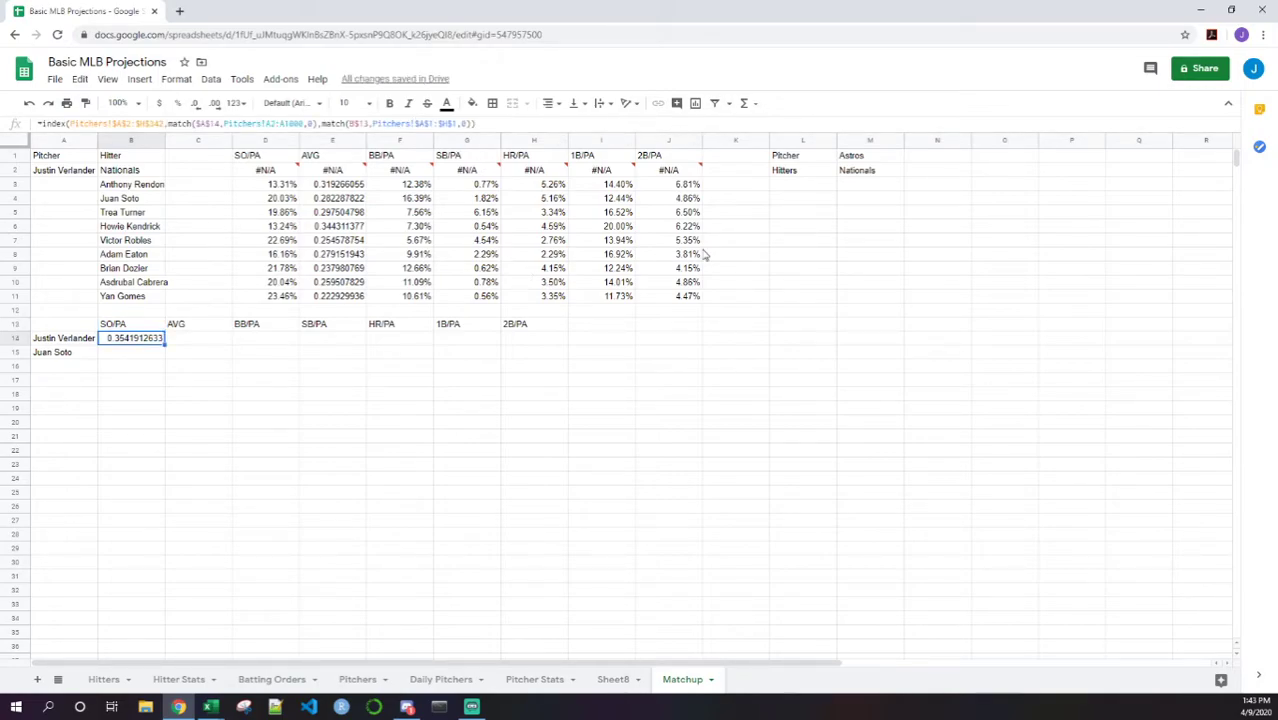
Step: Try to copy the SO/PA lookup formula from B14 across the remaining stat columns, C14 to H14
key("ctrl+c")
key("Right")
key("ctrl+v")
key("Right")
key("ctrl+v")
key("Right")
key("Right")
key("ctrl+v")
key("Right")
key("ctrl+v")
key("Right")
key("ctrl+v")
key("Left")
key("Left")
key("Left")
key("Left")
key("Left")
key("Left")
key("Right")
key("Left")
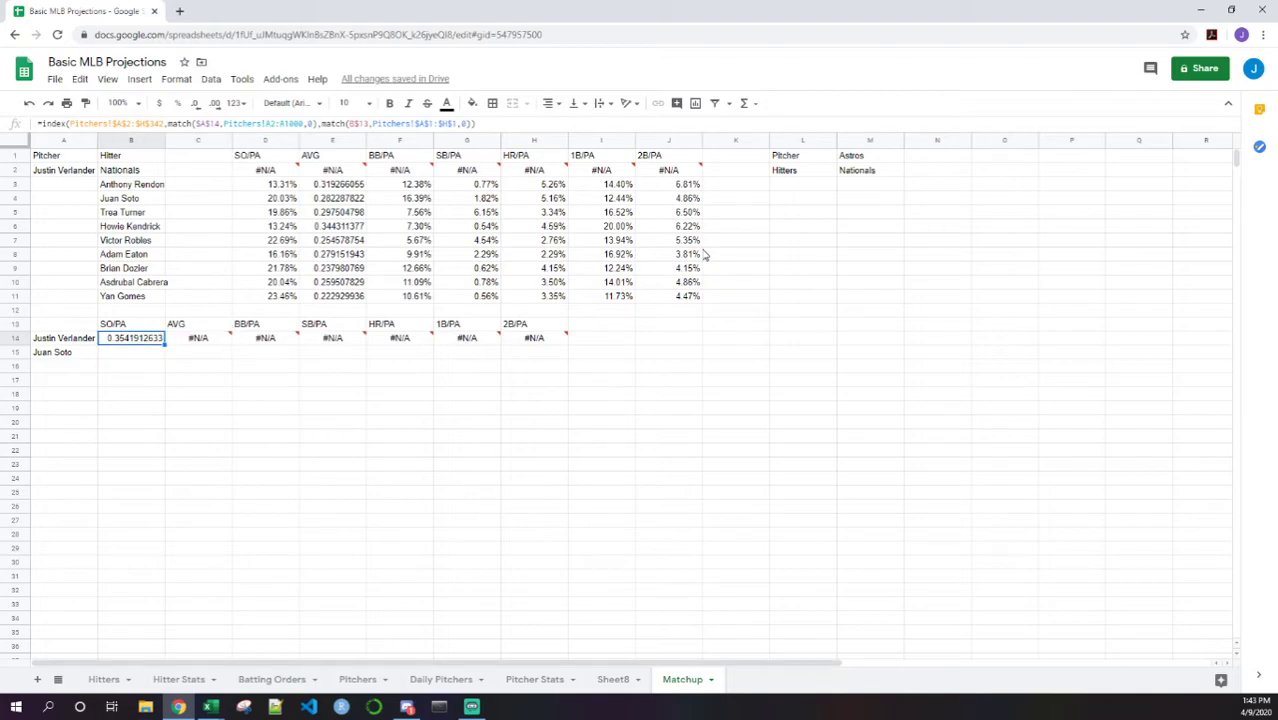
Step: Make the row MATCH range in the B14 formula absolute as Pitchers!$A$2:$A$1000
left_click(322, 130)
key("F4")
key("F4")
key("F4")
type("$A$")
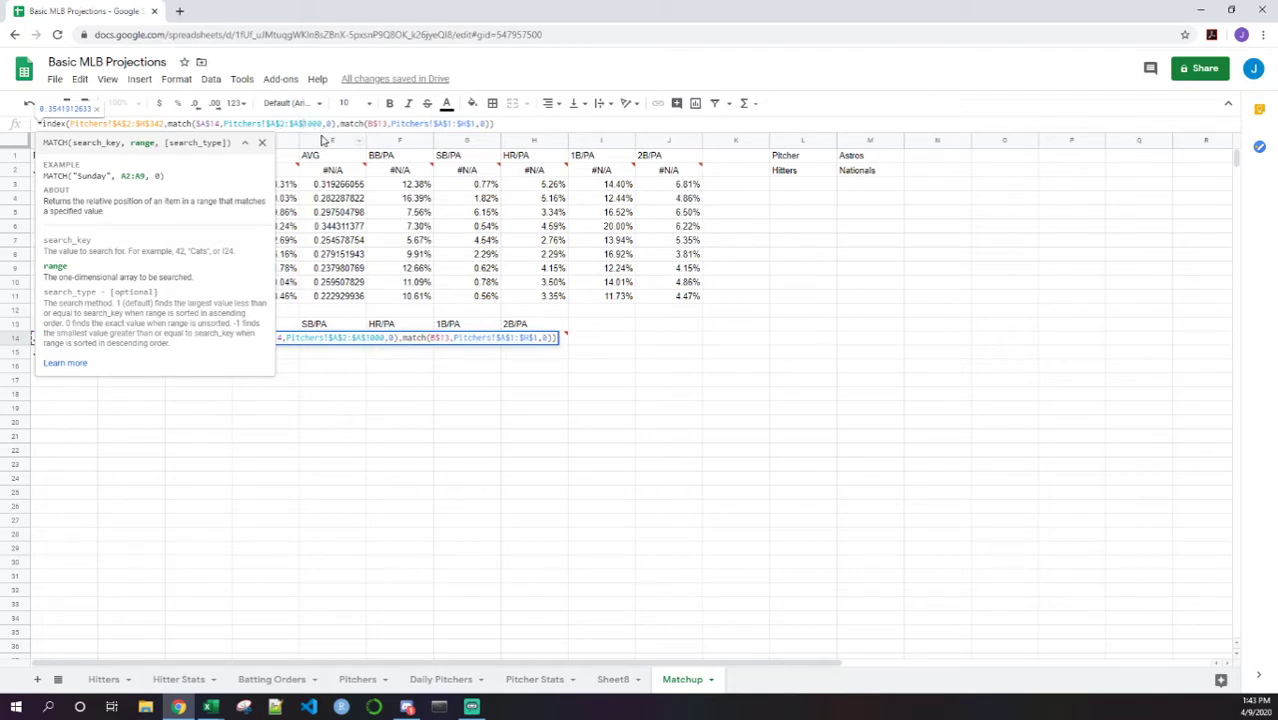
key("Return")
Step: Copy the corrected B14 formula across B14:H14 to fill the pitcher's stats from SO/PA to 2B/PA
key("Up")
key("ctrl+c")
key("shift+Right")
key("shift+Right")
key("shift+Right")
key("shift+Right")
key("shift+Right")
key("shift+Right")
key("ctrl+v")
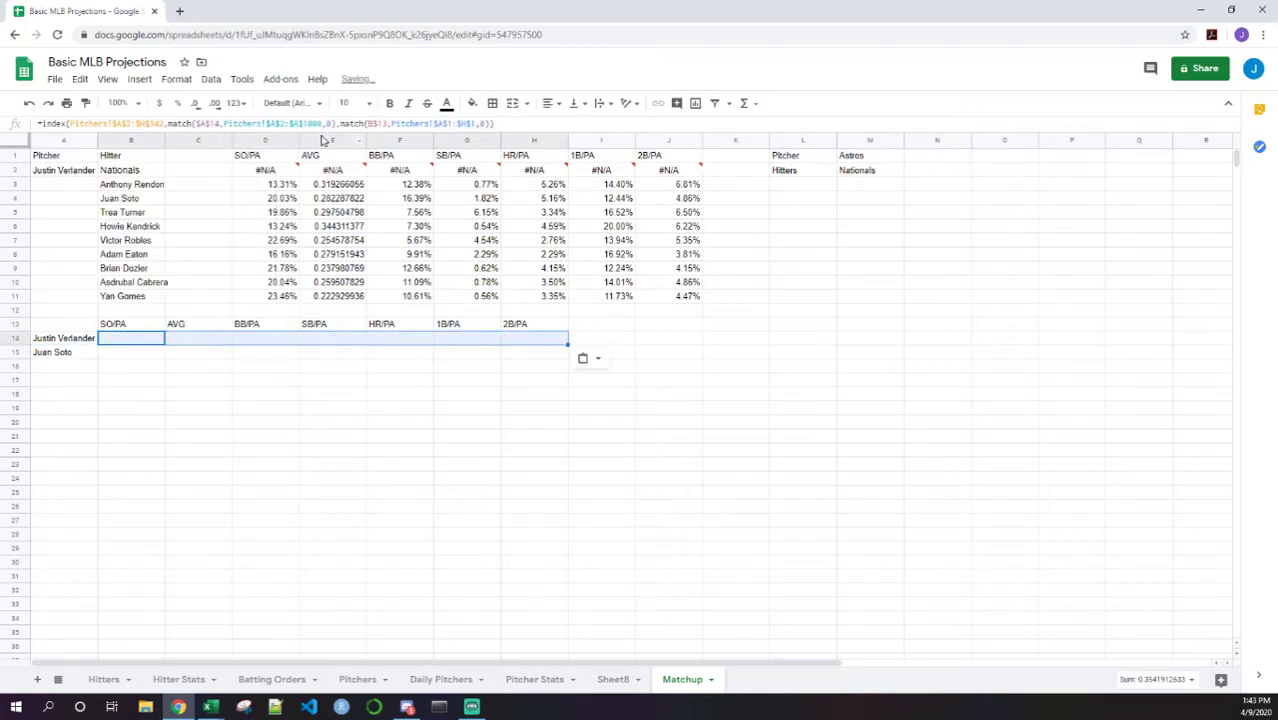
Step: Copy the full formula text of B14 unchanged into B15, the SO/PA cell in the hitter's row
key("Left")
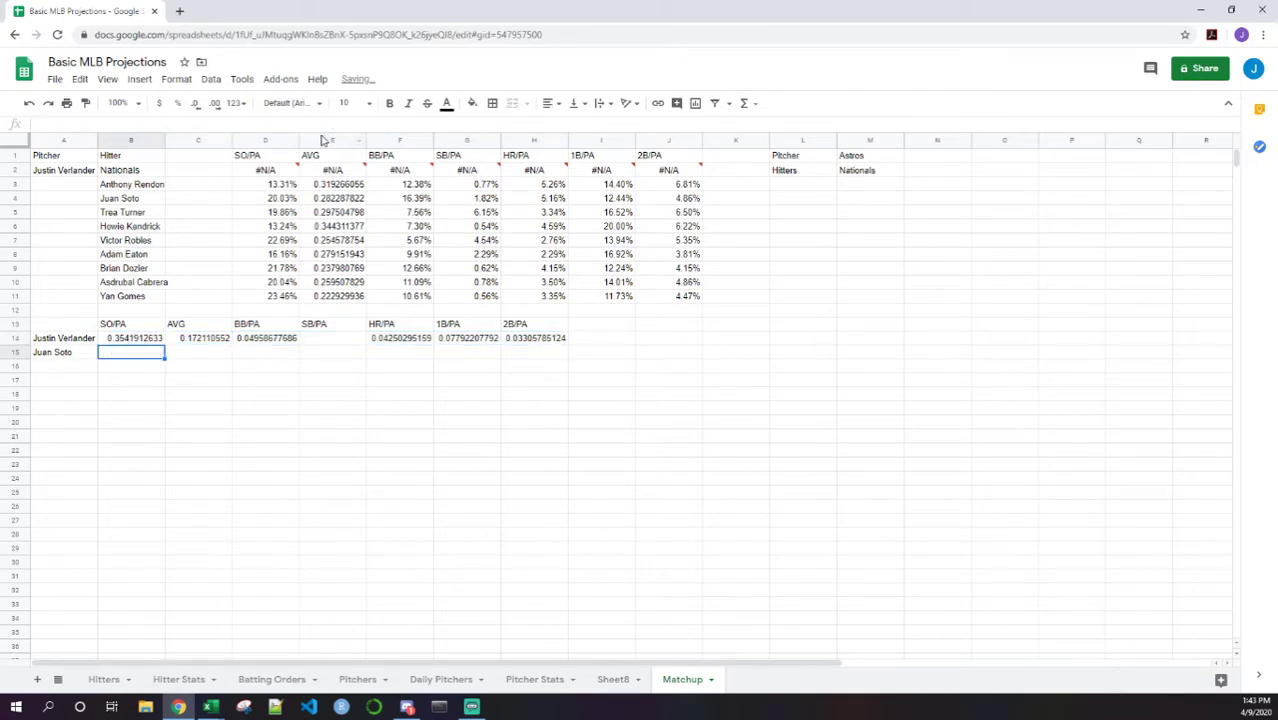
left_click(315, 125)
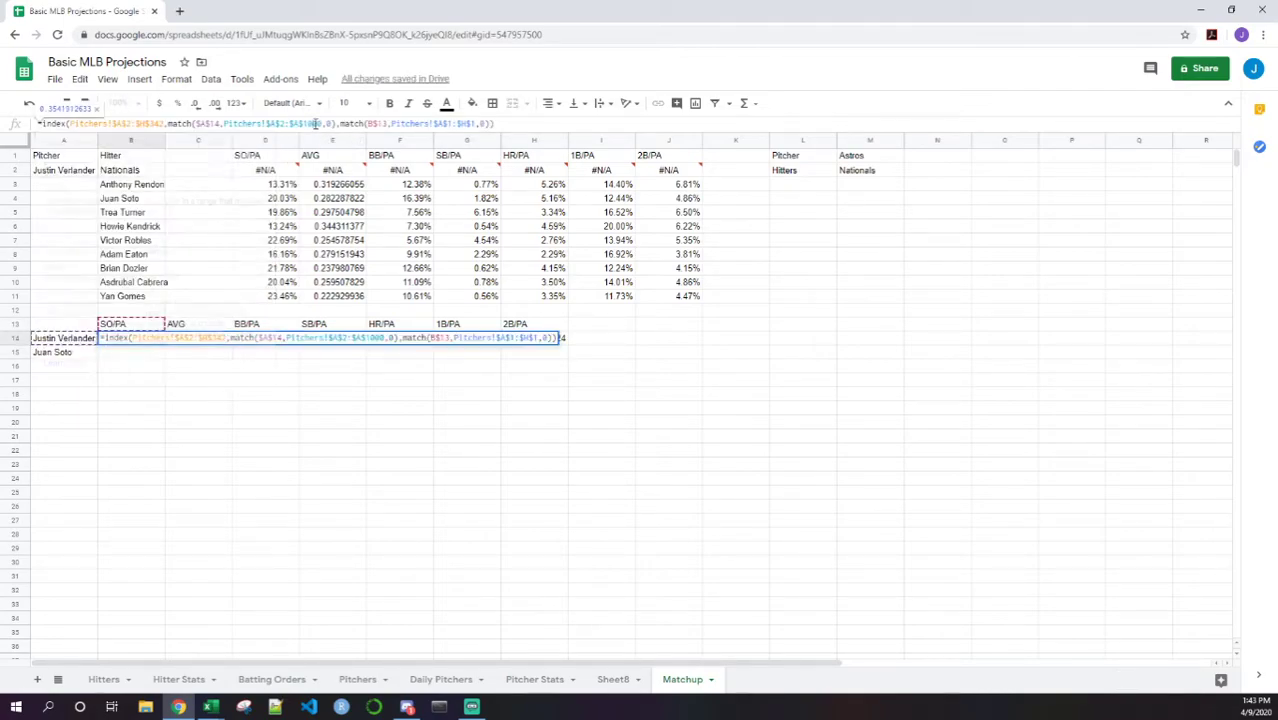
key("ctrl+a")
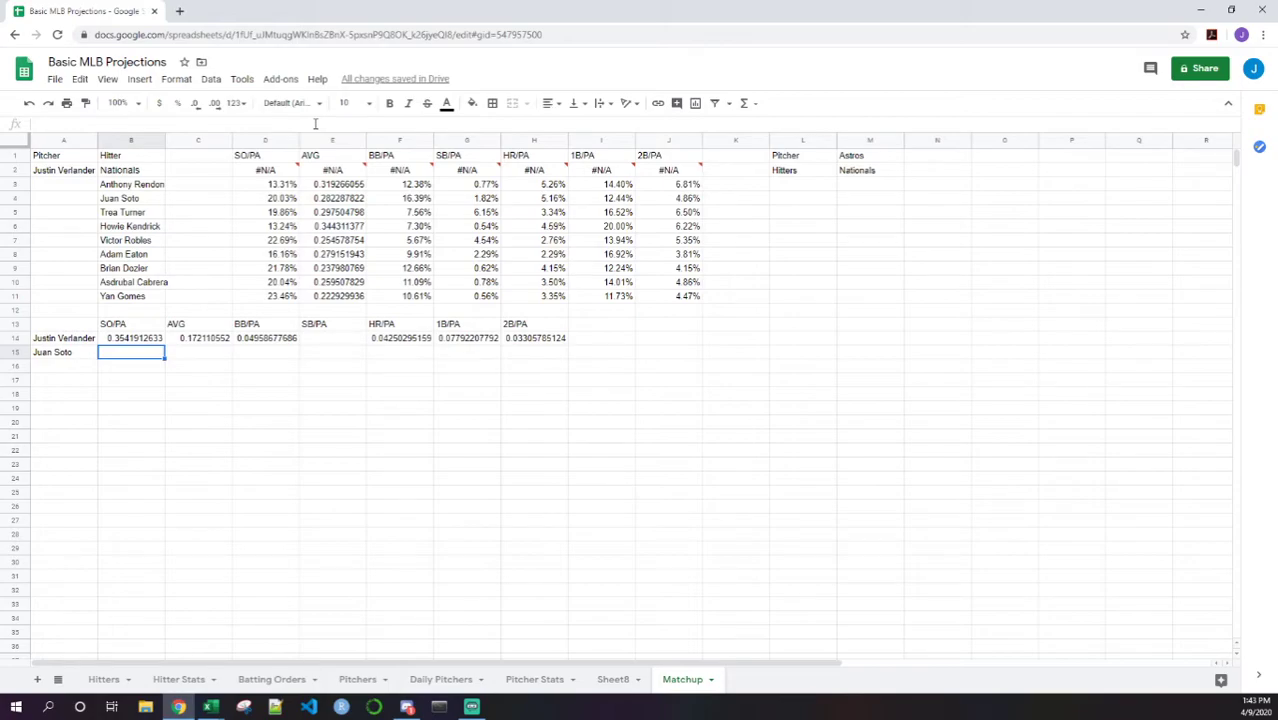
key("ctrl+v")
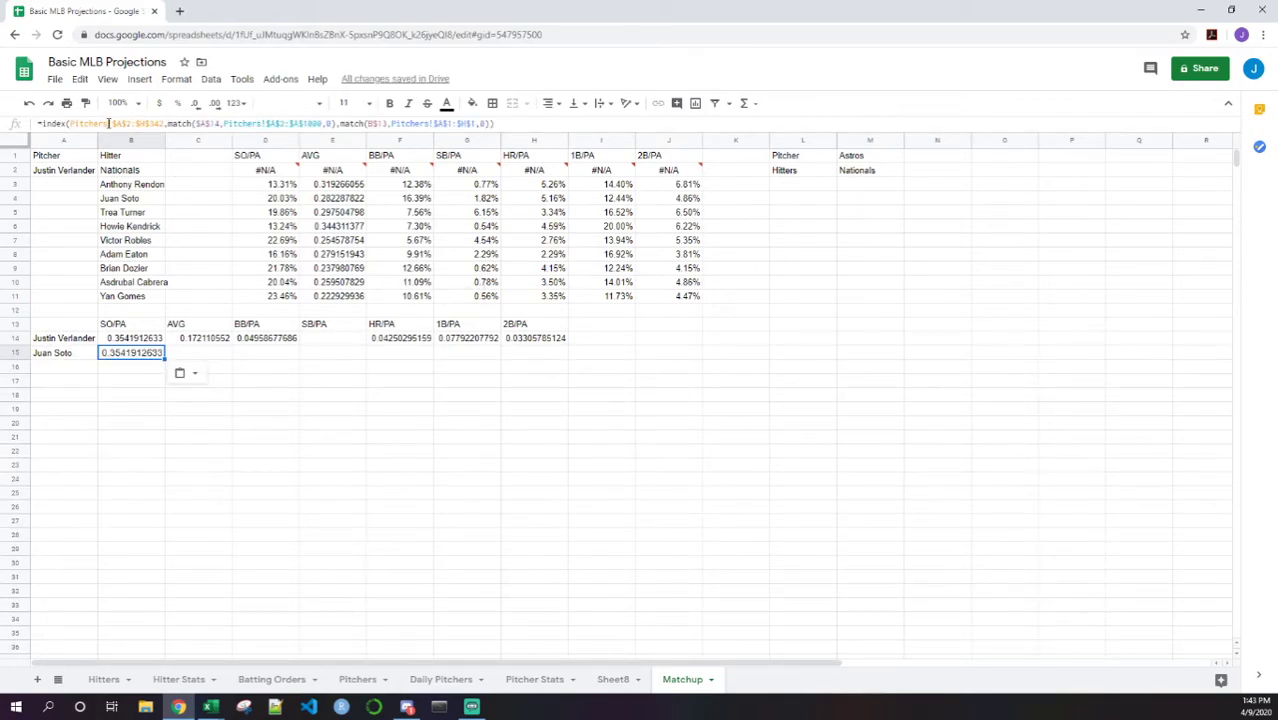
Step: Change the INDEX range in the B15 formula from the Pitchers sheet to the Hitters sheet, as Hitters!$A$2:$H$342
double_click(74, 123)
type("Hitters")
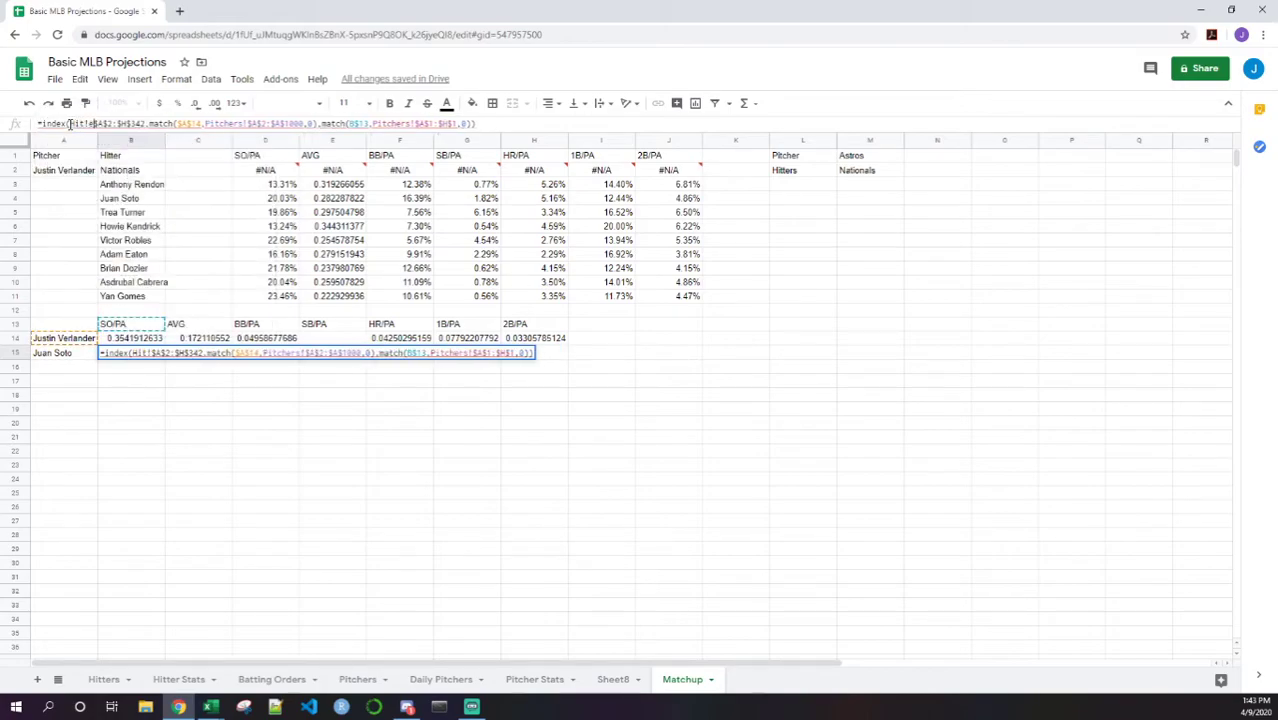
key("BackSpace")
key("BackSpace")
key("BackSpace")
key("BackSpace")
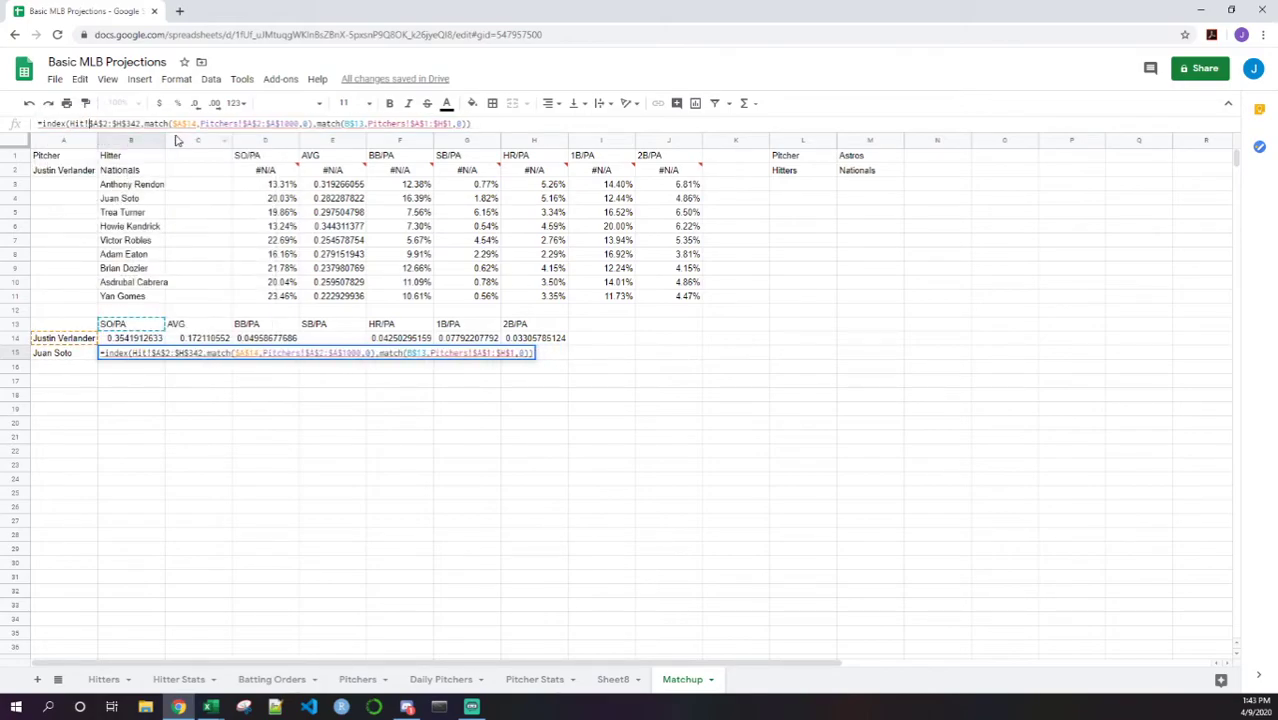
type("ters")
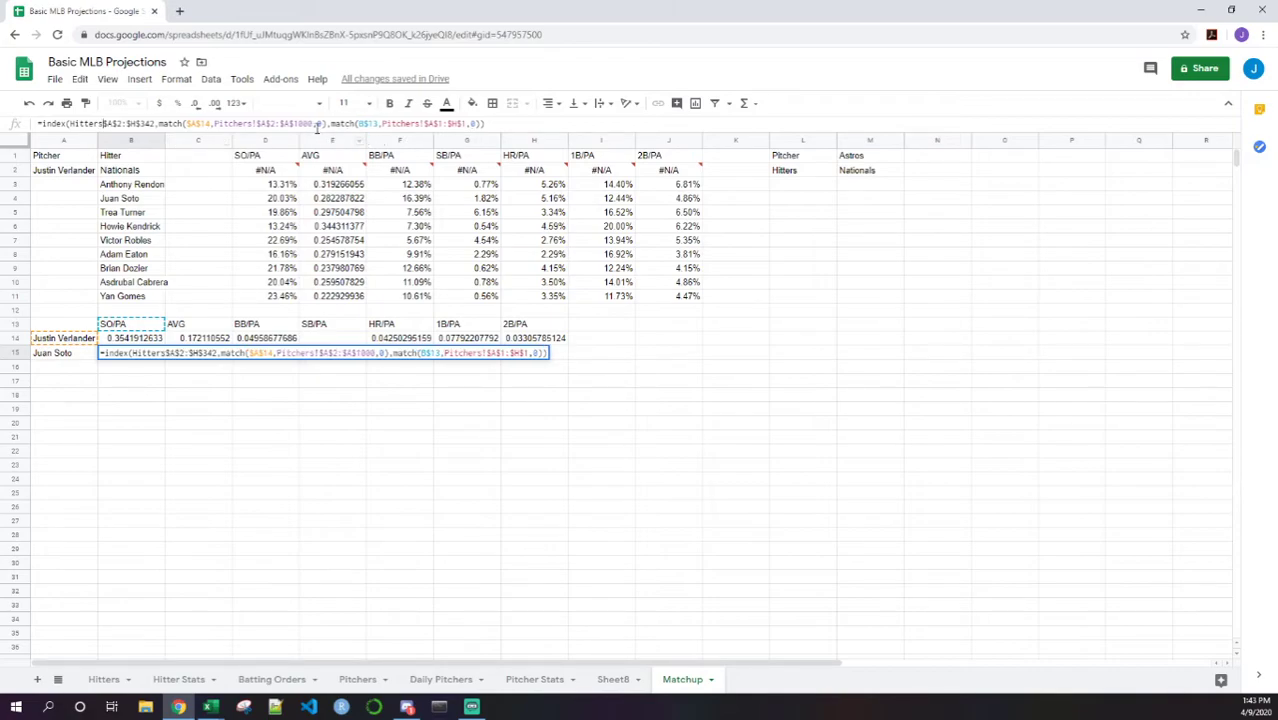
type("!")
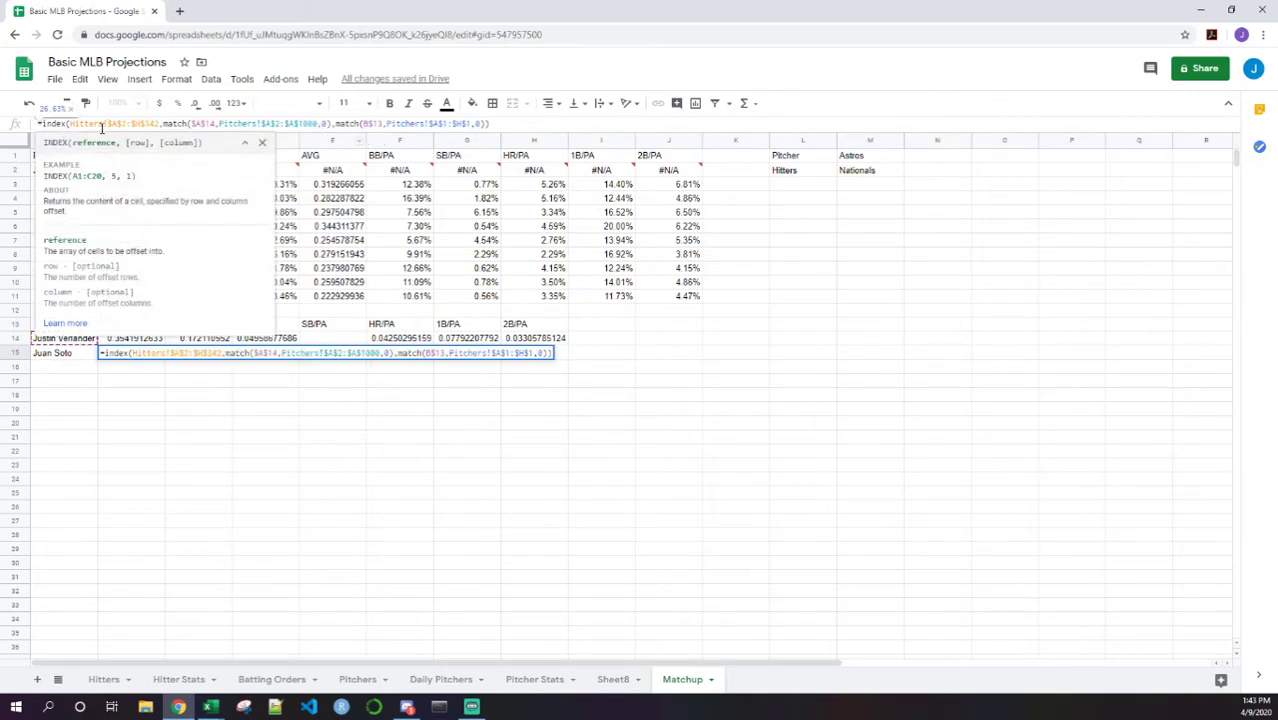
Step: Point both MATCH ranges in the B15 formula at the Hitters sheet, as Hitters!$A$2:$A$1000 and Hitters!$A$1:$H$1
left_click_drag(107, 124, 70, 124)
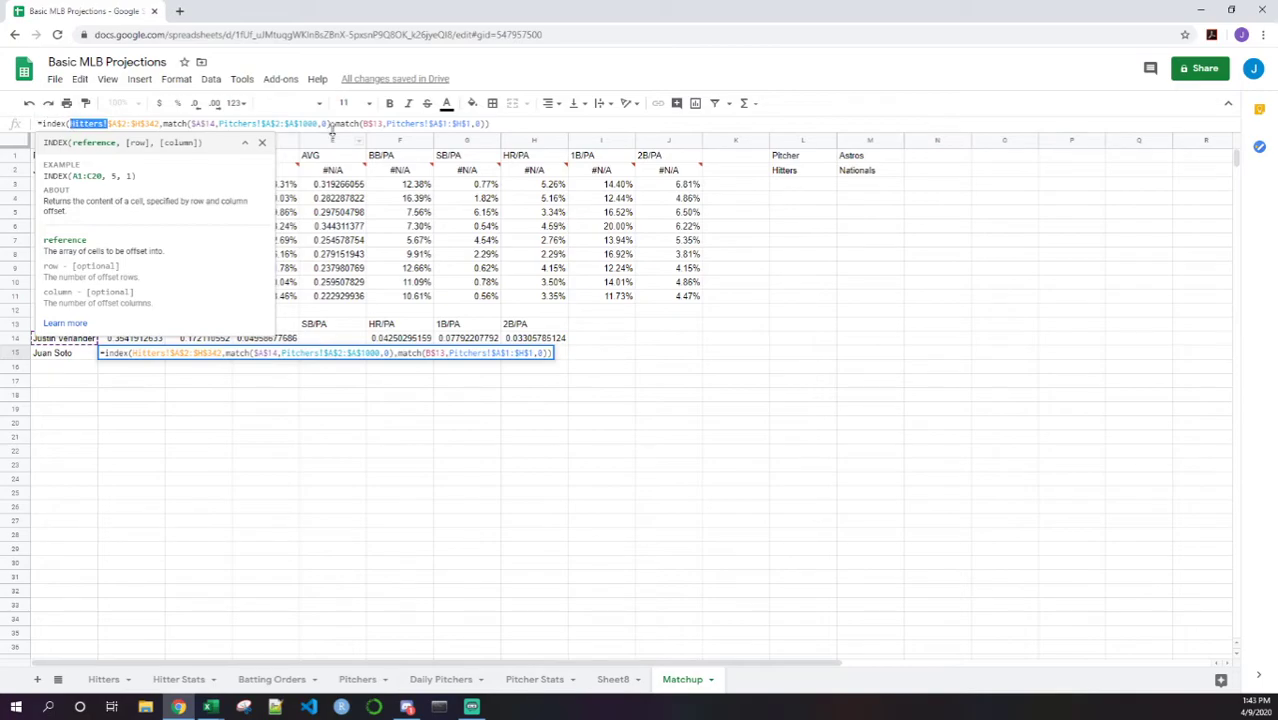
key("ctrl+c")
left_click_drag(263, 124, 219, 124)
key("ctrl+v")
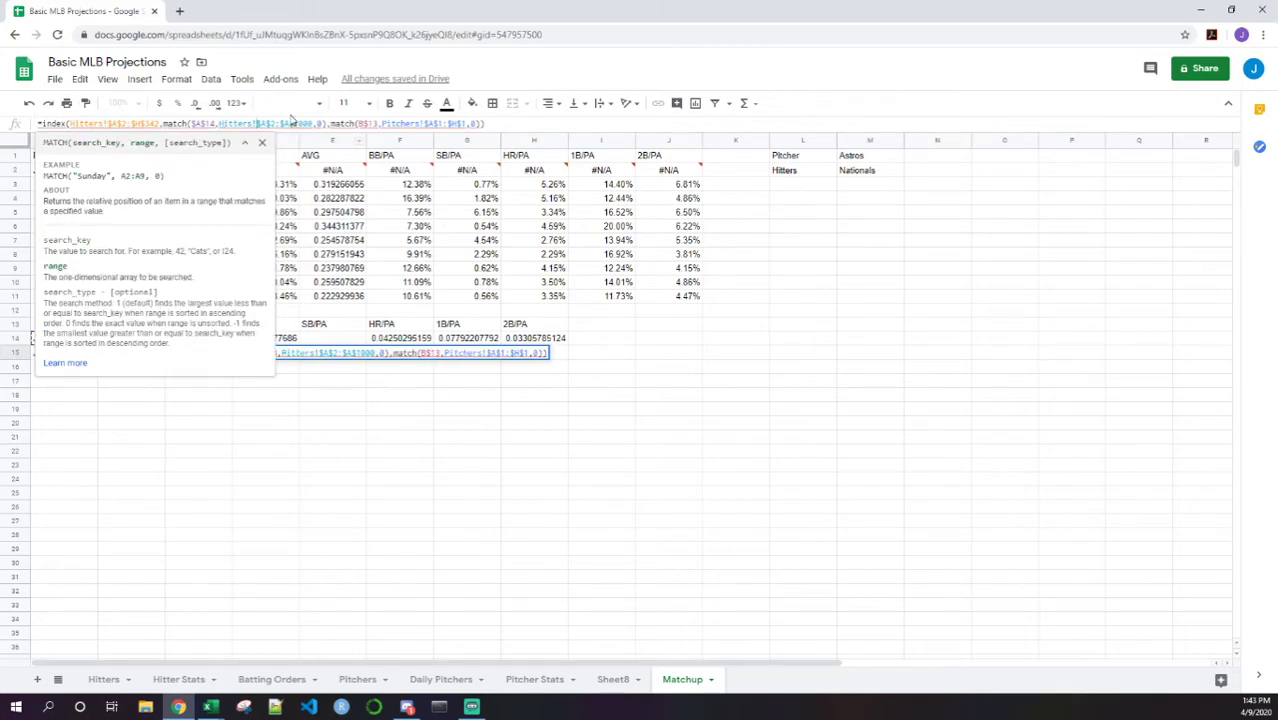
left_click_drag(426, 123, 380, 123)
key("ctrl+v")
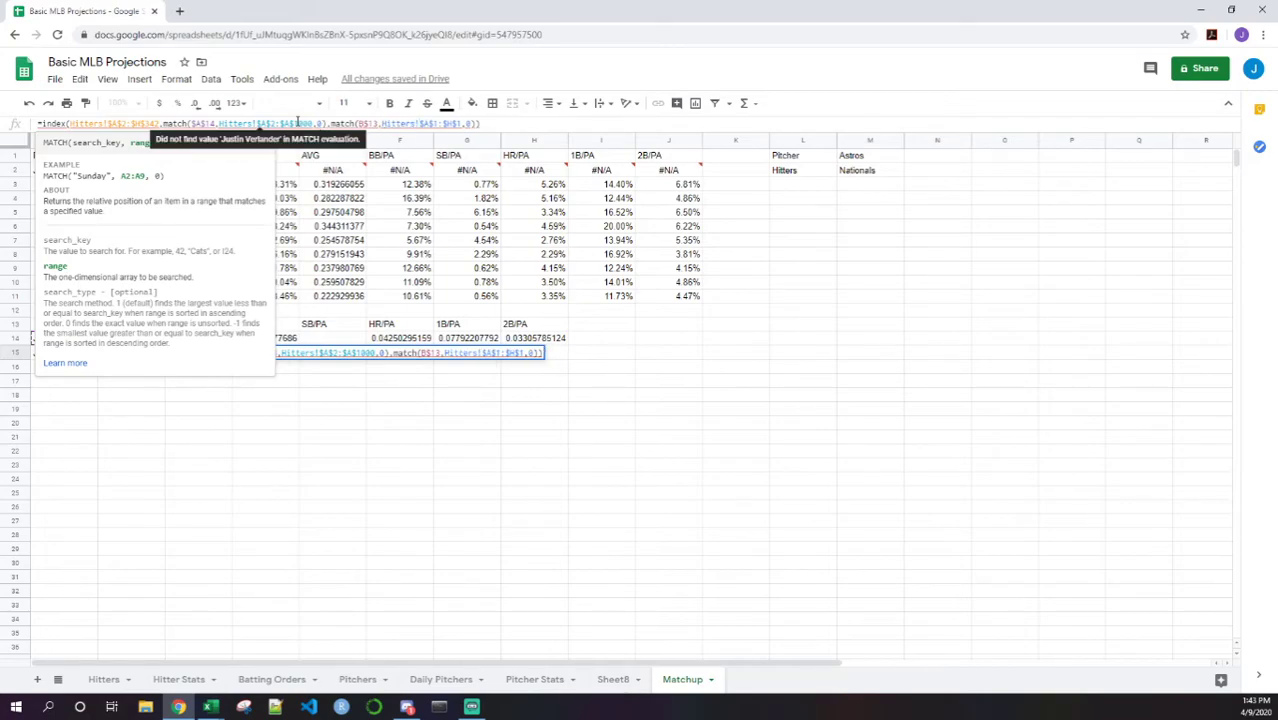
key("Return")
key("Up")
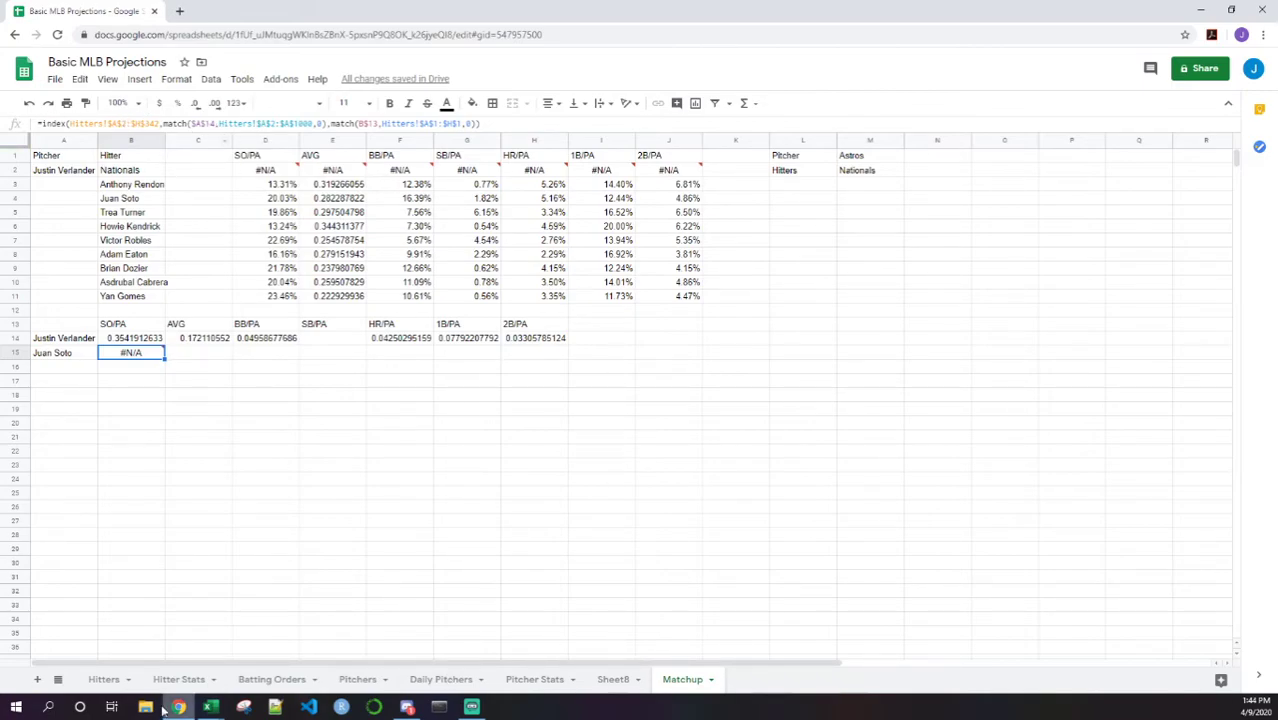
Step: Check the SO/PA header on the Hitters sheet, and change the row MATCH search key in Matchup's B15 formula to $A$15
left_click(105, 681)
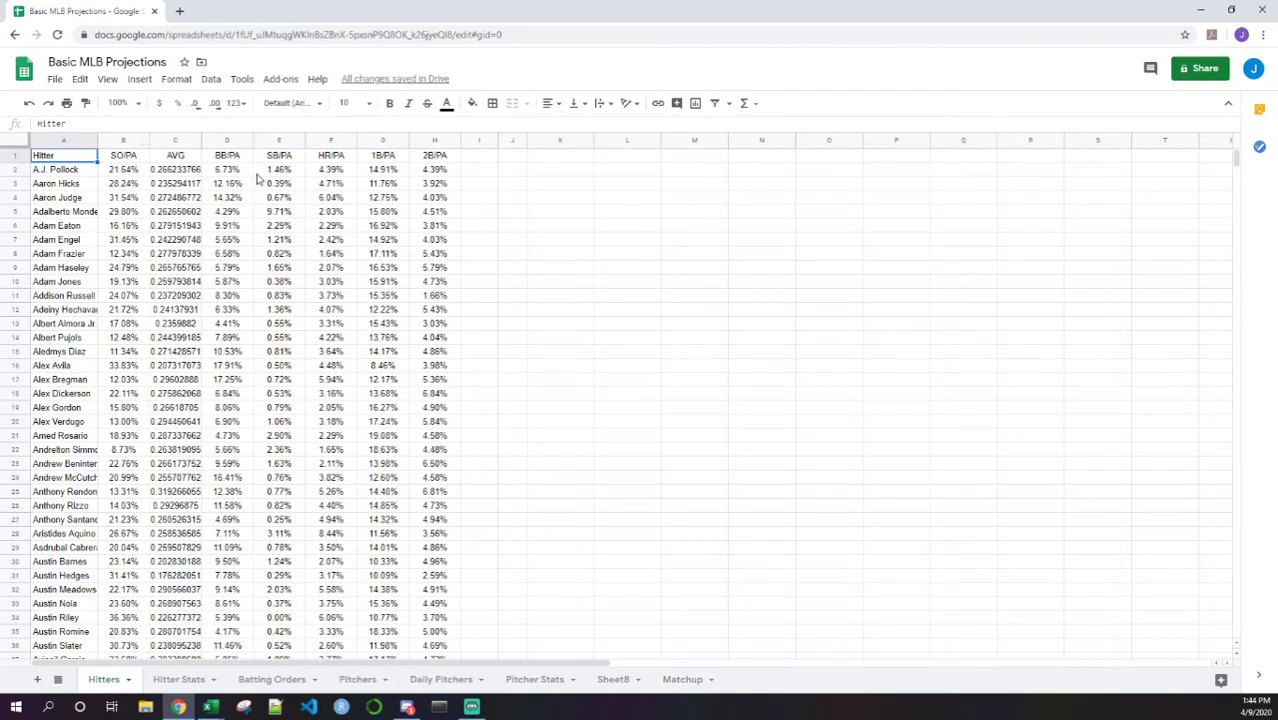
left_click(123, 156)
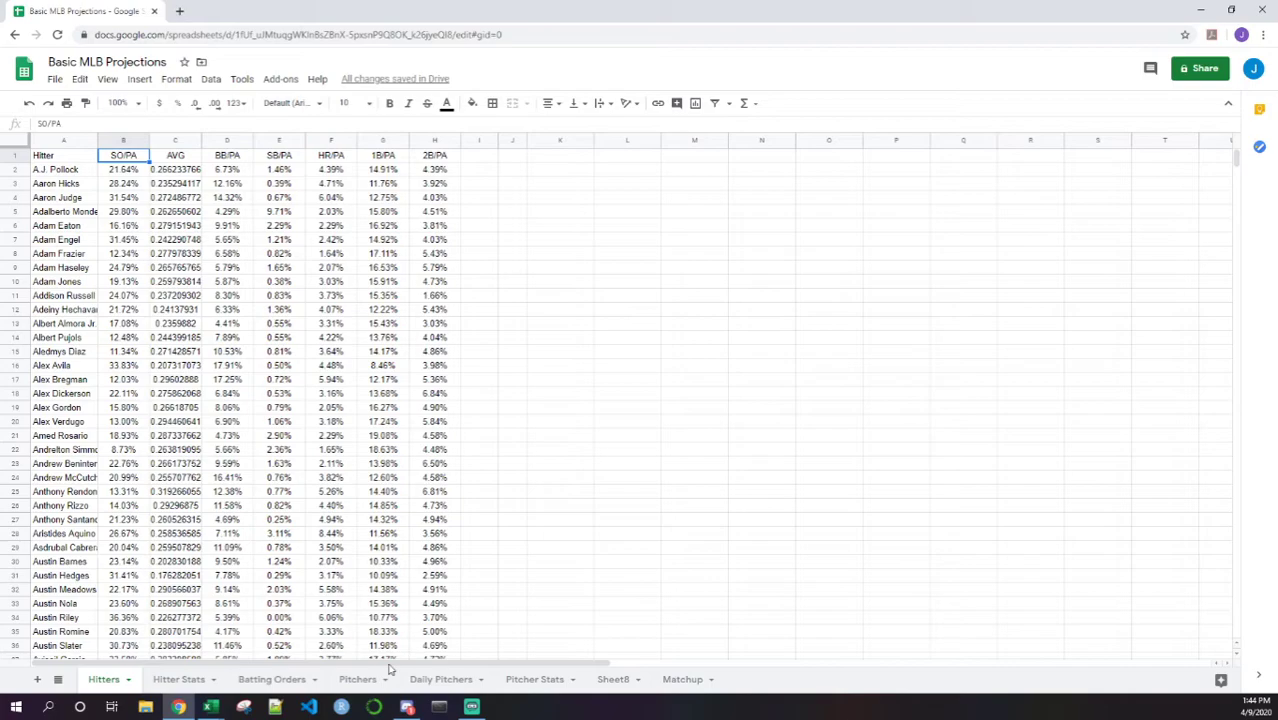
left_click(686, 680)
mouse_move(136, 357)
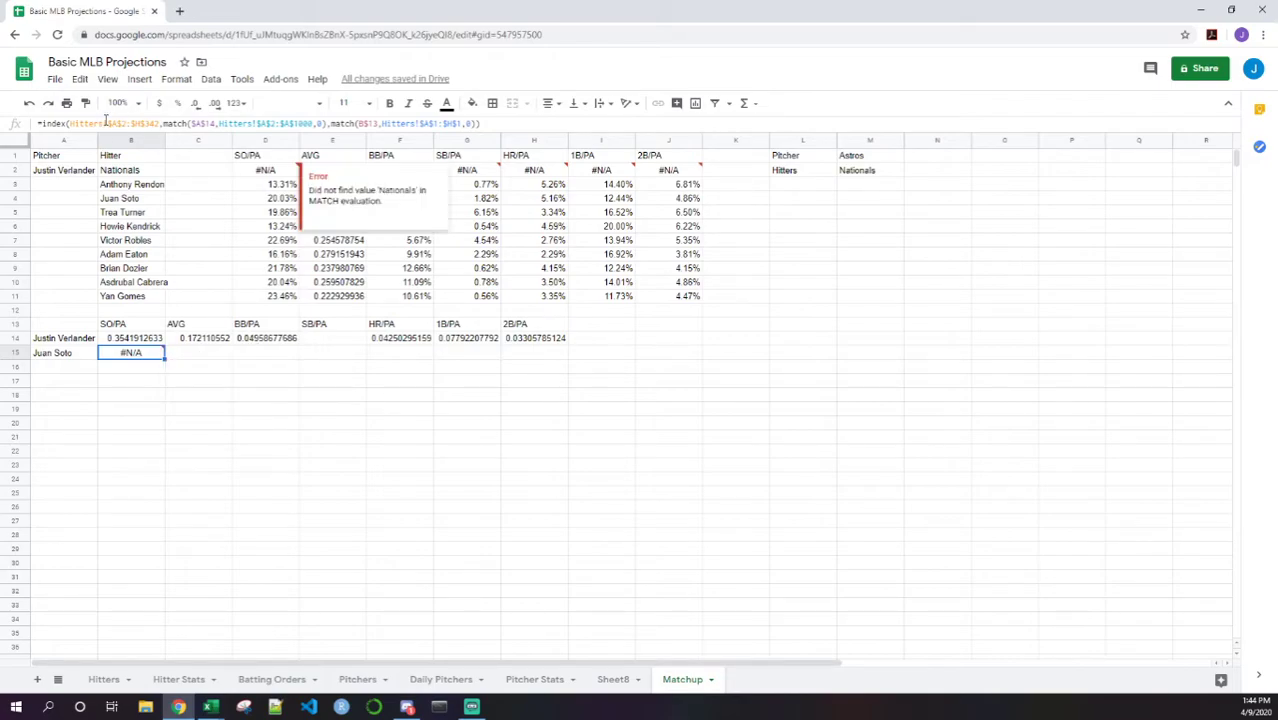
left_click(201, 123)
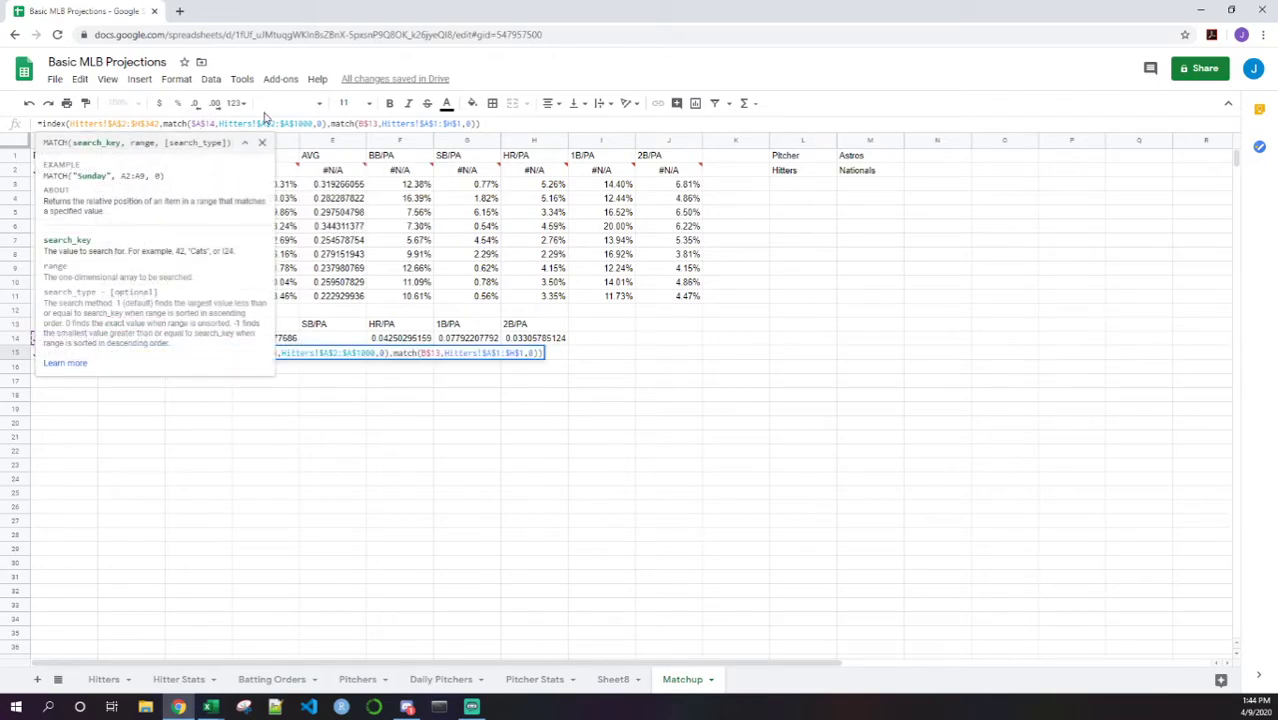
type("$")
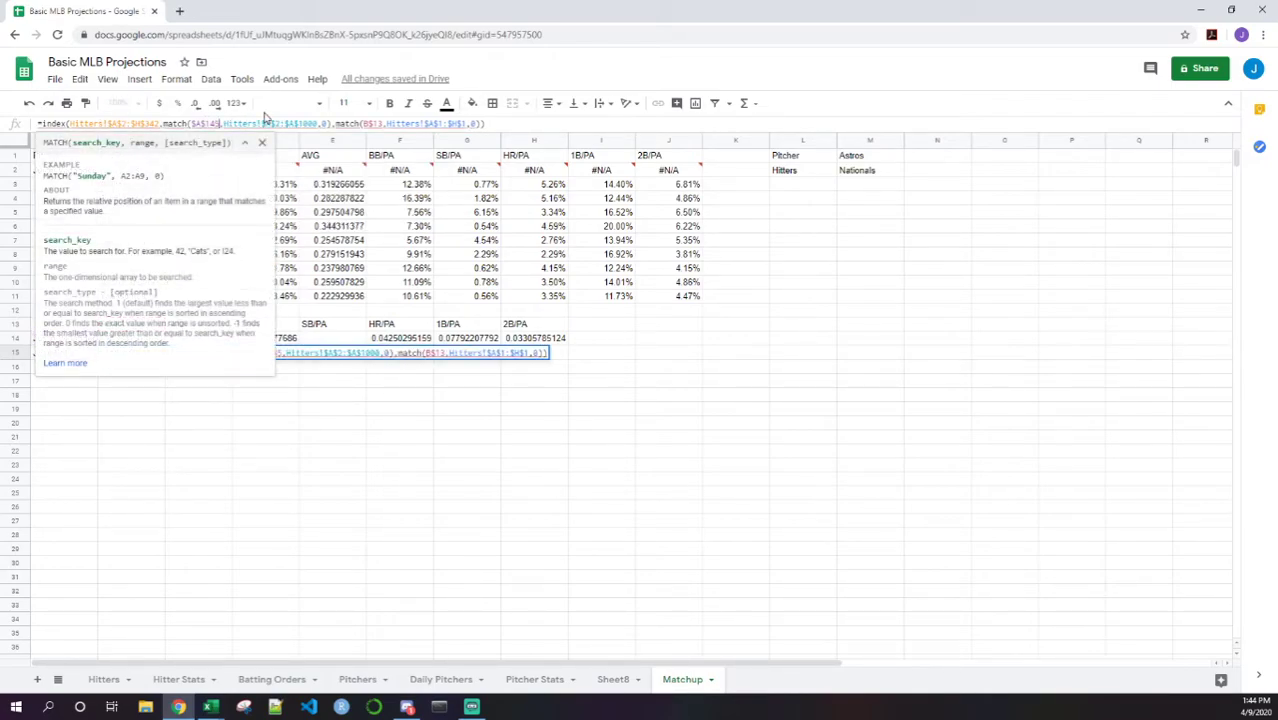
key("BackSpace")
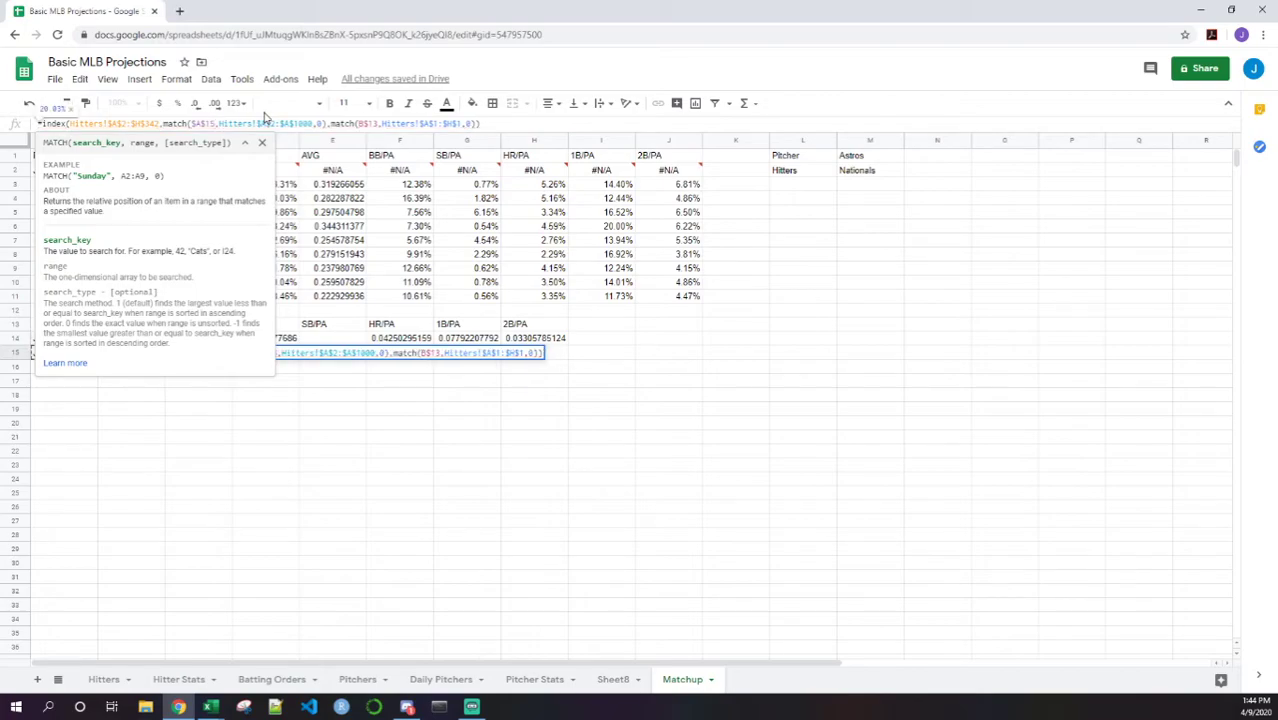
key("Return")
key("Up")
Step: Copy the B15 lookup formula across B15:H15 to fill the hitter's stats from SO/PA to 2B/PA
key("ctrl+c")
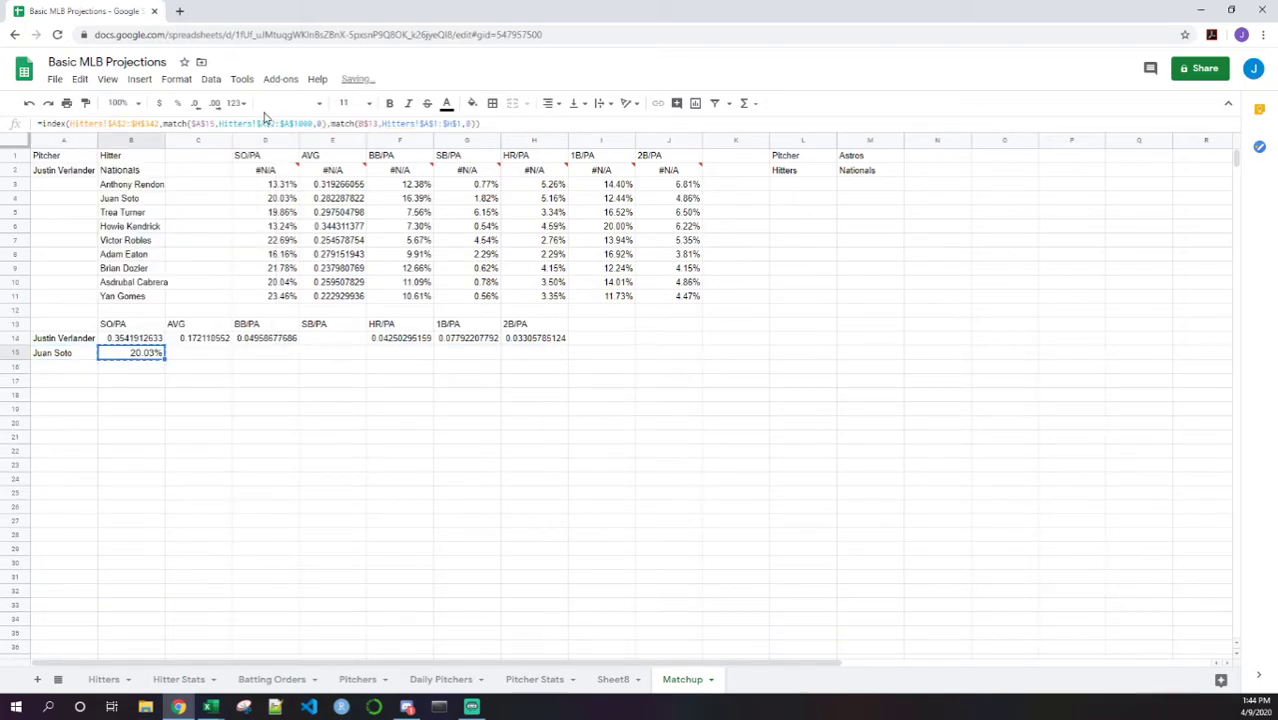
key("shift+Right")
key("shift+Right")
key("shift+Right")
key("shift+Right")
key("shift+Right")
key("shift+Right")
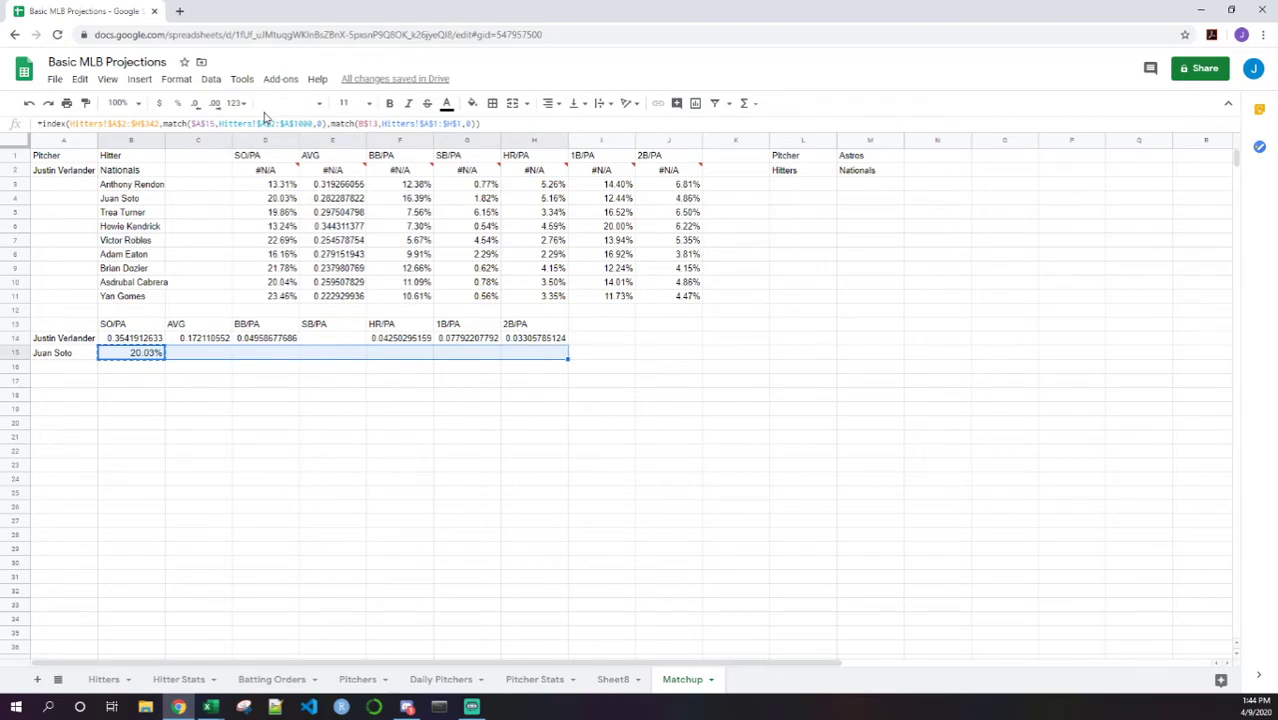
key("ctrl+v")
key("Up")
key("Down")
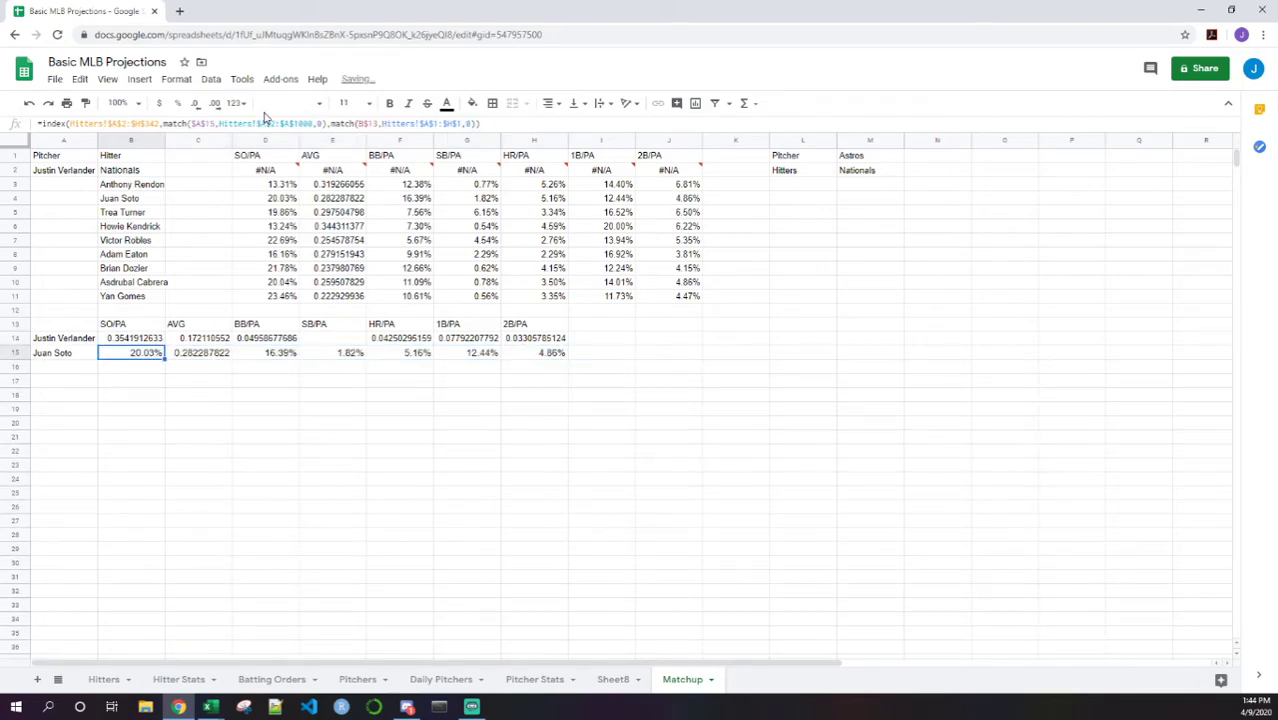
Step: Format the pitcher and hitter stats in B14:H15 as percentages
left_click(137, 340)
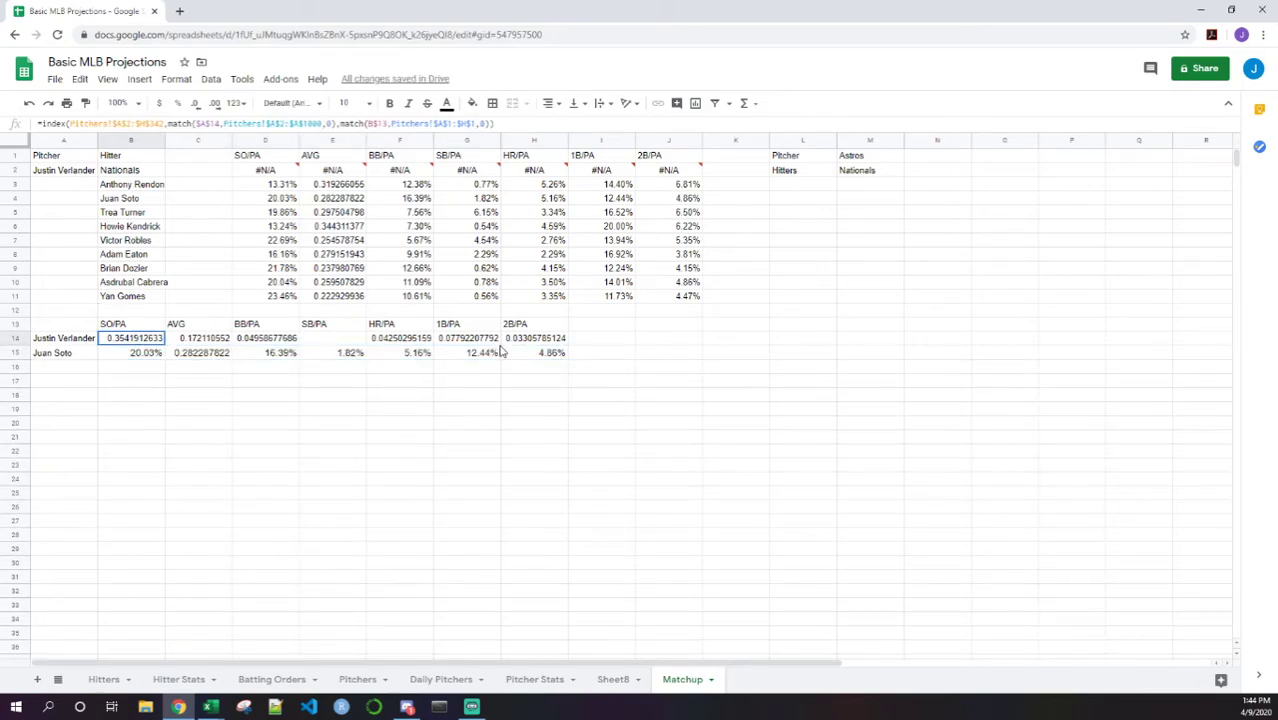
left_click(556, 353, "shift")
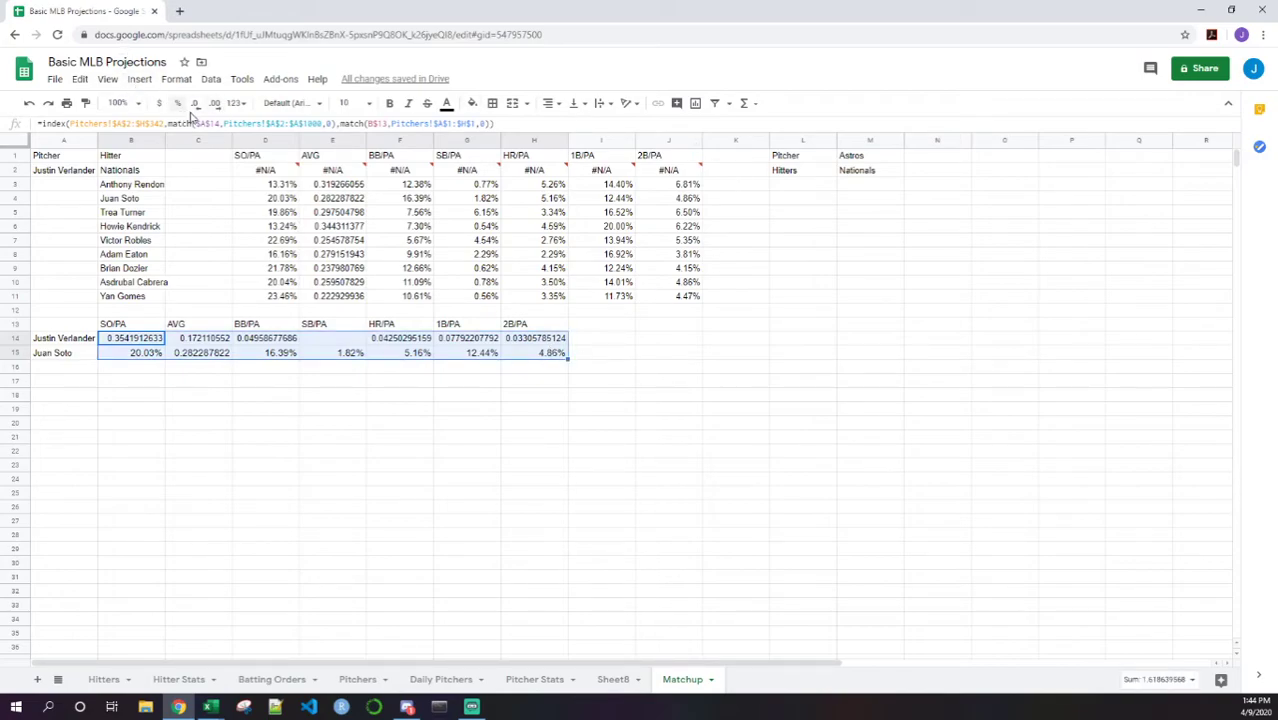
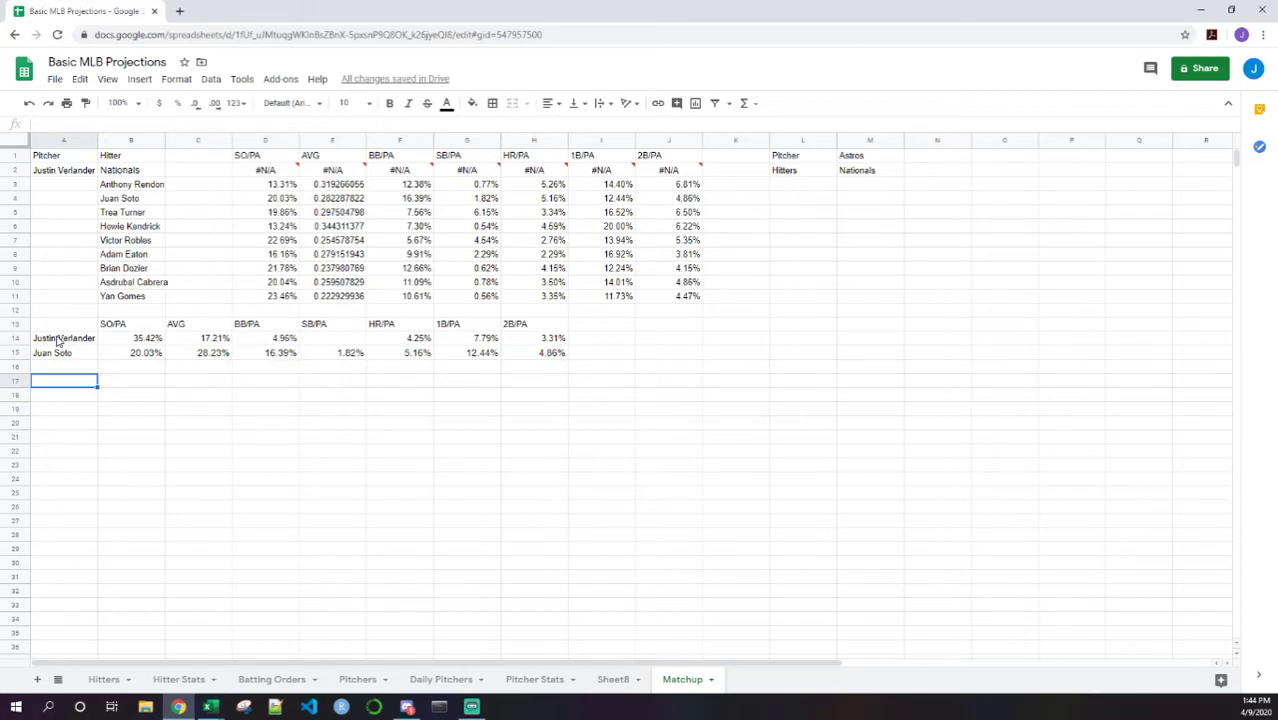
Step: Label cell A17 "Projection" below the two player rows
left_click(152, 386)
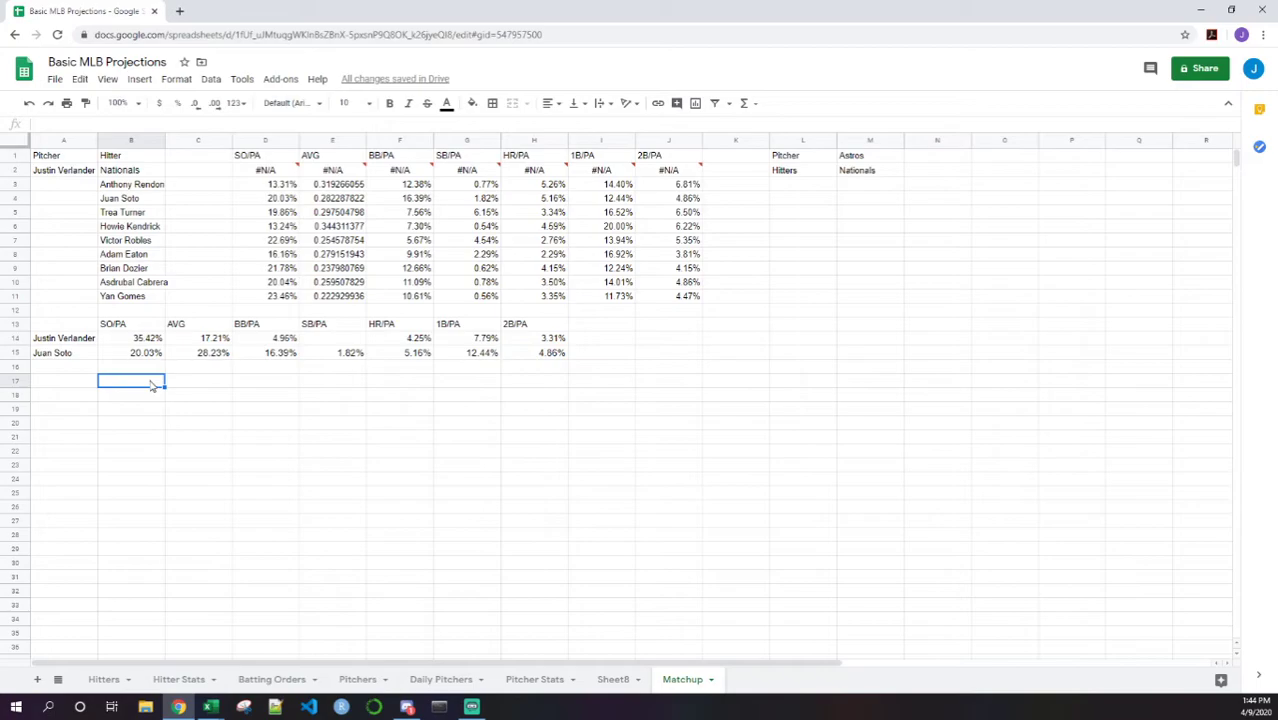
key("Left")
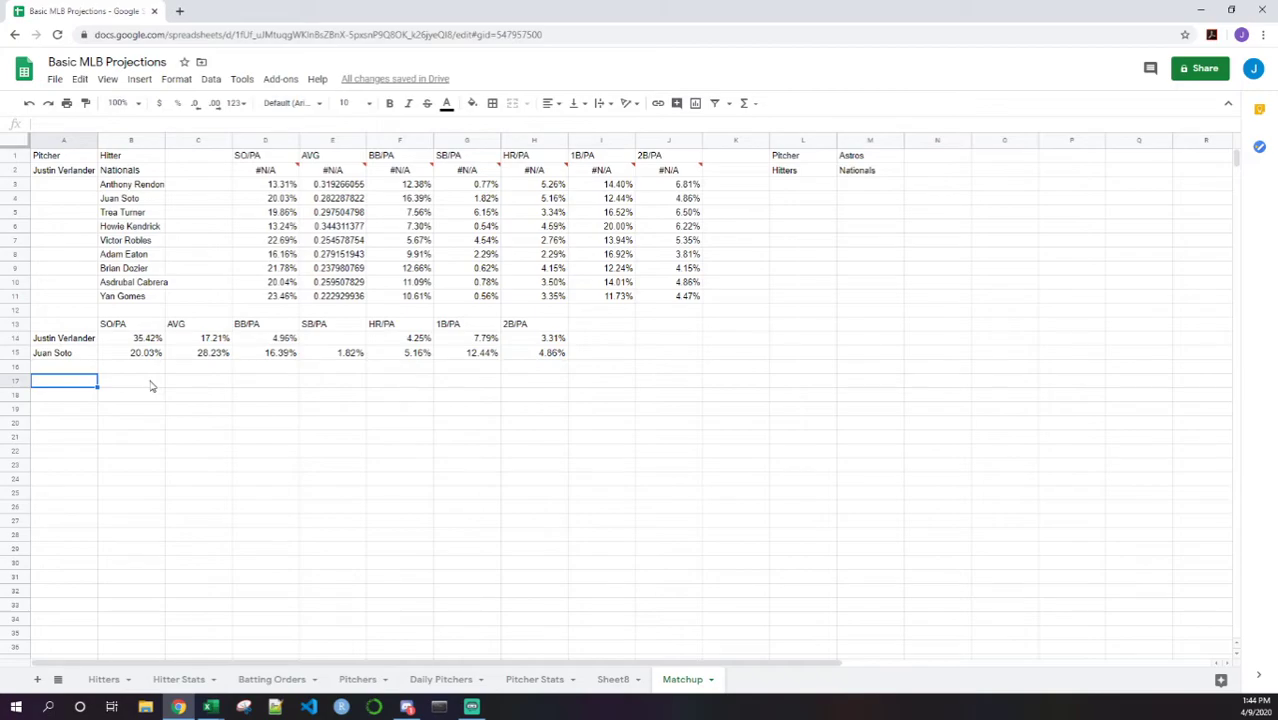
type("Projection")
key("Return")
Step: Enter an AVERAGE formula over B14:B15 in B17 for the SO/PA projection
left_click(151, 386)
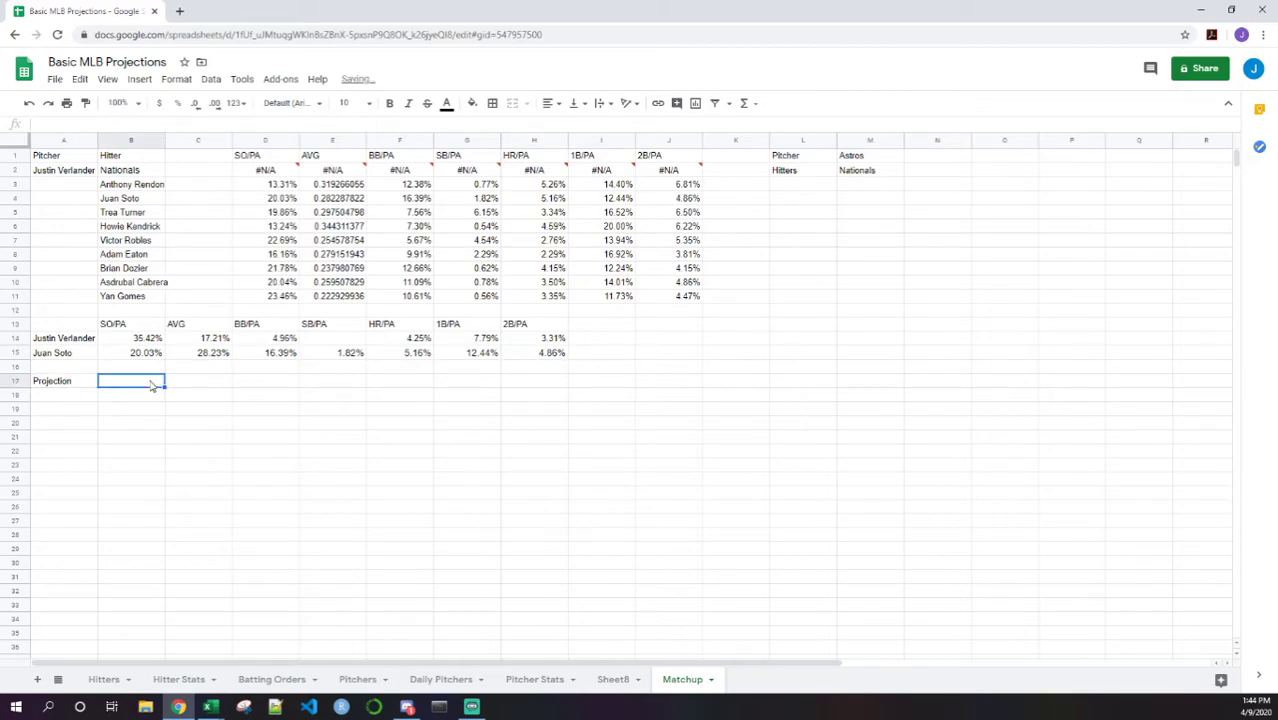
type("=average(")
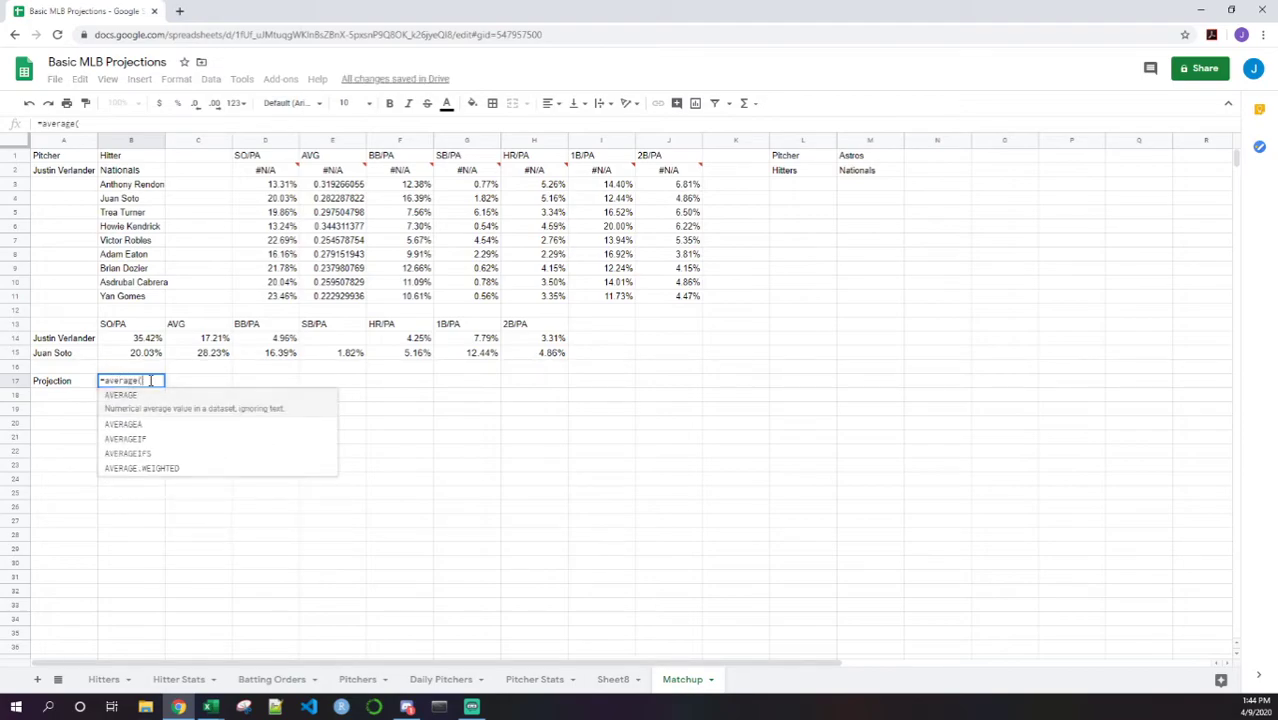
left_click_drag(147, 340, 150, 354)
key("Return")
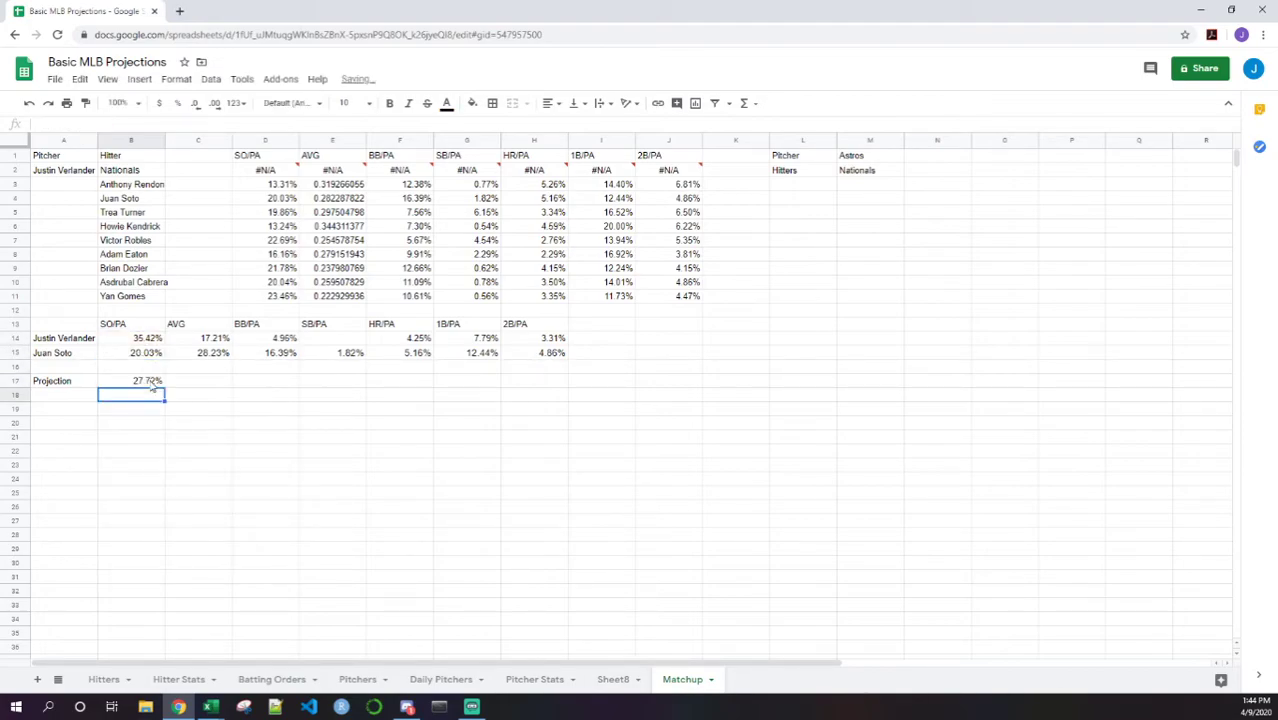
Step: Copy the B17 AVERAGE formula into C17 through H17 to project the remaining stats
key("Up")
key("ctrl+c")
key("Right")
key("ctrl+v")
key("Right")
key("ctrl+v")
key("Right")
key("ctrl+v")
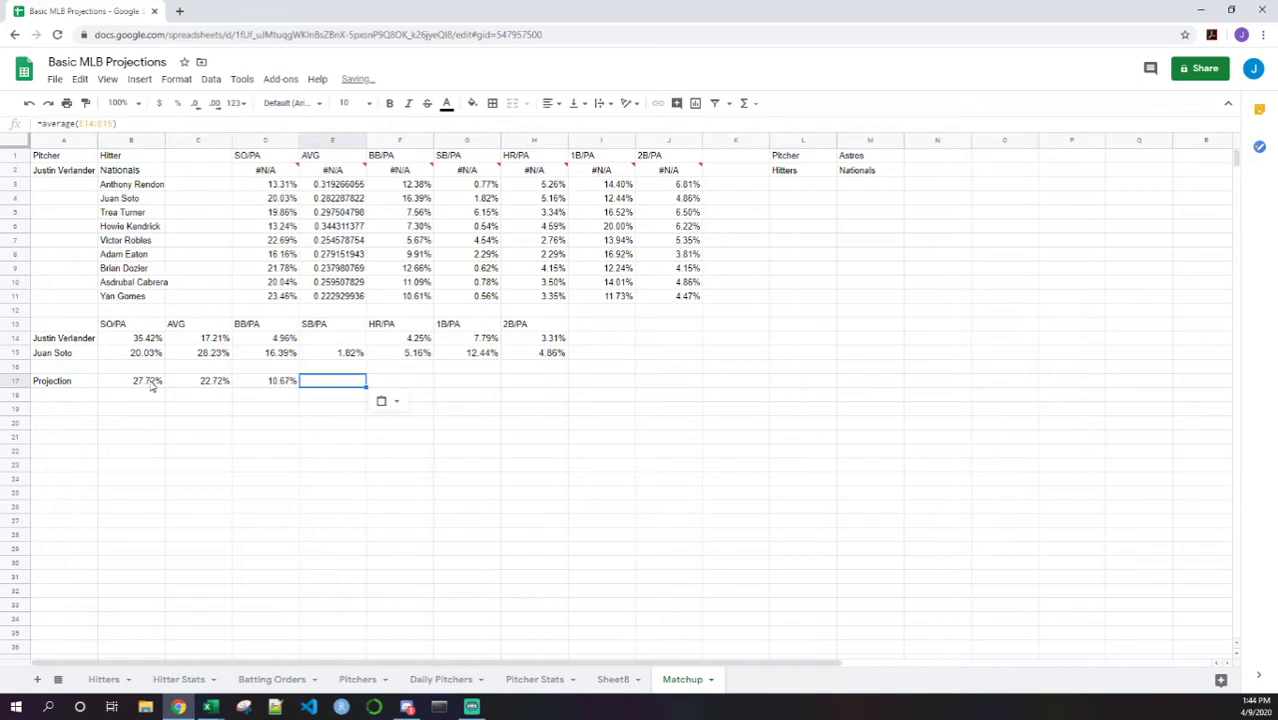
key("Right")
key("ctrl+v")
key("Right")
key("ctrl+v")
key("Right")
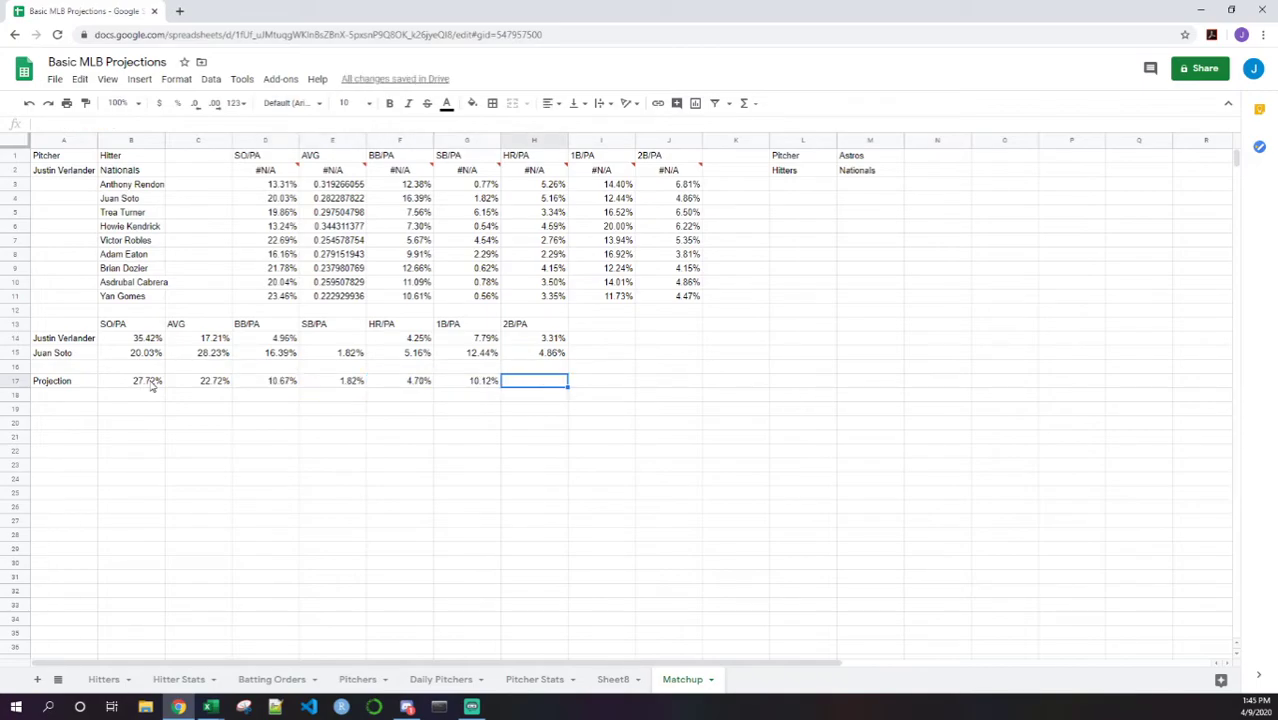
key("ctrl+v")
Step: Change the label in A17 to "Verlander Projection"
key("Left")
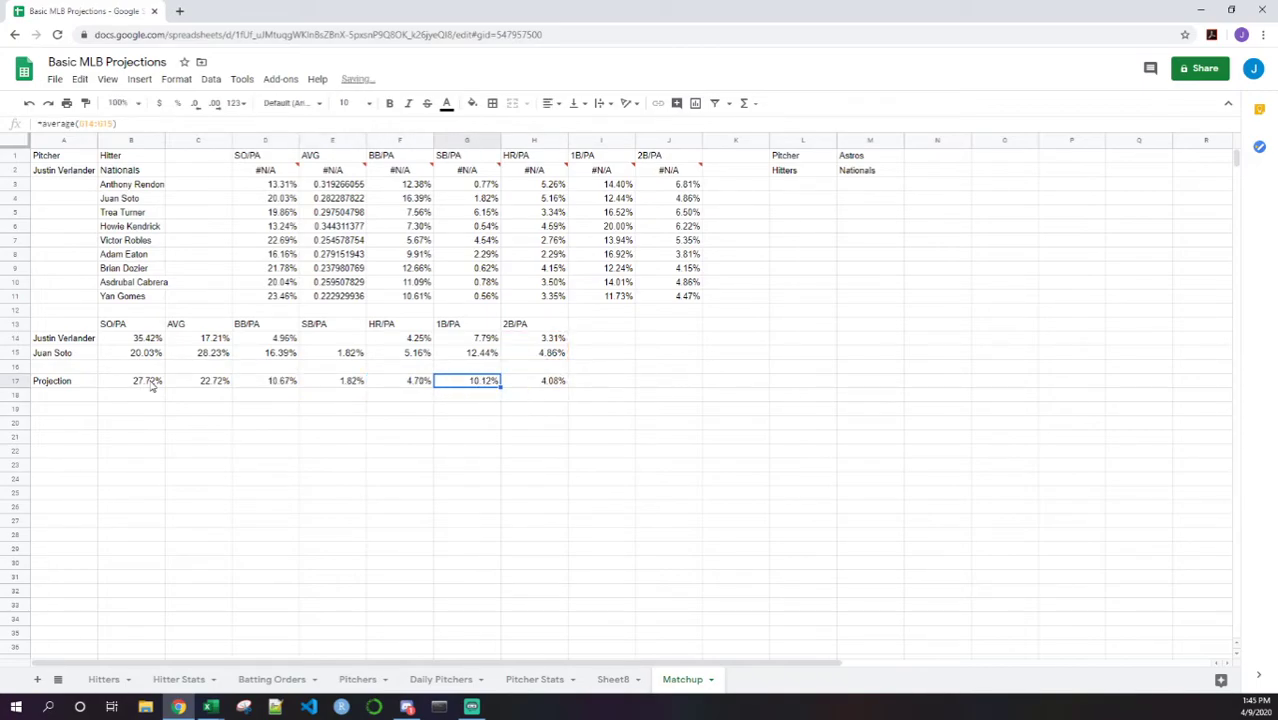
key("Left")
key("Left")
key("Left")
key("Left")
key("Left")
key("Left")
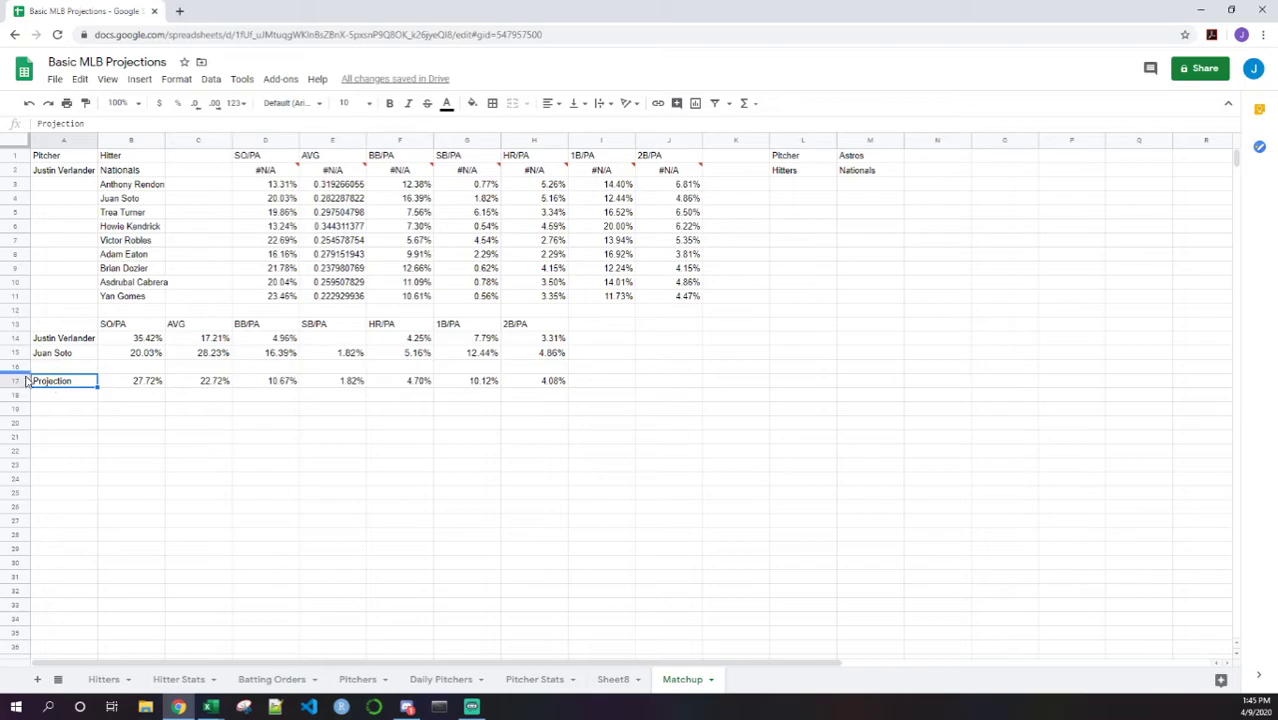
left_click(40, 124)
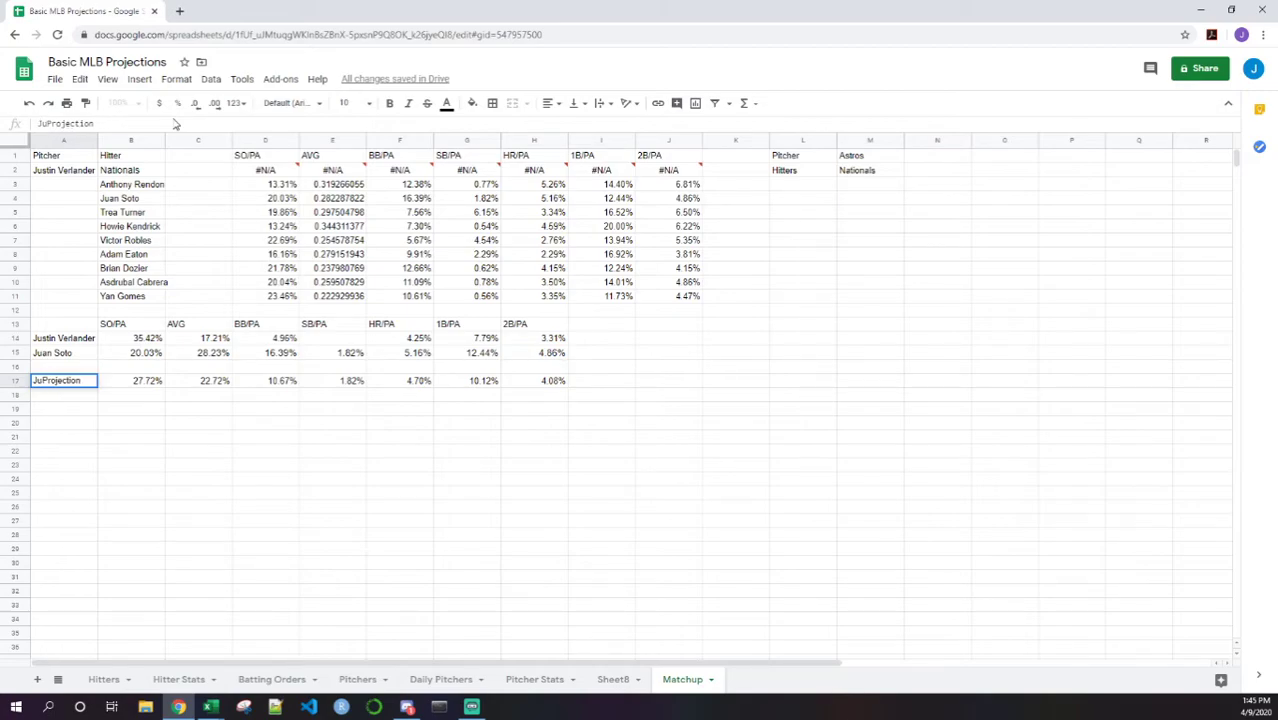
type("Verlander")
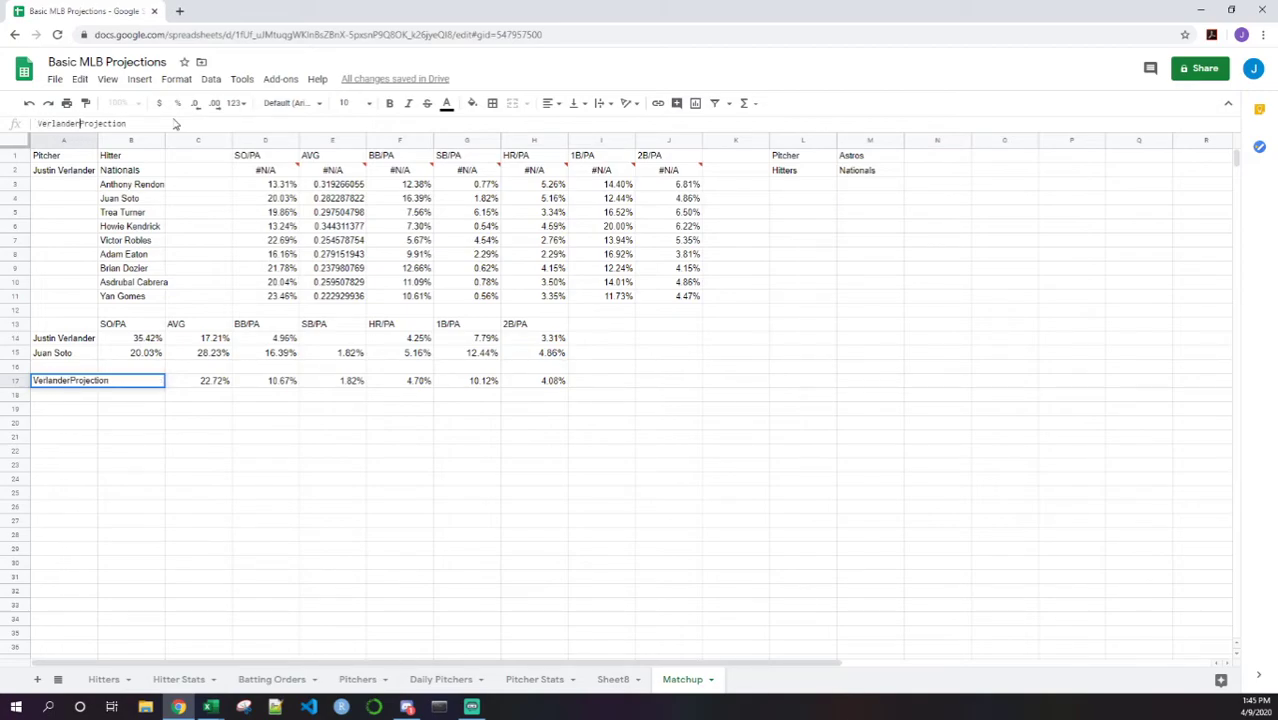
key("Return")
Step: Copy the A17 label into A18 and change it to "Soto Projection"
key("Up")
key("ctrl+c")
key("Down")
key("ctrl+v")
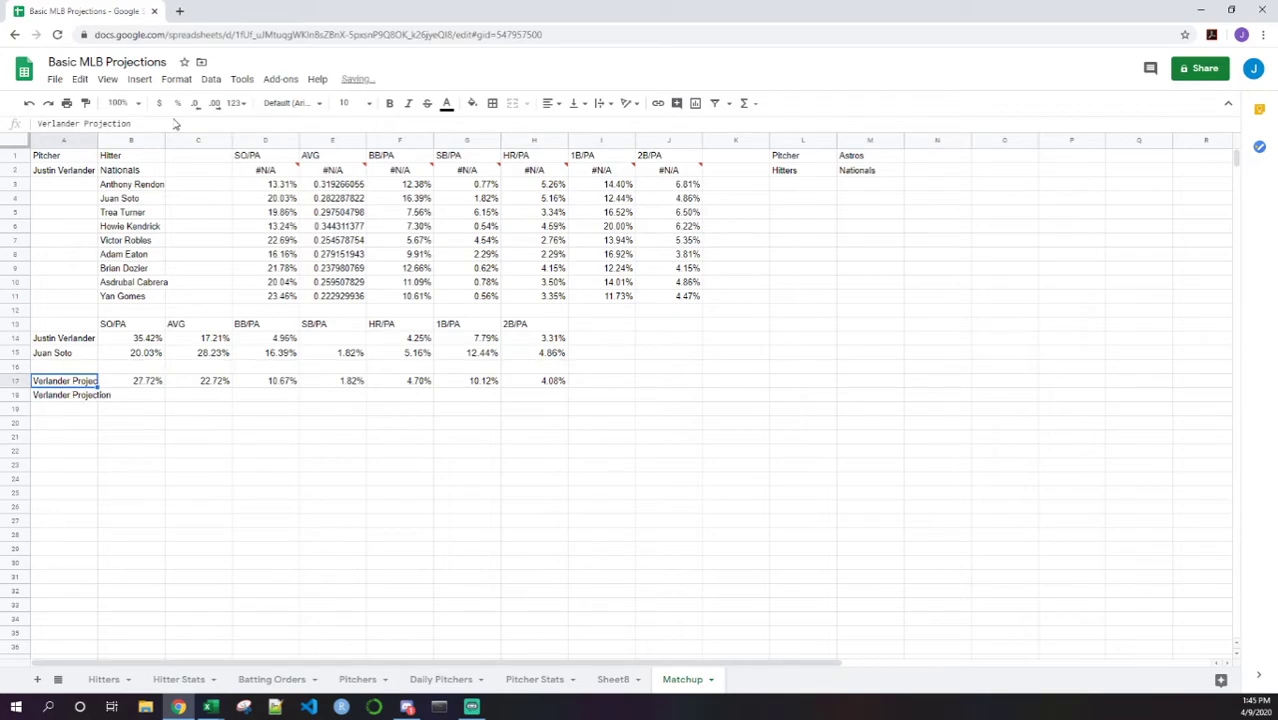
left_click_drag(81, 124, 16, 125)
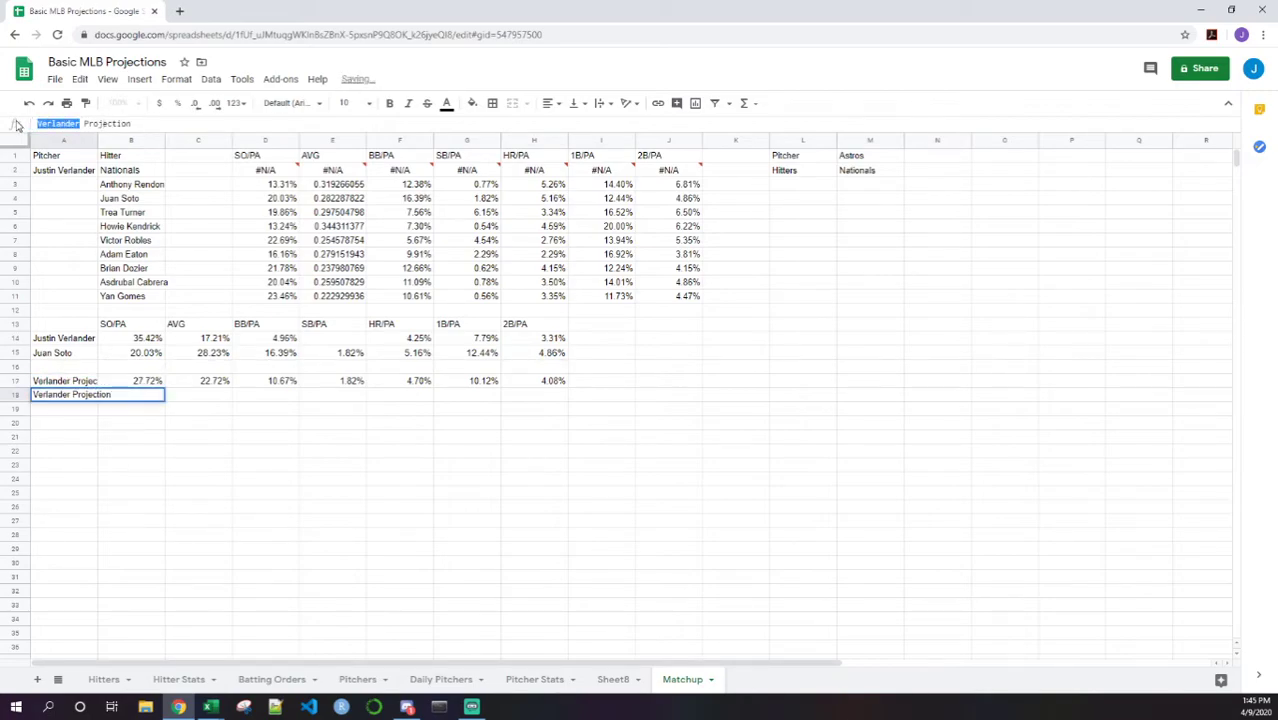
type("Soto")
key("Return")
key("Up")
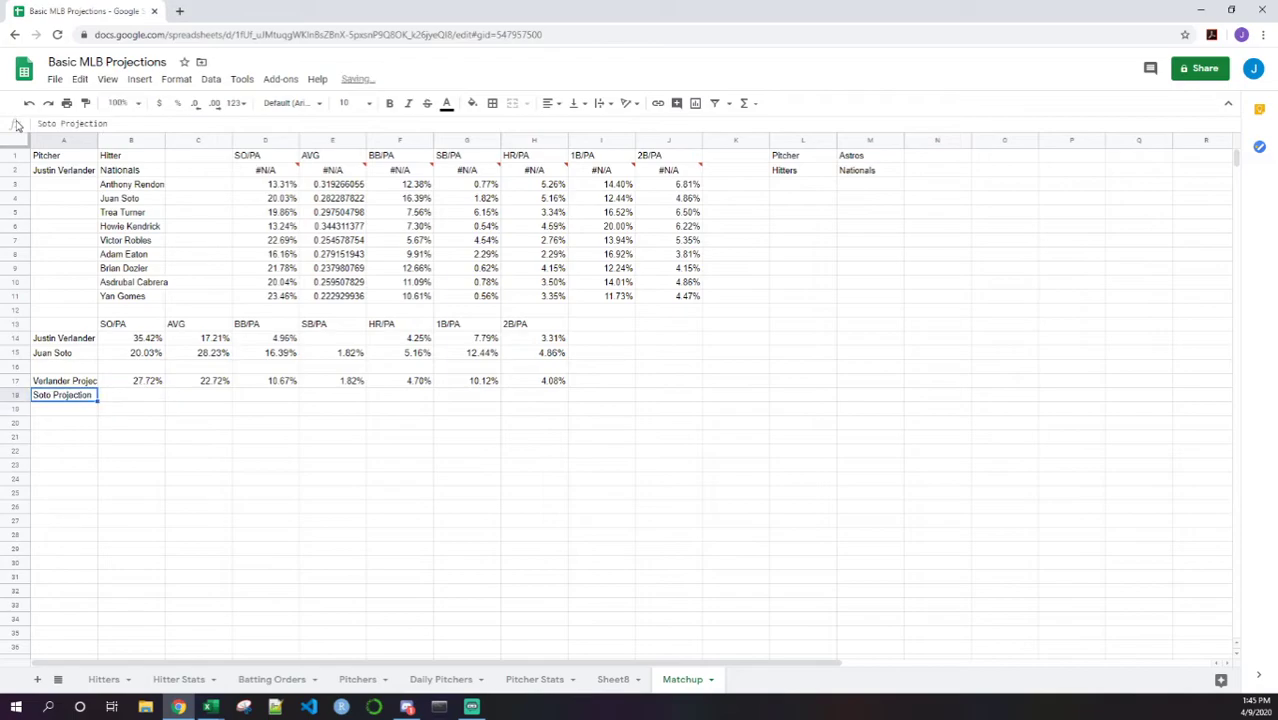
key("Up")
key("Right")
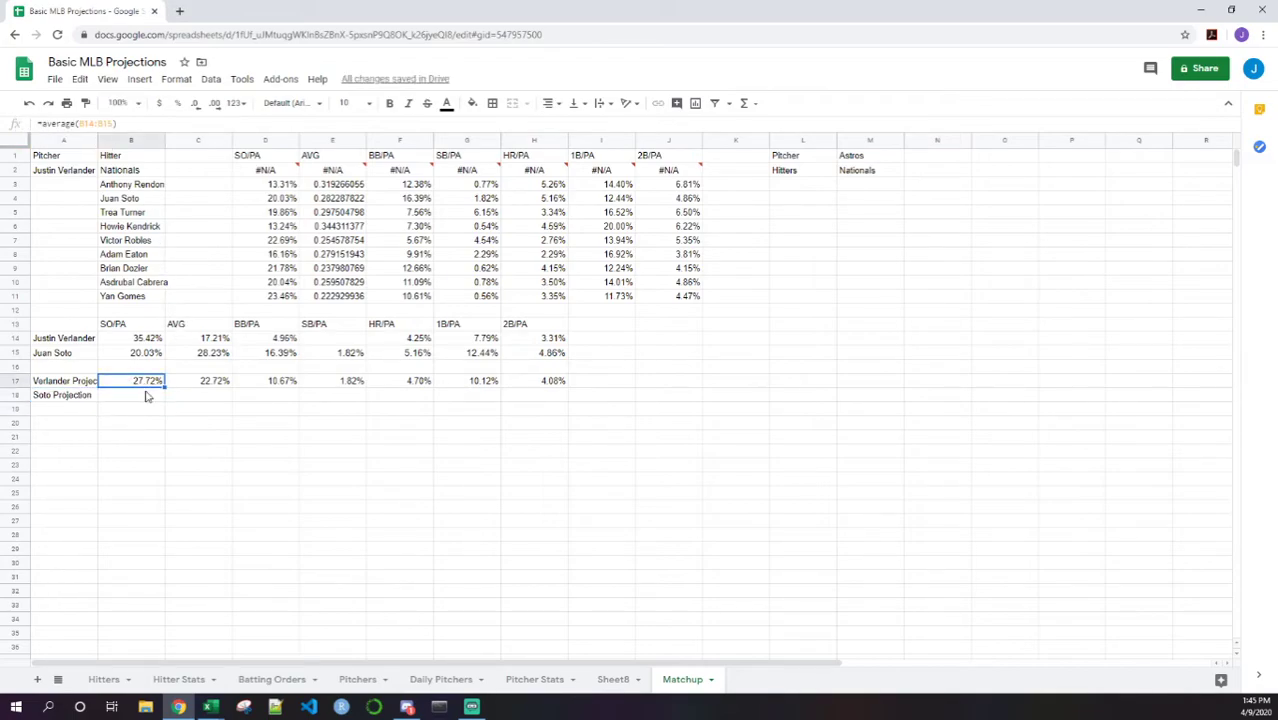
Step: Enter an AVERAGE formula over B14:B15 in B18 for the Soto SO/PA projection
left_click(146, 393)
type("=average(")
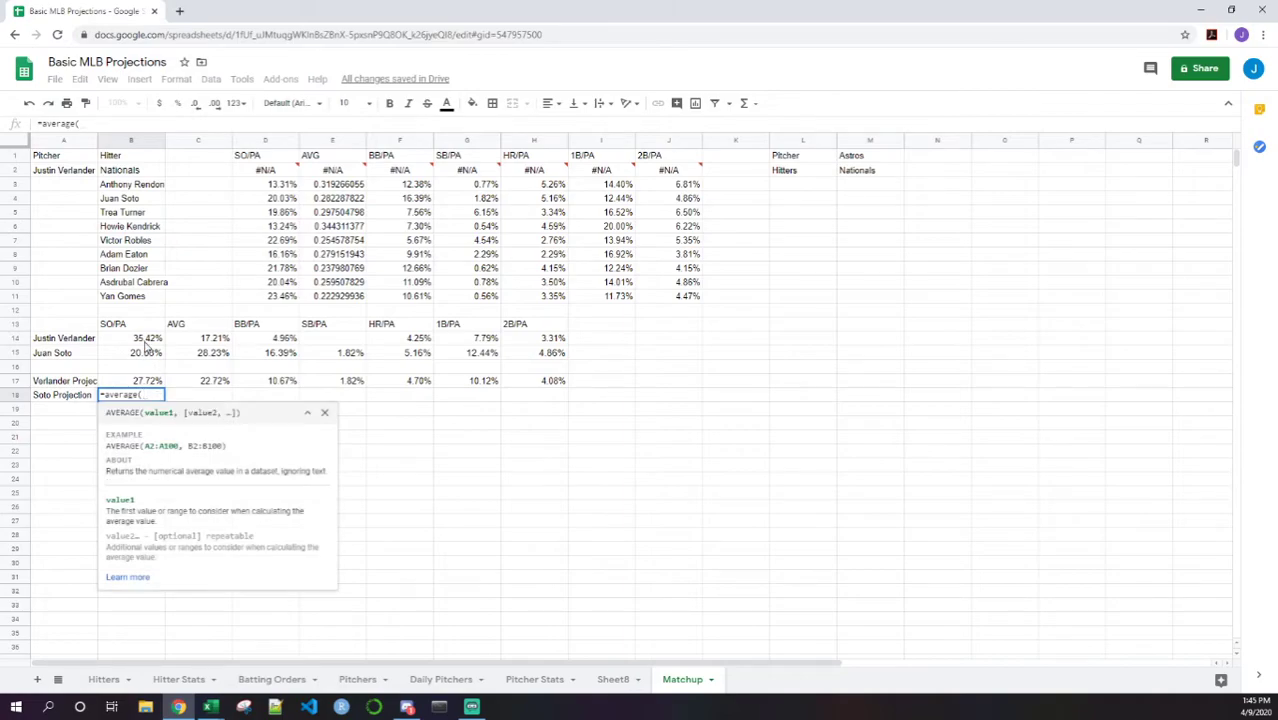
left_click_drag(146, 340, 146, 355)
type(")")
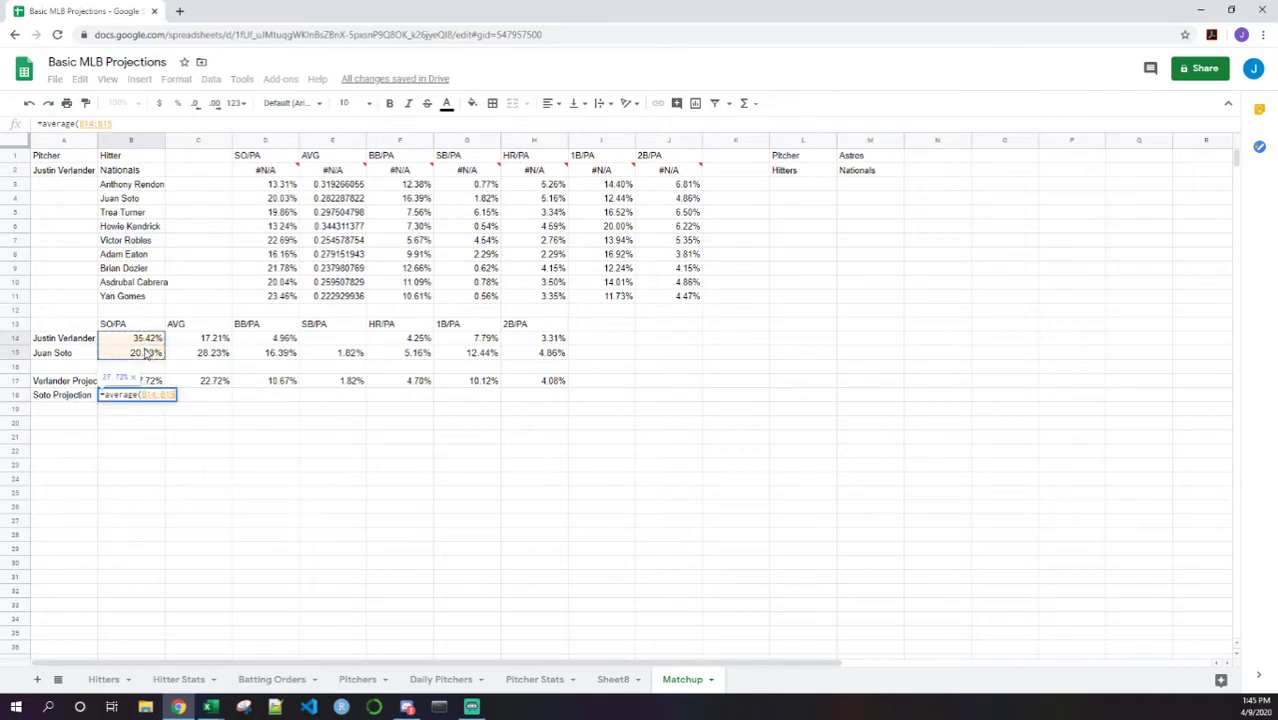
key("Return")
Step: Copy the B18 AVERAGE formula across through H18 to project Soto's remaining stats
key("Up")
key("shift+Right")
key("shift+Right")
key("shift+Right")
key("shift+Right")
key("shift+Right")
key("shift+Right")
key("shift+Right")
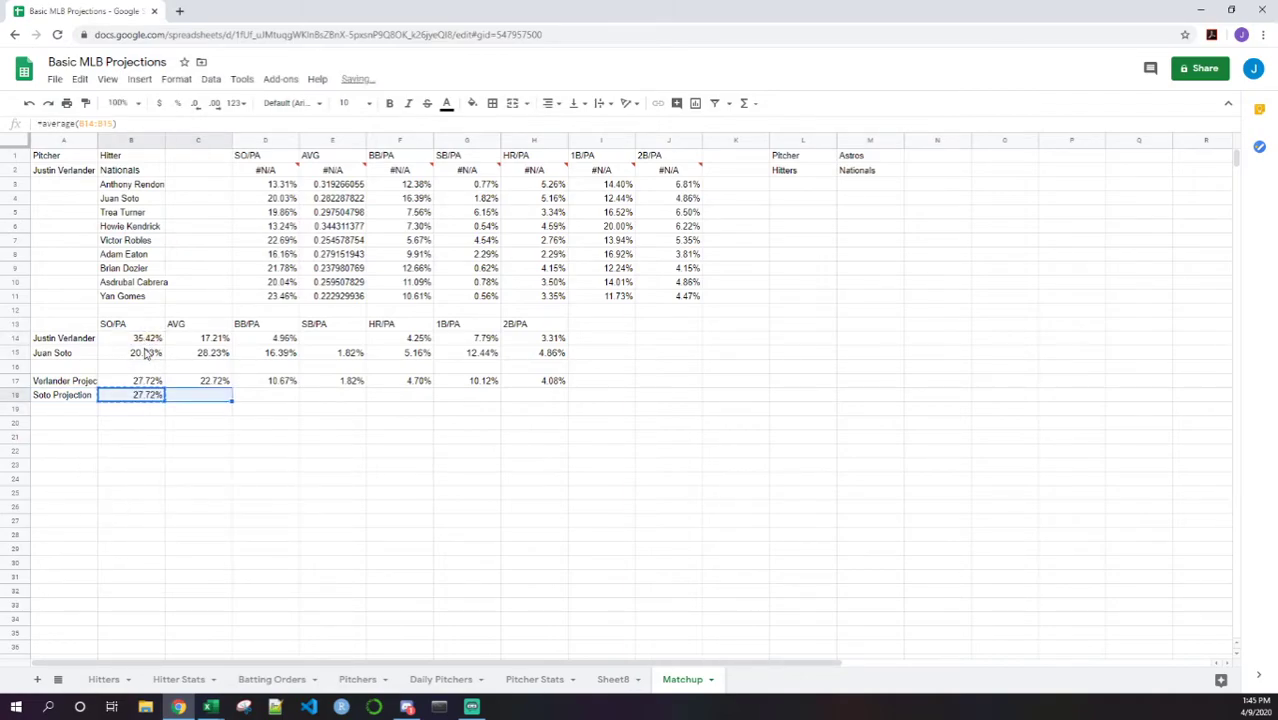
key("shift+Left")
key("ctrl+r")
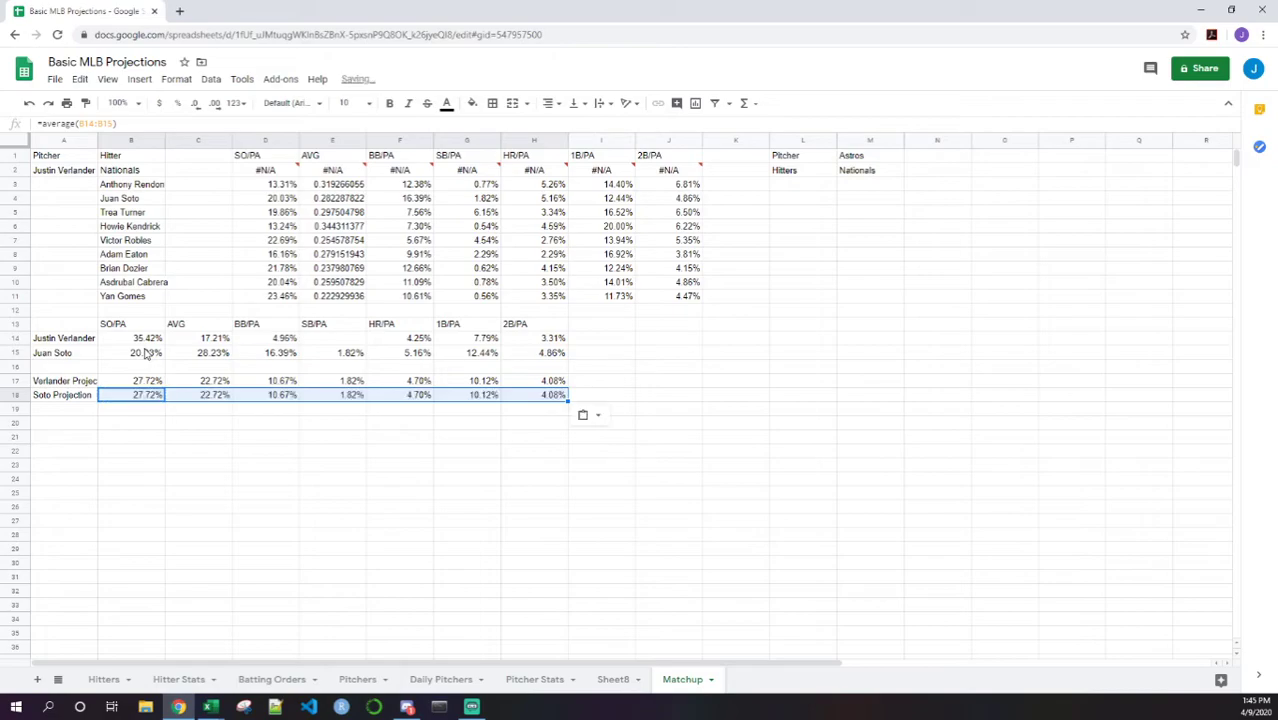
key("shift+Left")
key("shift+Left")
key("shift+Left")
key("shift+Left")
key("shift+Left")
key("shift+Left")
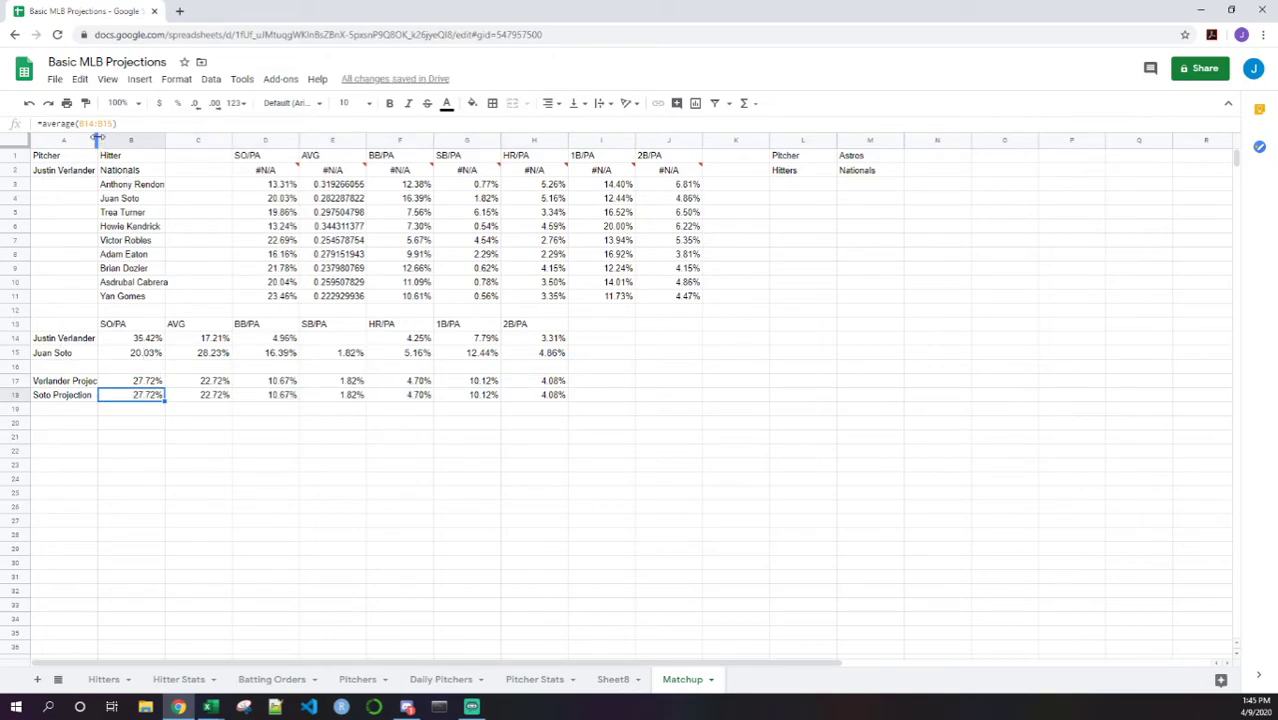
Step: Widen column A so that the full projection labels fit
left_click_drag(97, 138, 113, 138)
left_click(120, 340)
left_click(74, 326)
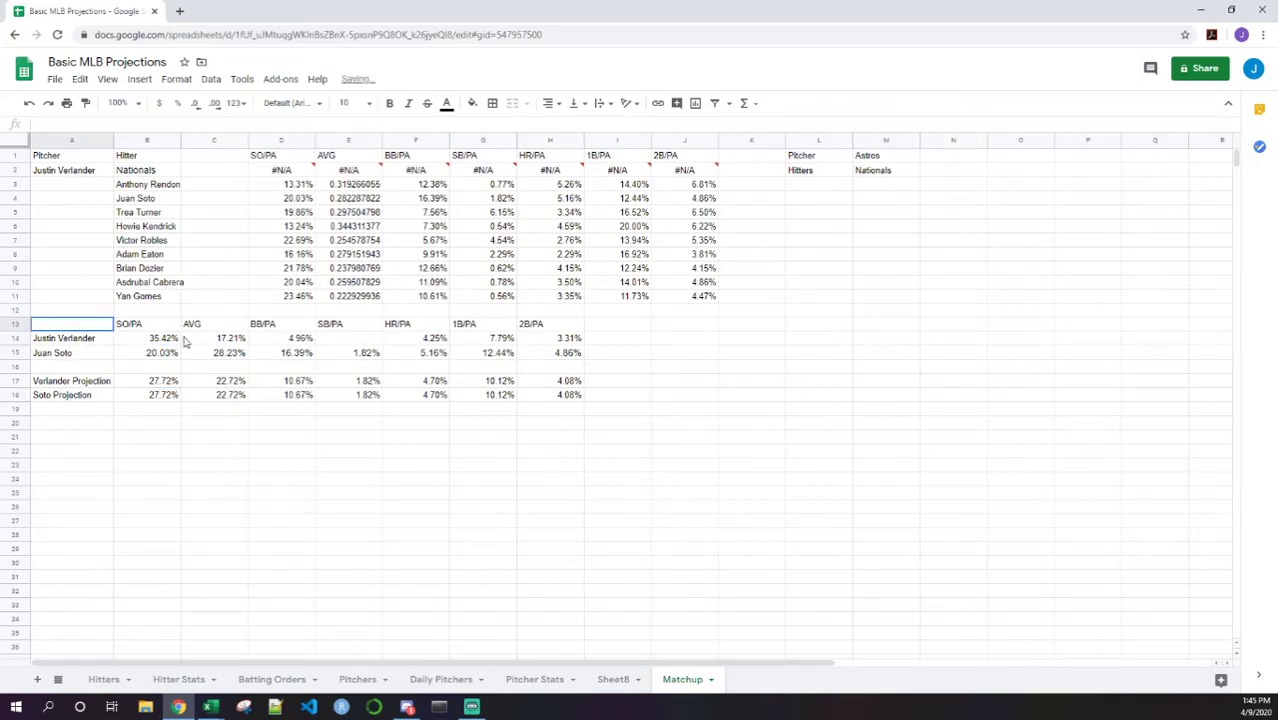
left_click_drag(184, 341, 570, 356)
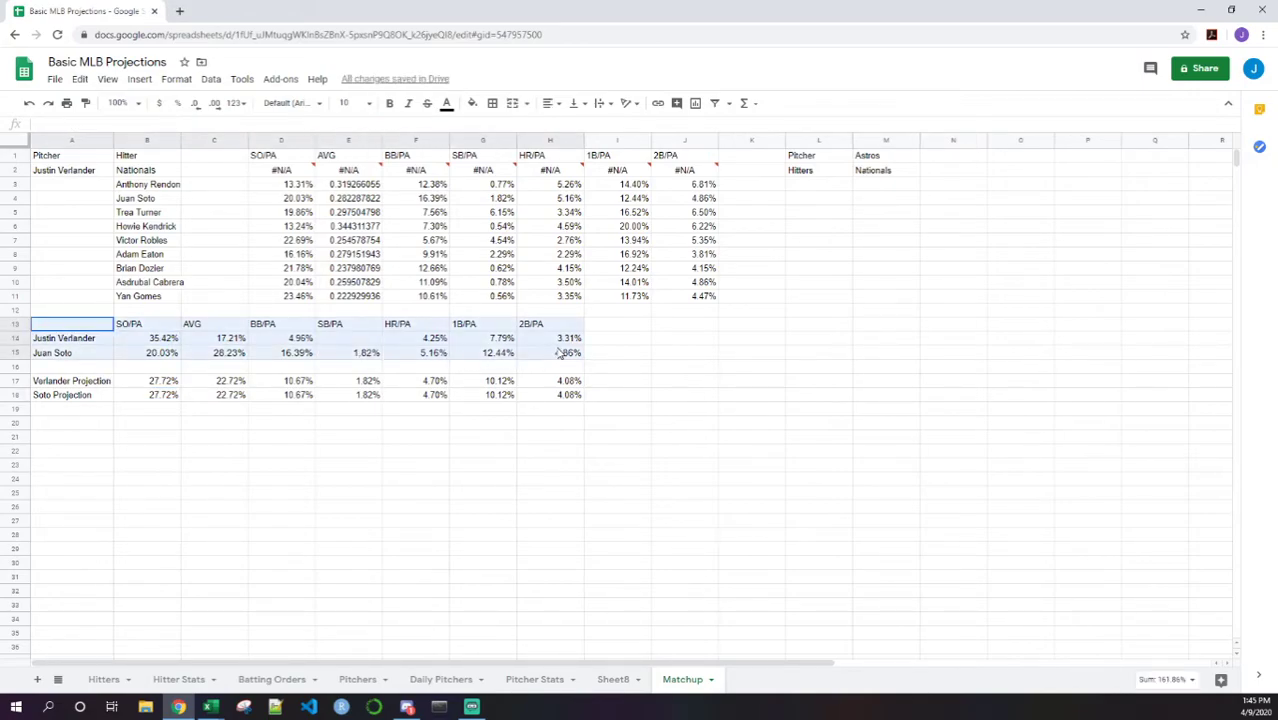
left_click(527, 103)
Step: Apply all borders to the projection rows A17:H18
left_click(77, 385)
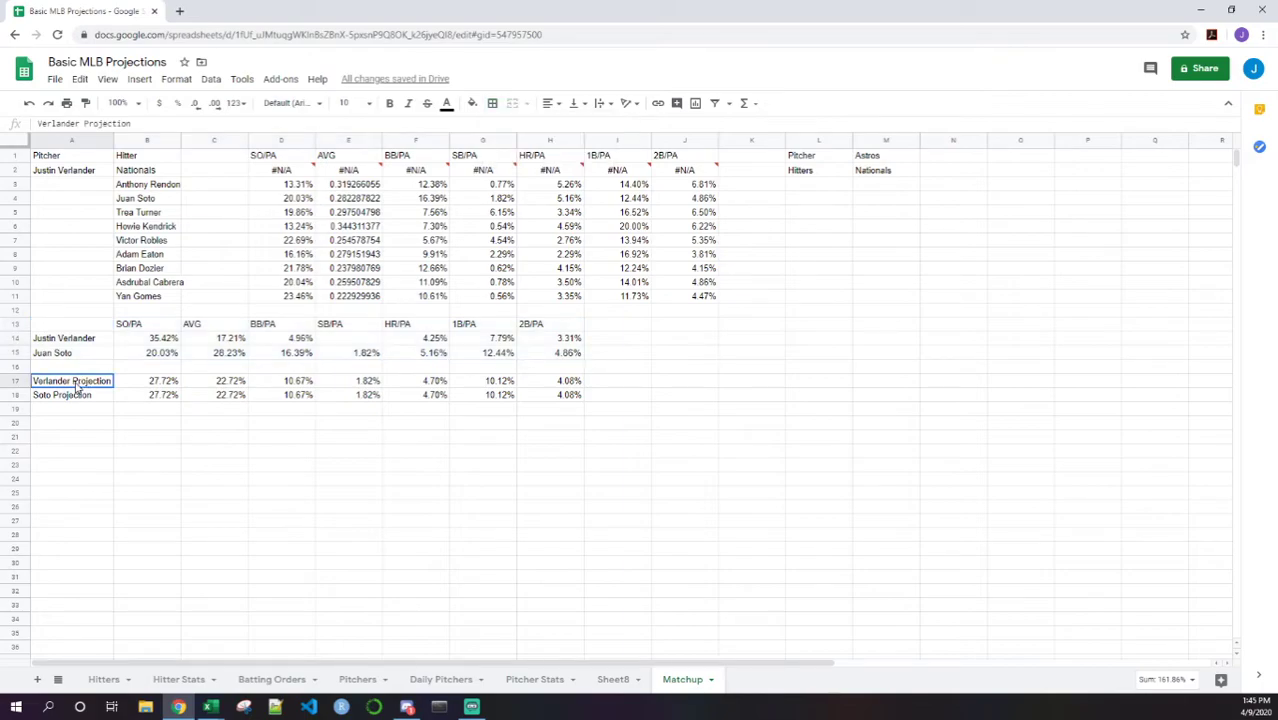
left_click_drag(77, 387, 551, 399)
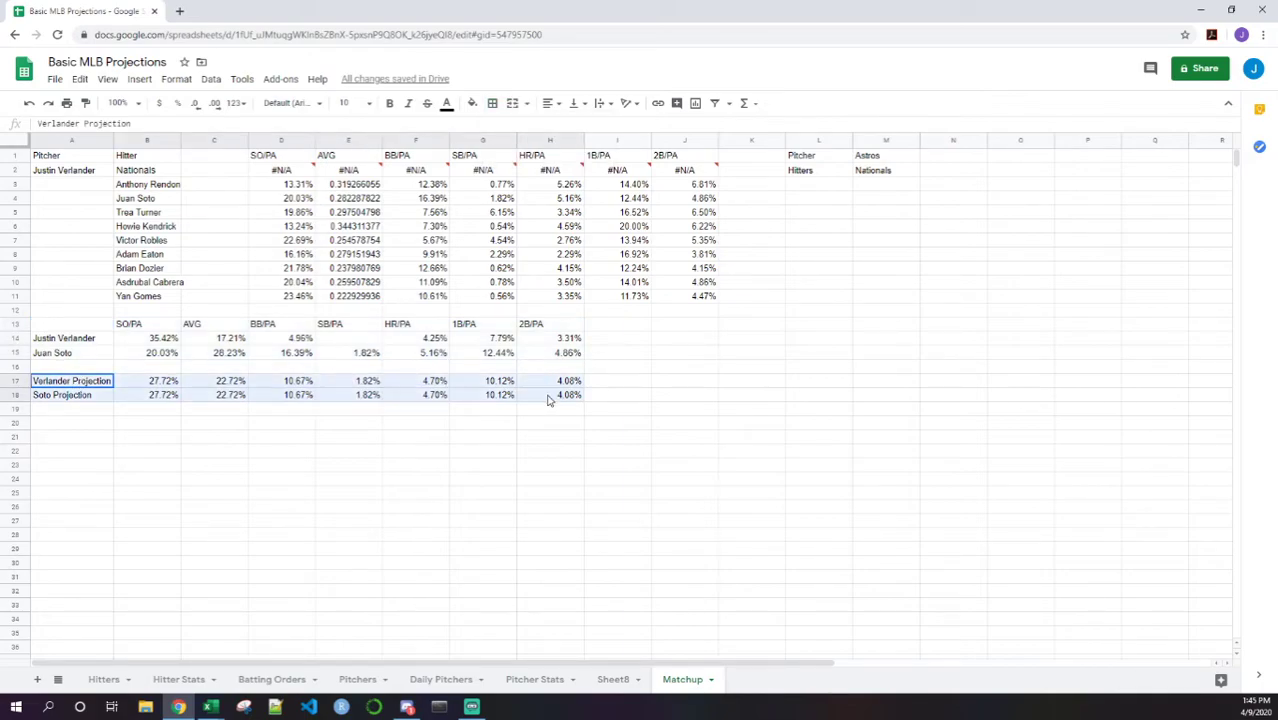
left_click(492, 103)
left_click(490, 127)
Step: Apply all borders to the player stat rows A14:H15 and to the stat headers B13:H13
left_click(73, 339)
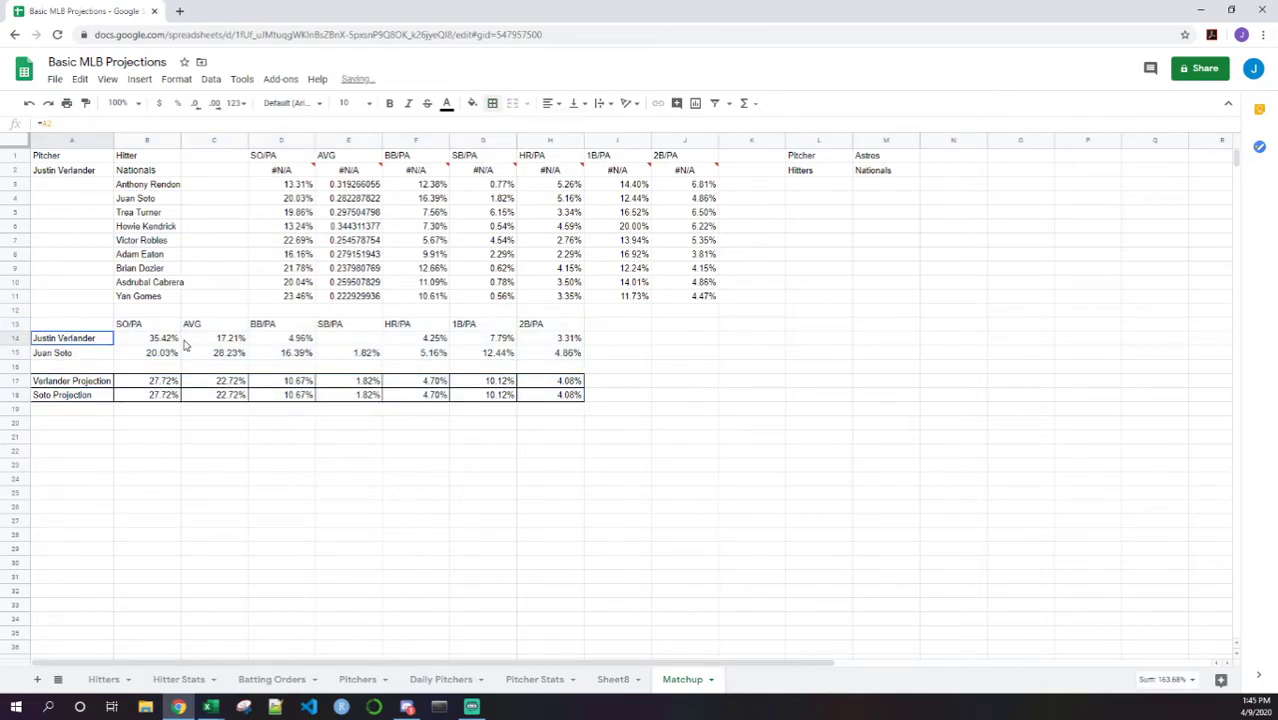
left_click_drag(184, 344, 551, 355)
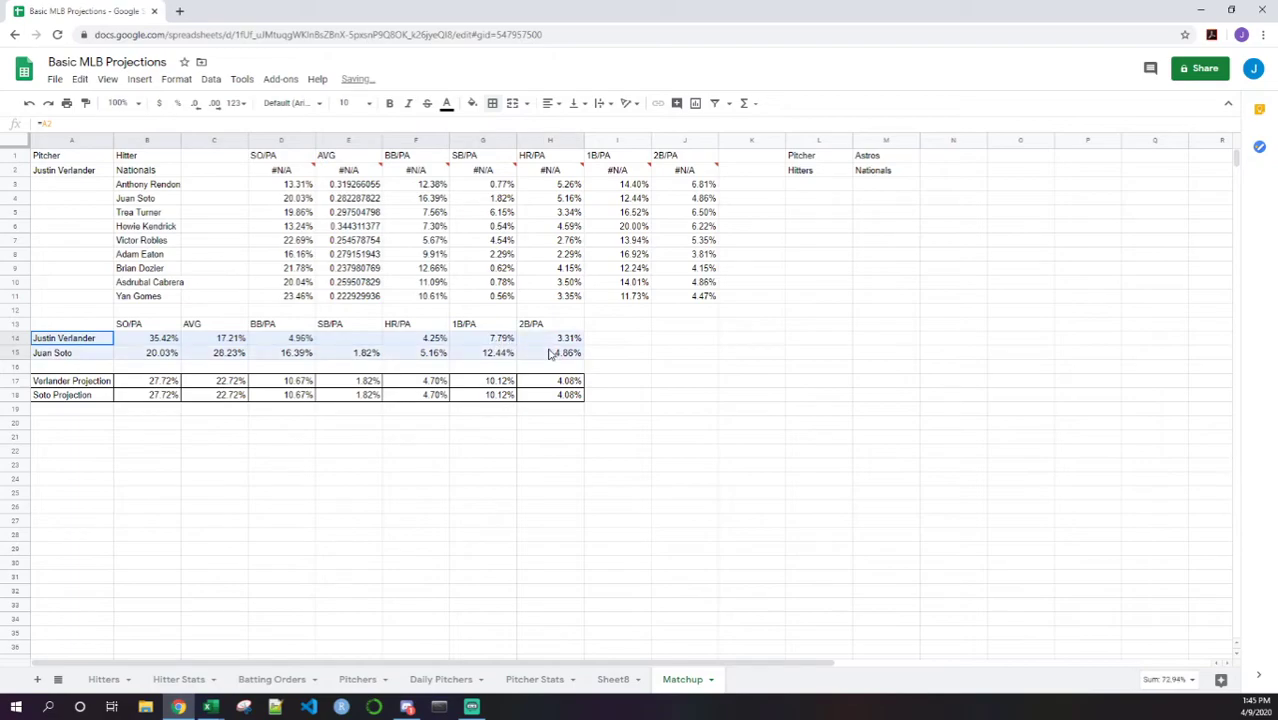
left_click(492, 105)
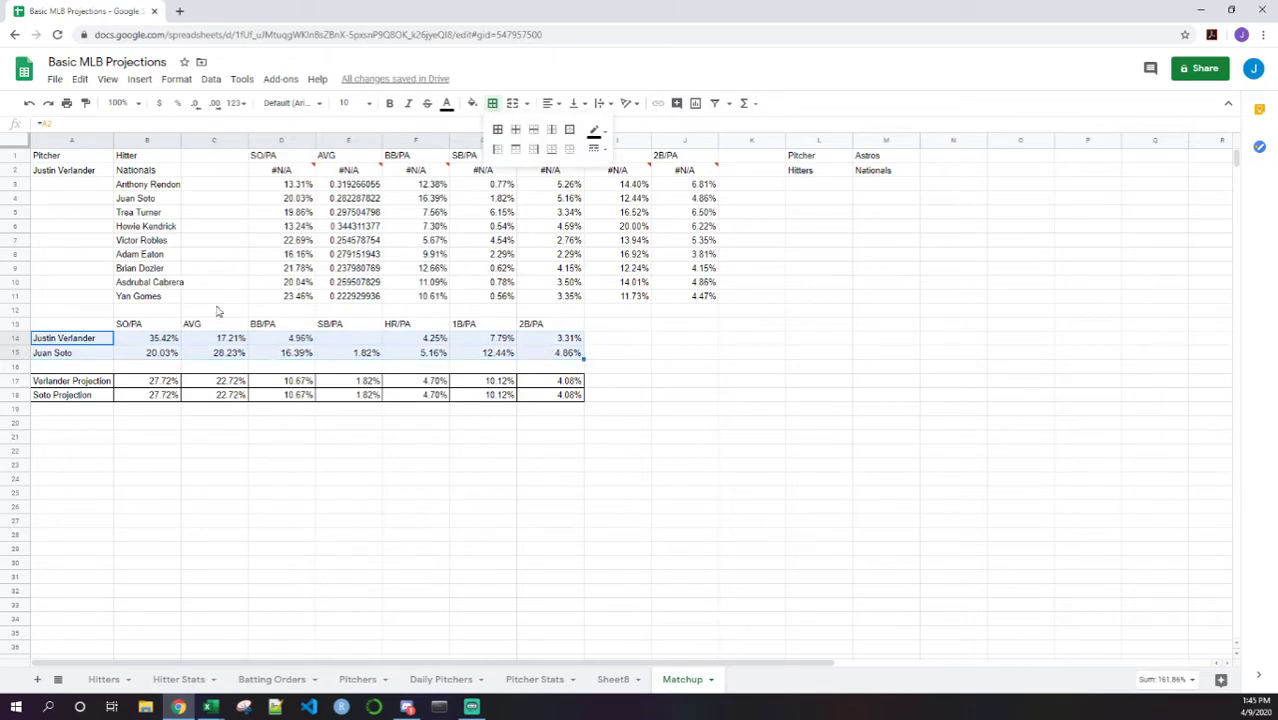
left_click(496, 131)
left_click_drag(163, 326, 530, 330)
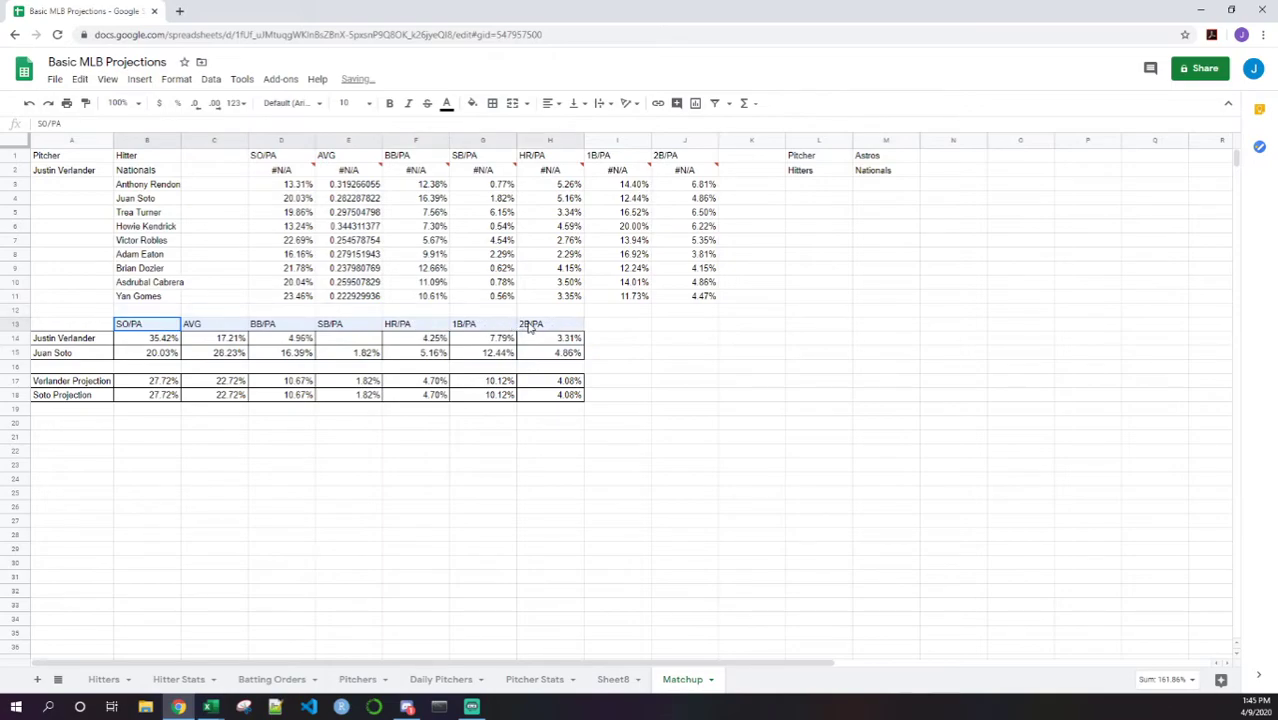
left_click(492, 103)
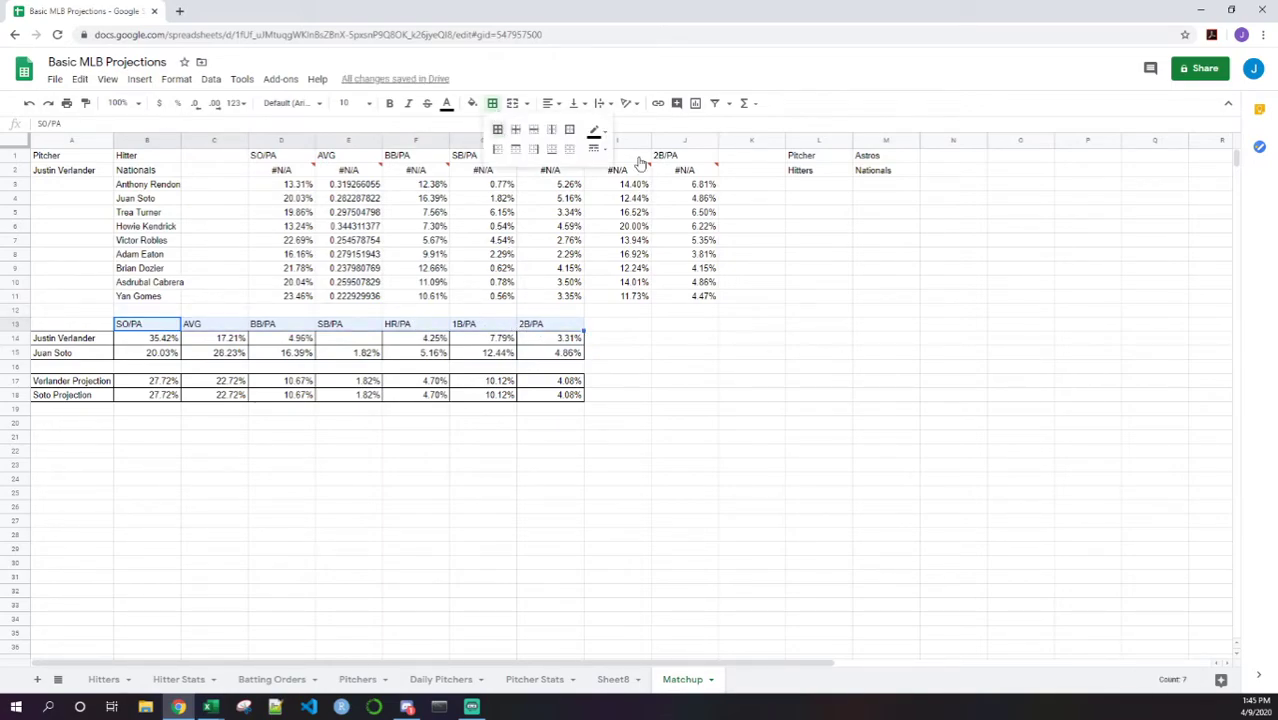
left_click(497, 129)
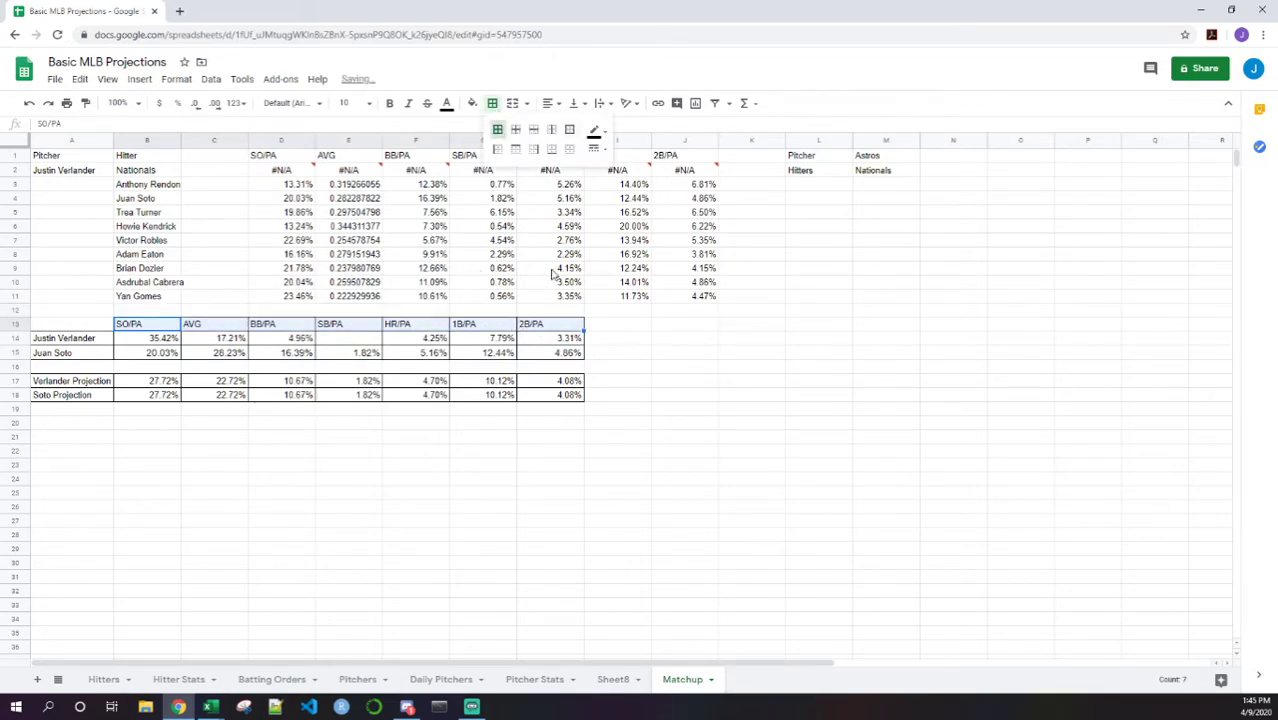
left_click(92, 342)
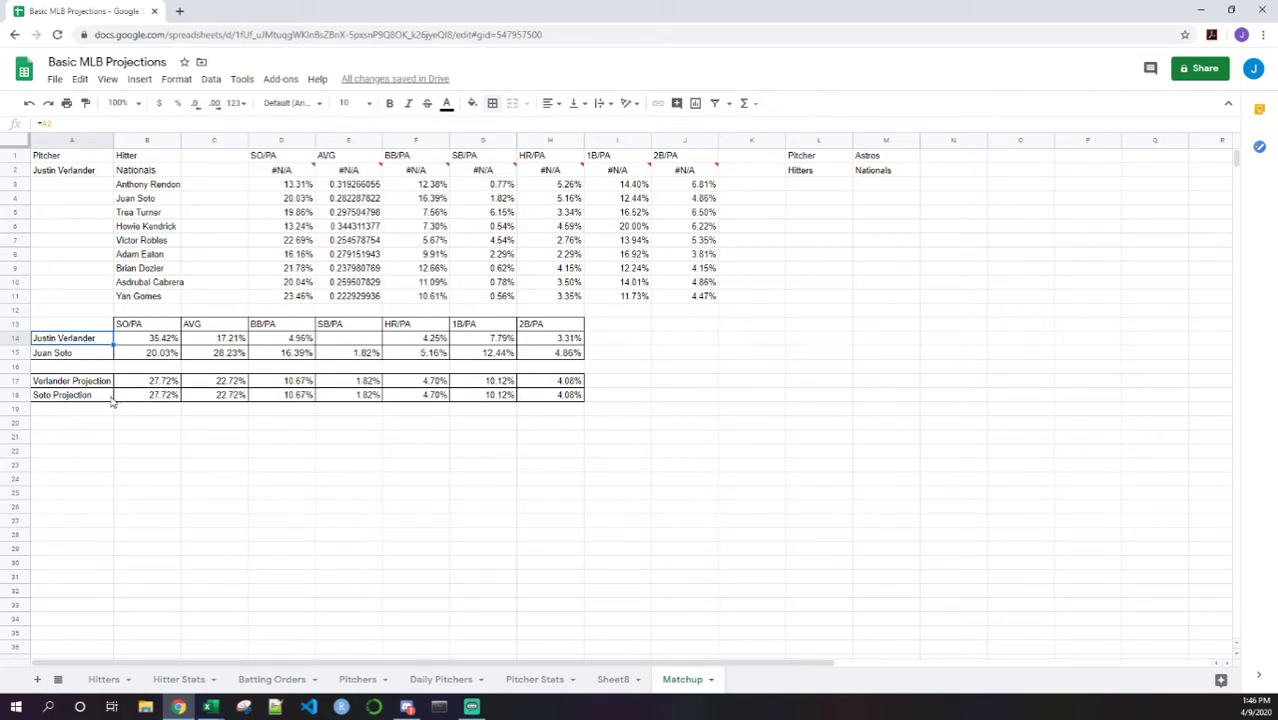
left_click(168, 397)
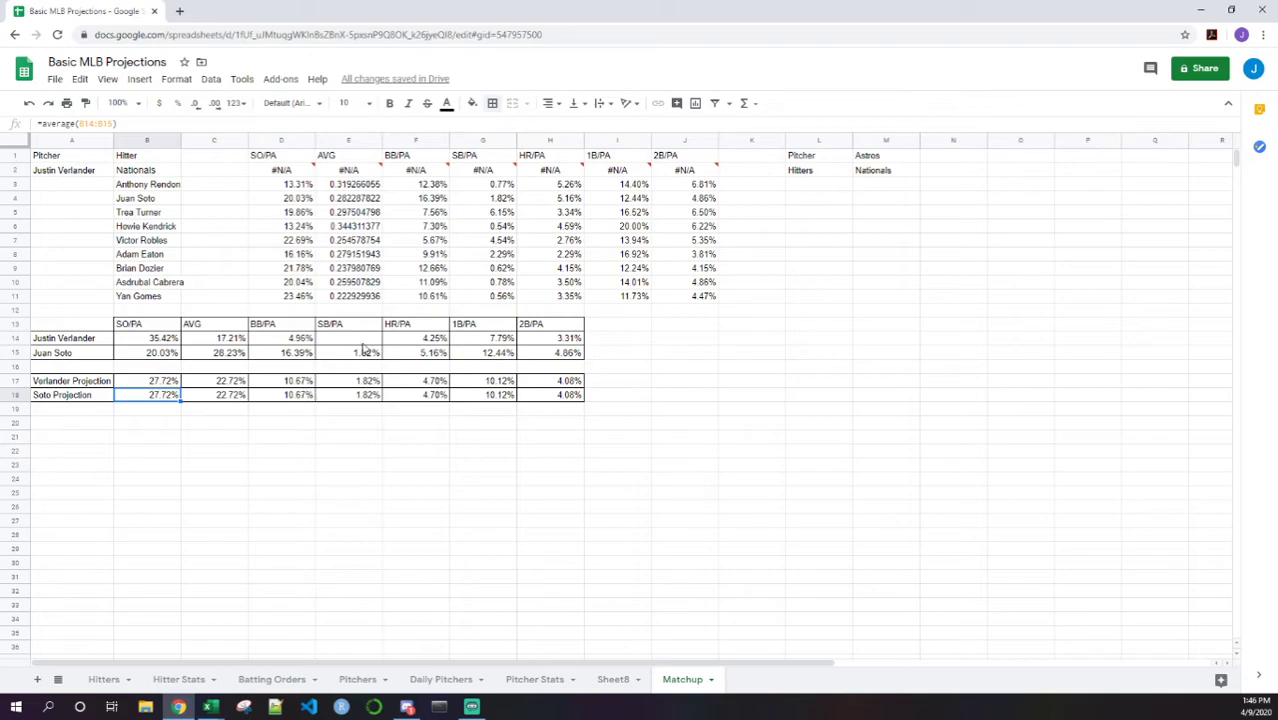
left_click_drag(362, 344, 362, 396)
right_click(362, 396)
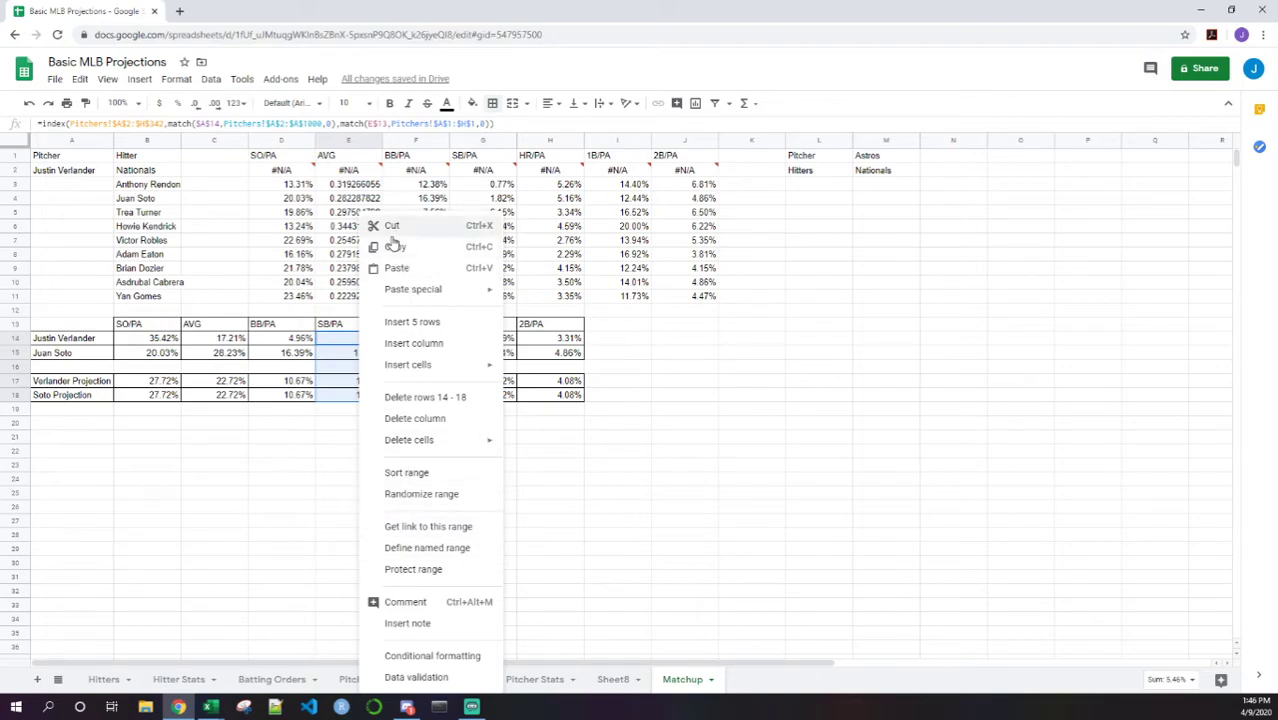
left_click(272, 368)
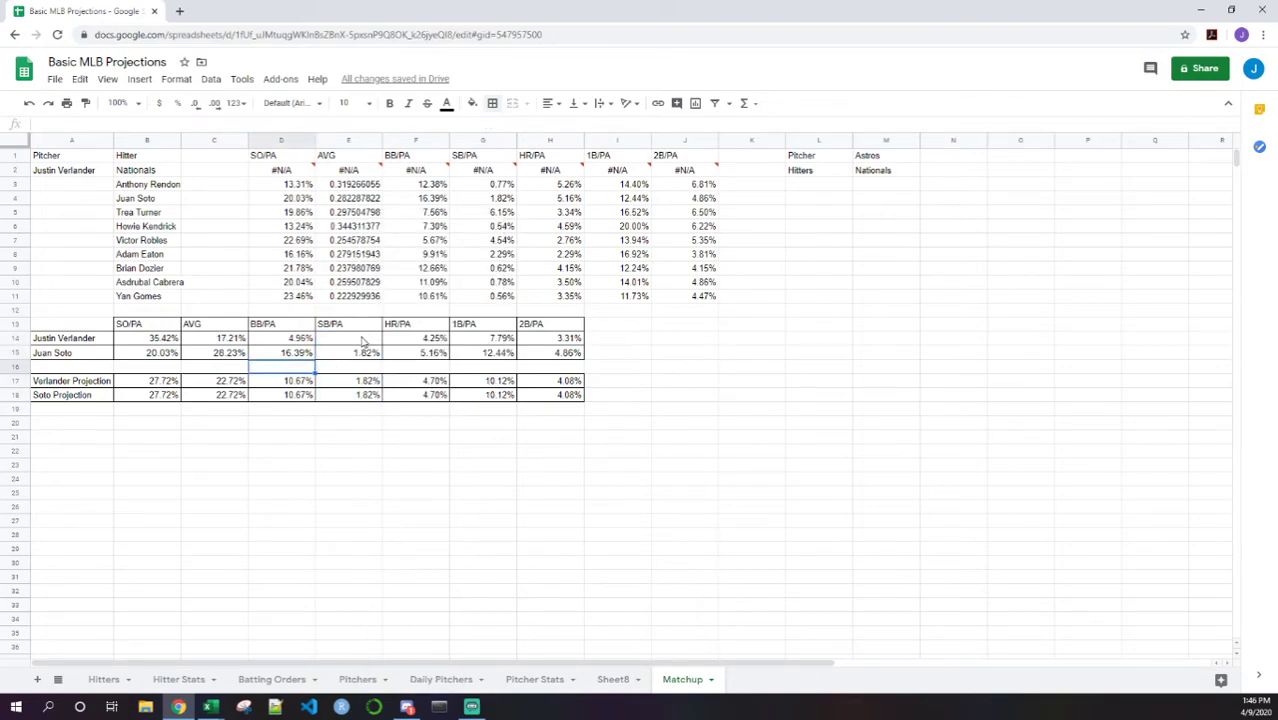
Step: Clear the SB/PA cells for Juan Soto and both projections (E15, E17 and E18)
key("Up")
key("Right")
key("Delete")
key("Down")
key("Down")
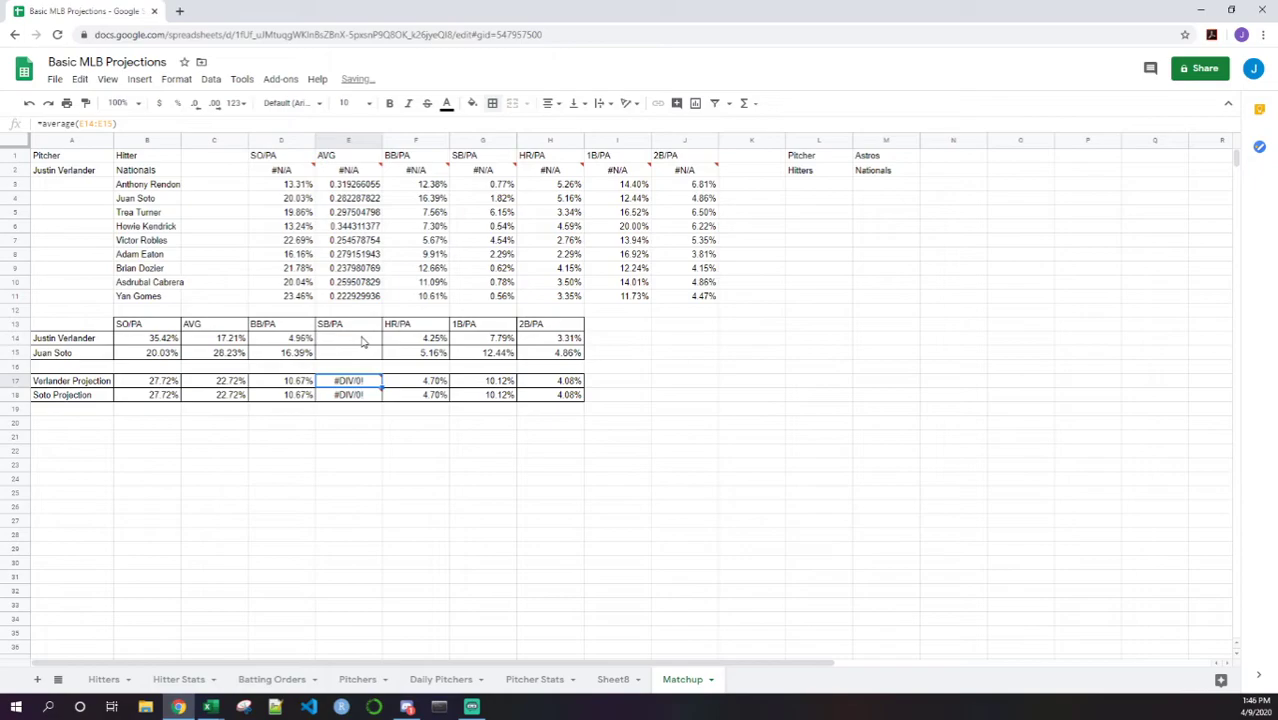
key("Delete")
key("Down")
key("Delete")
key("Down")
key("Up")
Step: Examine the SO/PA projection formulas in B17:B18 and the lookup formulas in B14:B15 that feed them
key("Left")
key("Left")
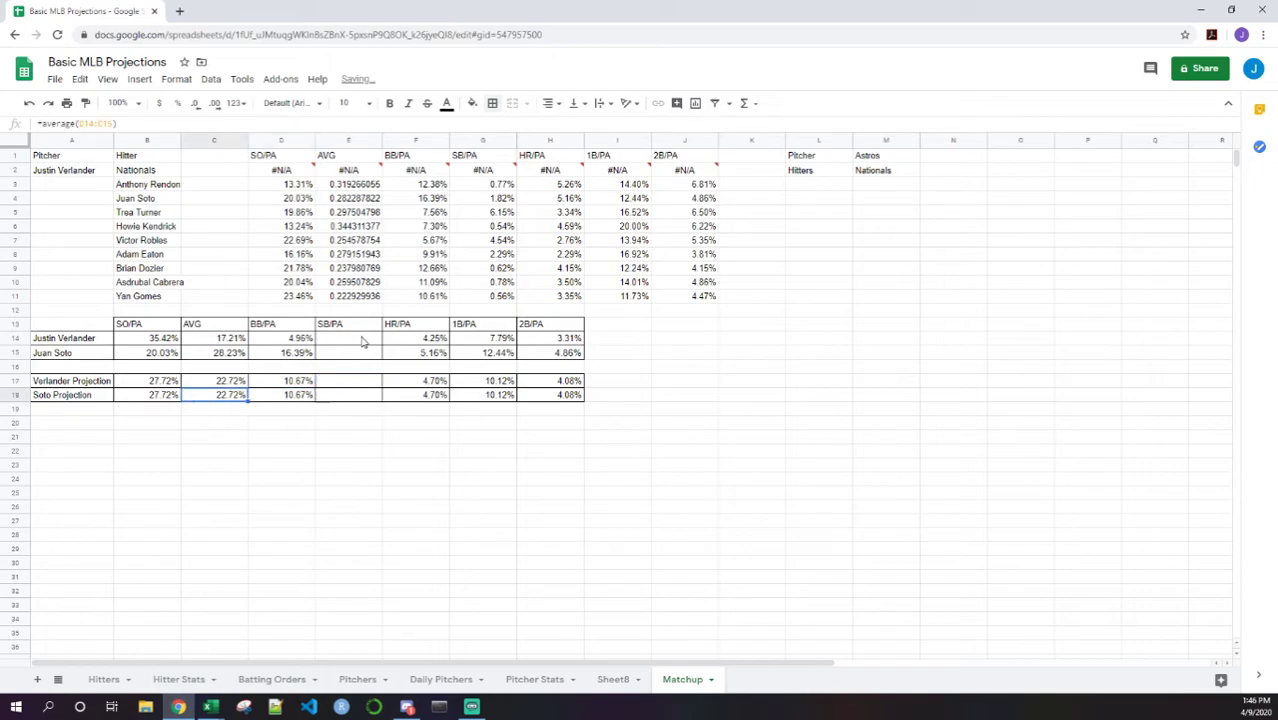
key("Left")
key("Left")
key("Up")
key("Right")
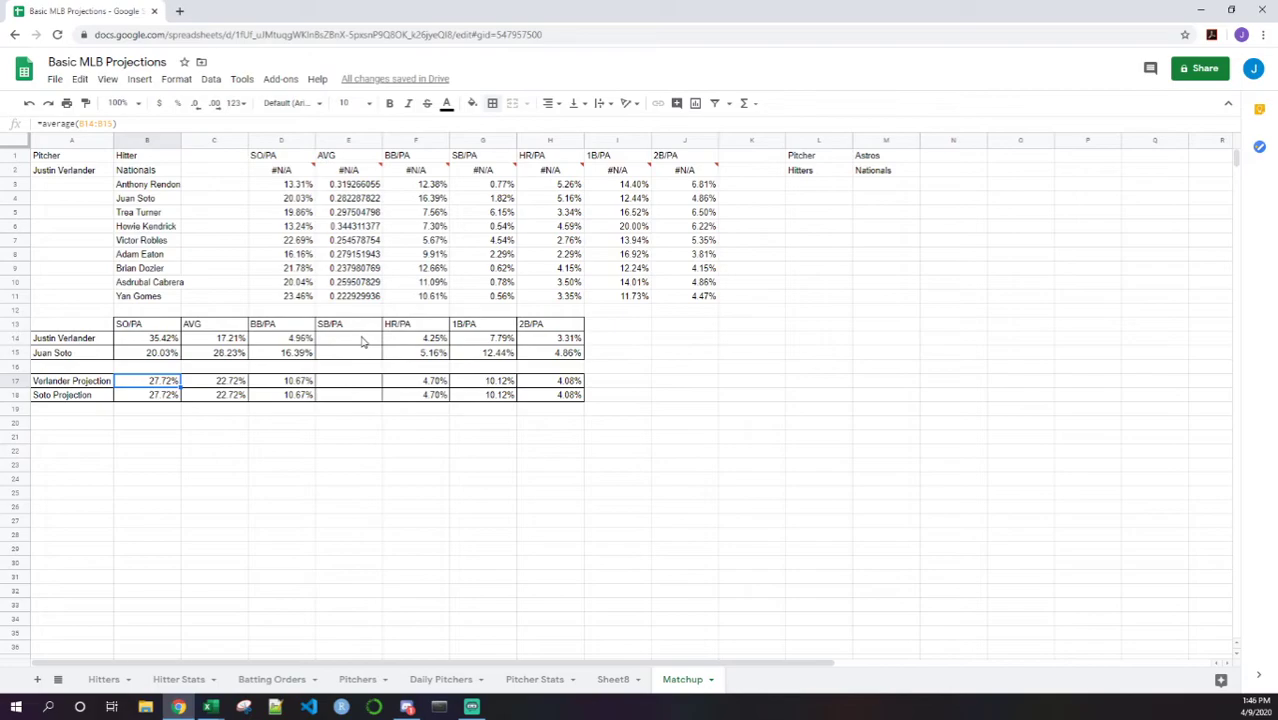
key("Down")
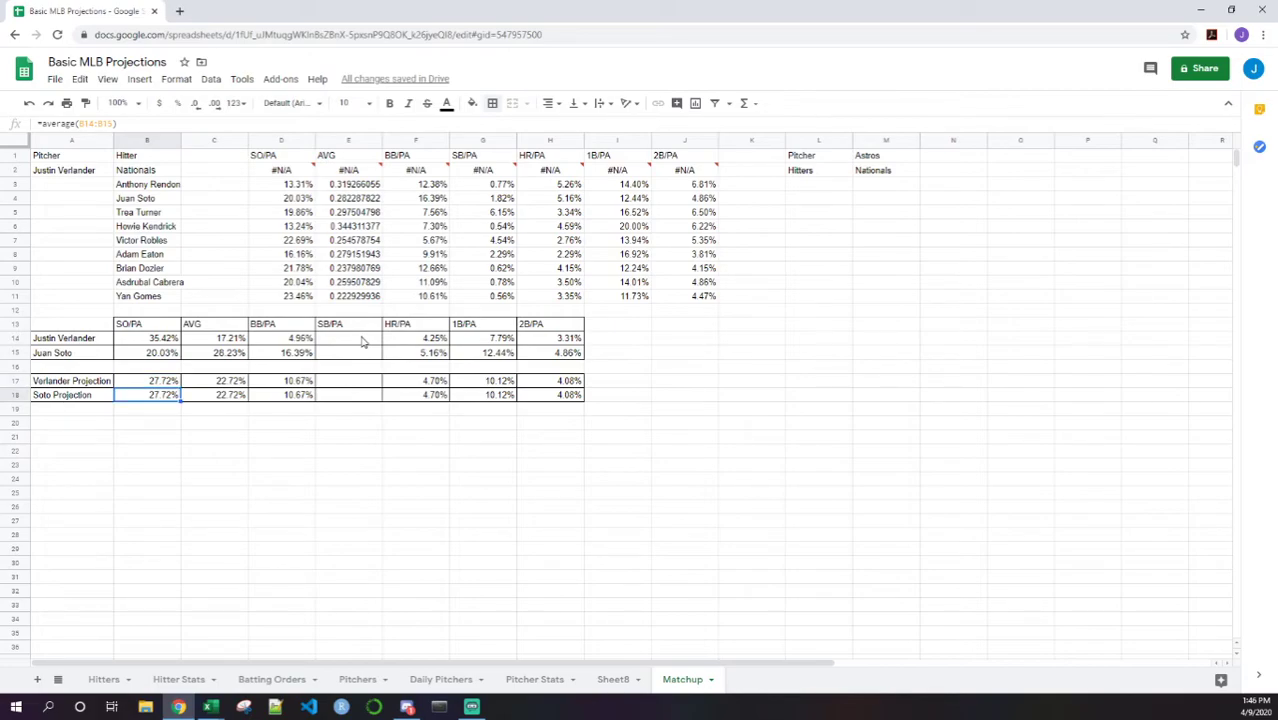
key("Up")
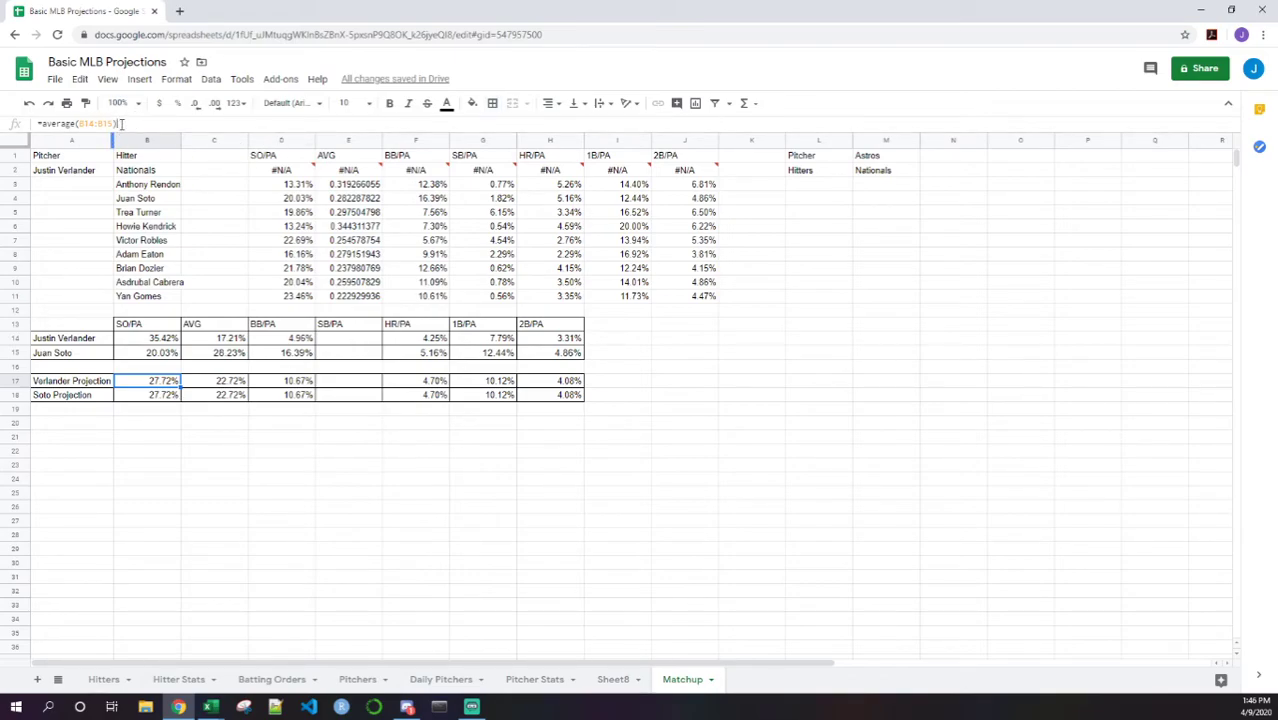
left_click(121, 123)
key("Return")
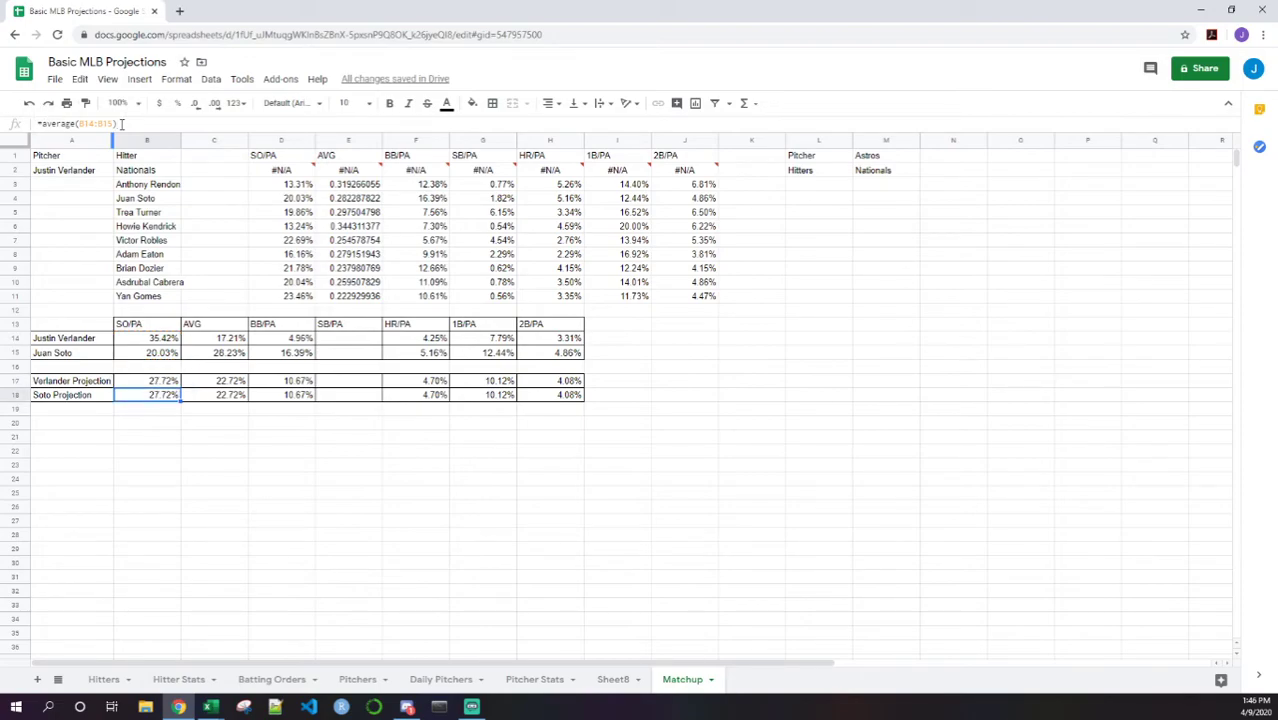
key("Up")
key("Up")
key("Up")
key("Up")
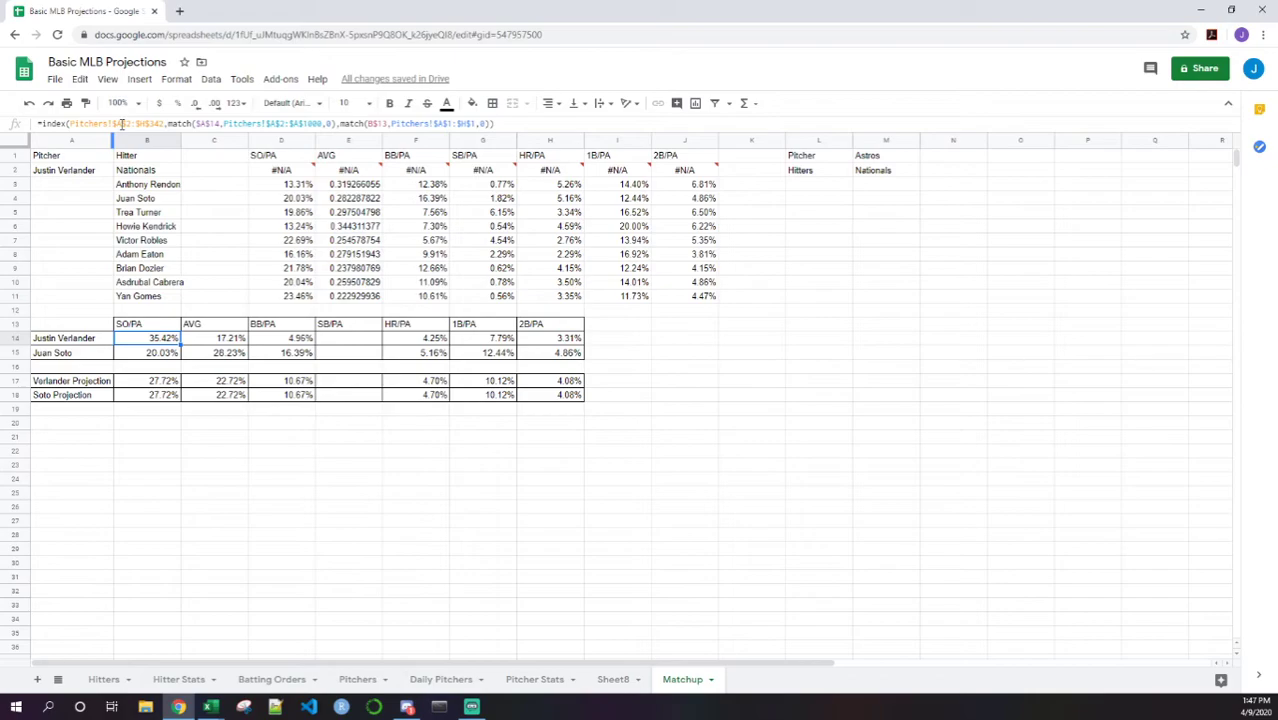
key("Down")
key("Down")
key("Down")
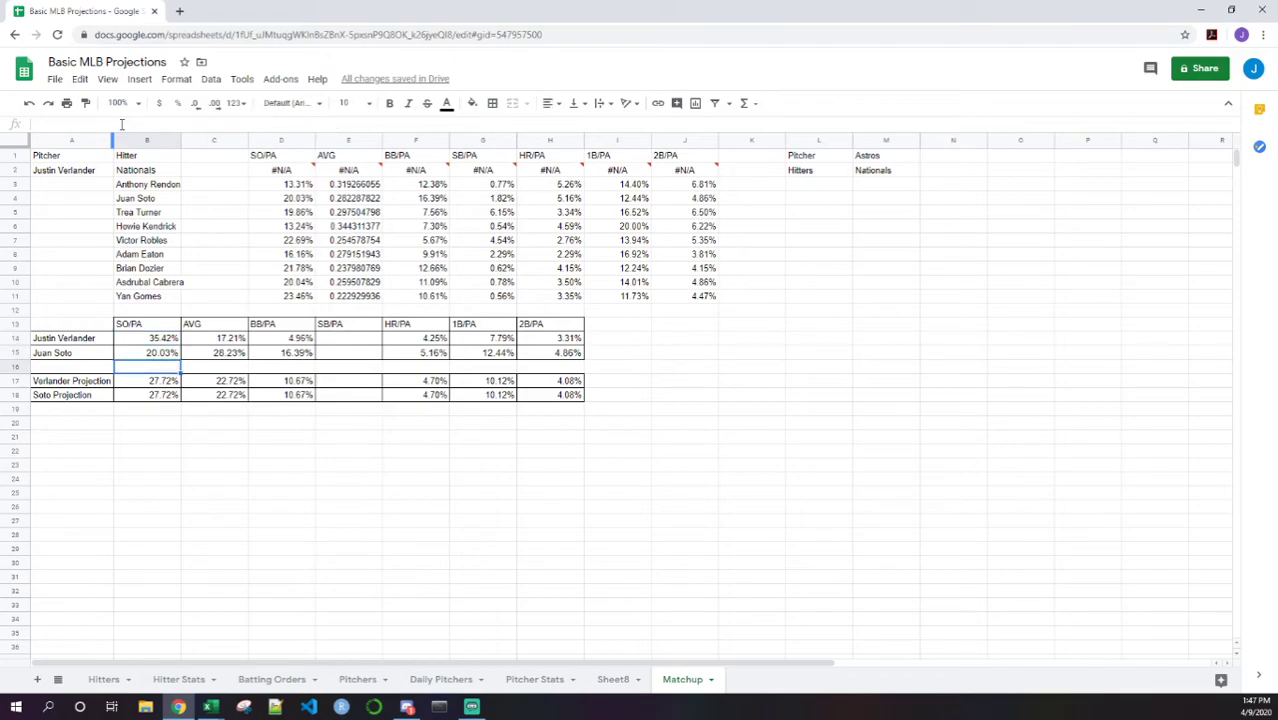
key("Up")
key("Up")
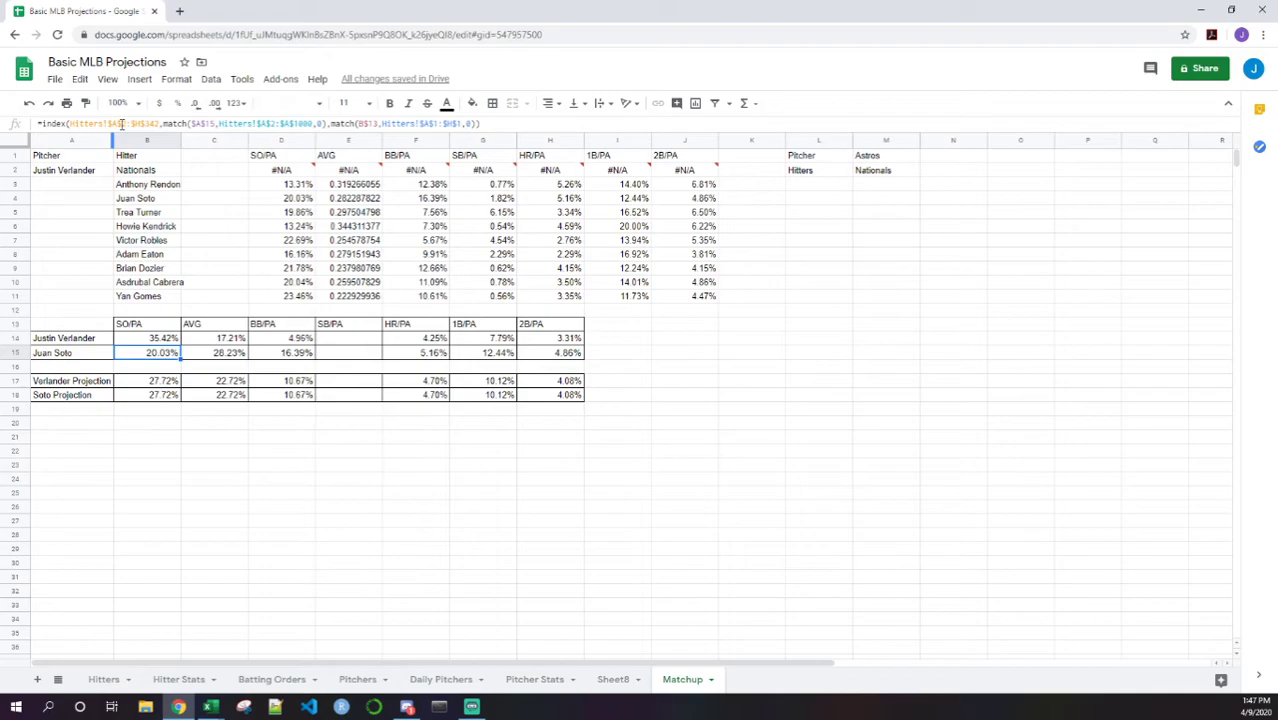
Step: Replace the Verlander SO/PA projection formula in B17 with =B14+(B14-B15)
key("Down")
key("Down")
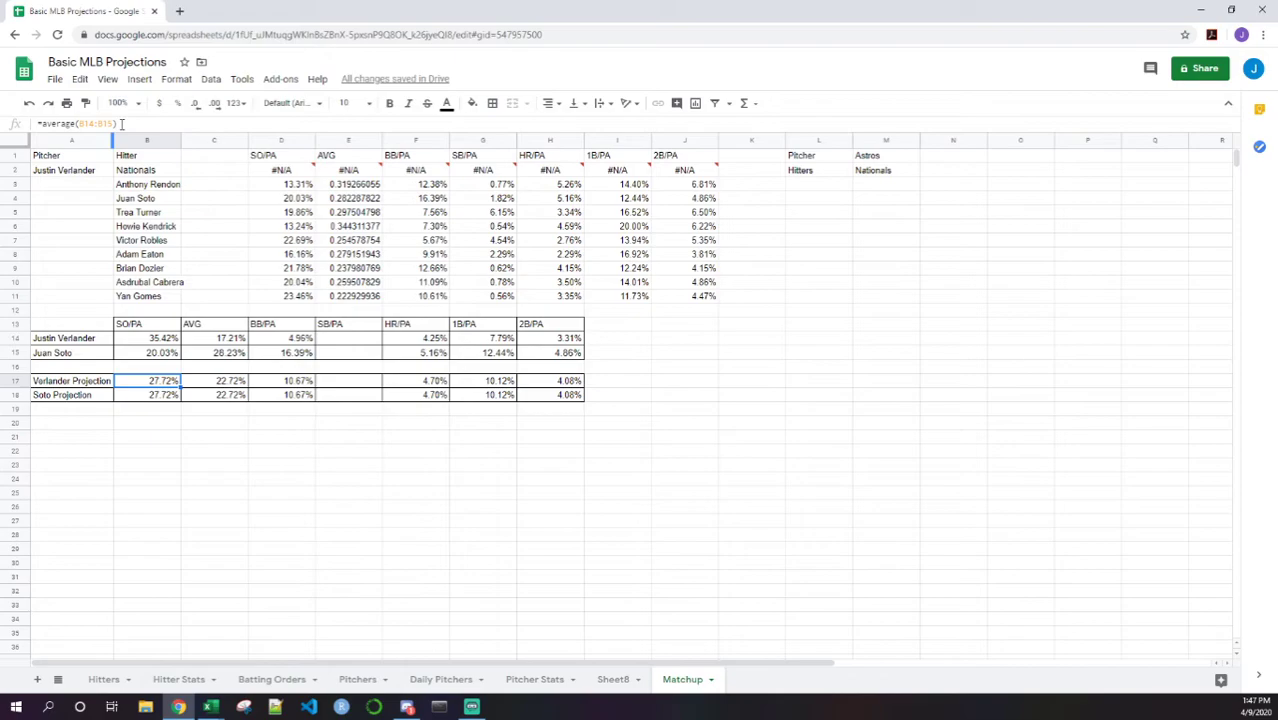
type("=")
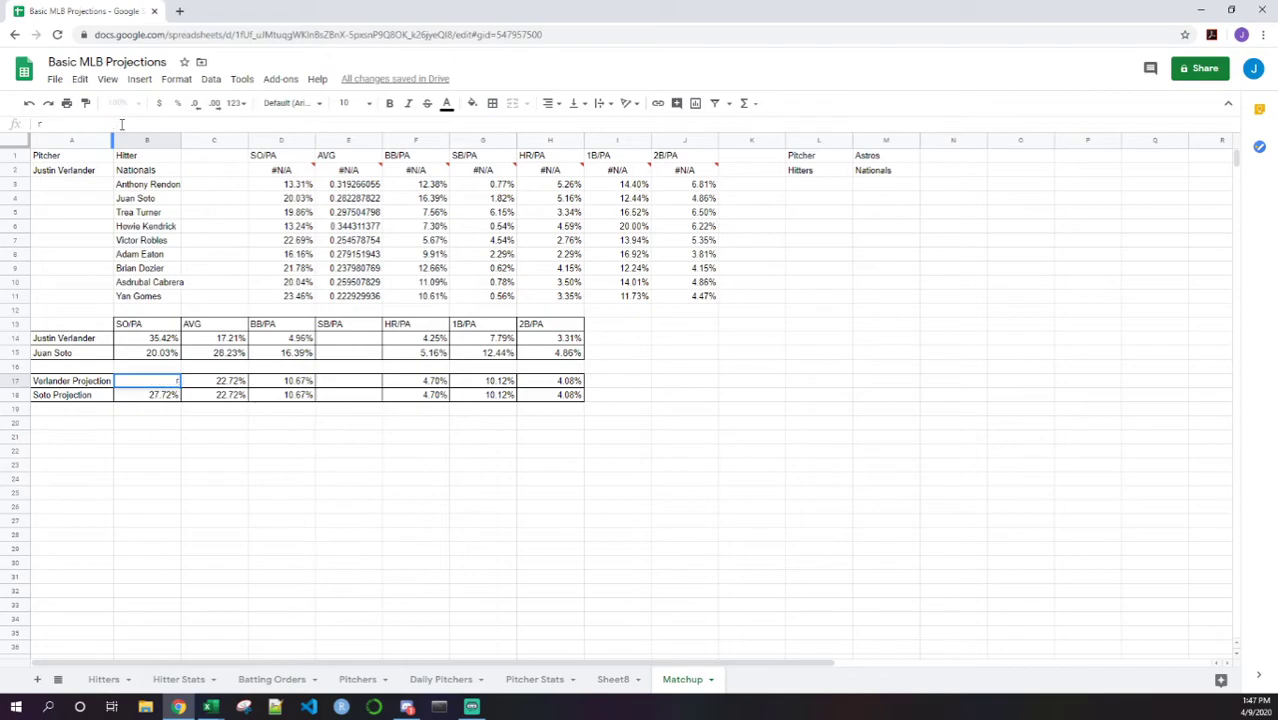
key("Escape")
left_click(160, 340)
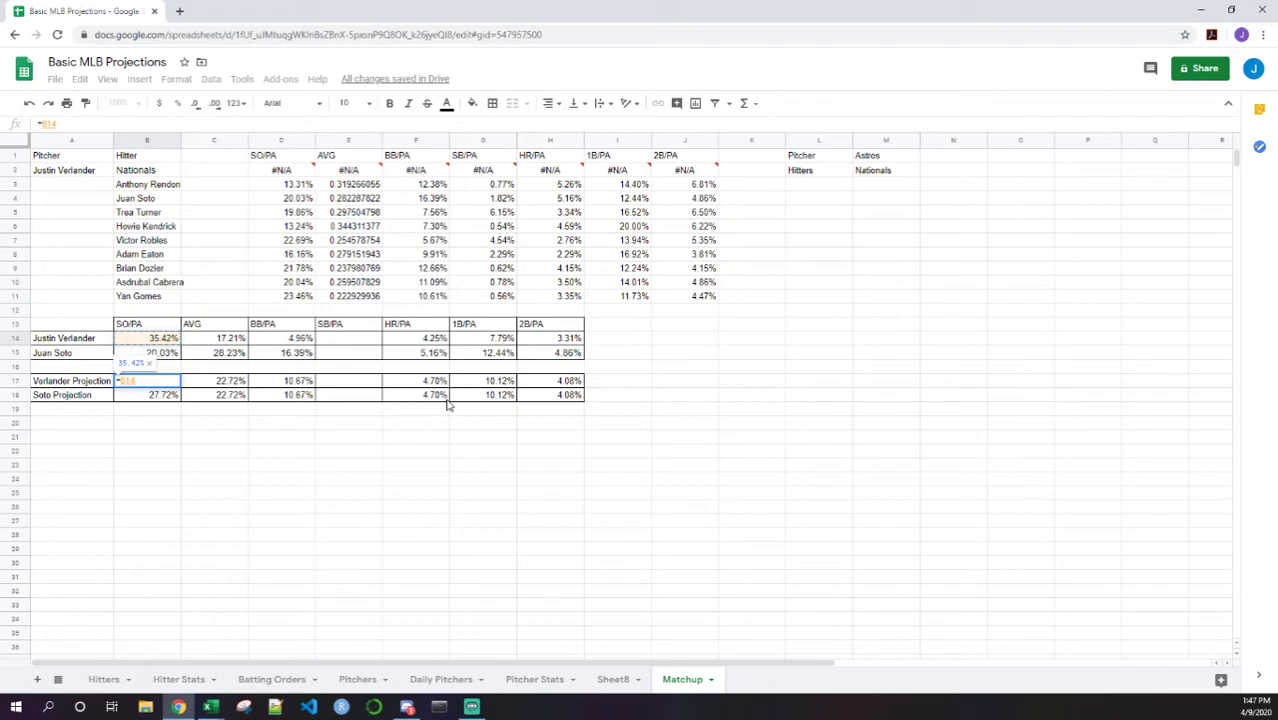
type("+(B14")
left_click(168, 340)
type("-")
left_click(168, 355)
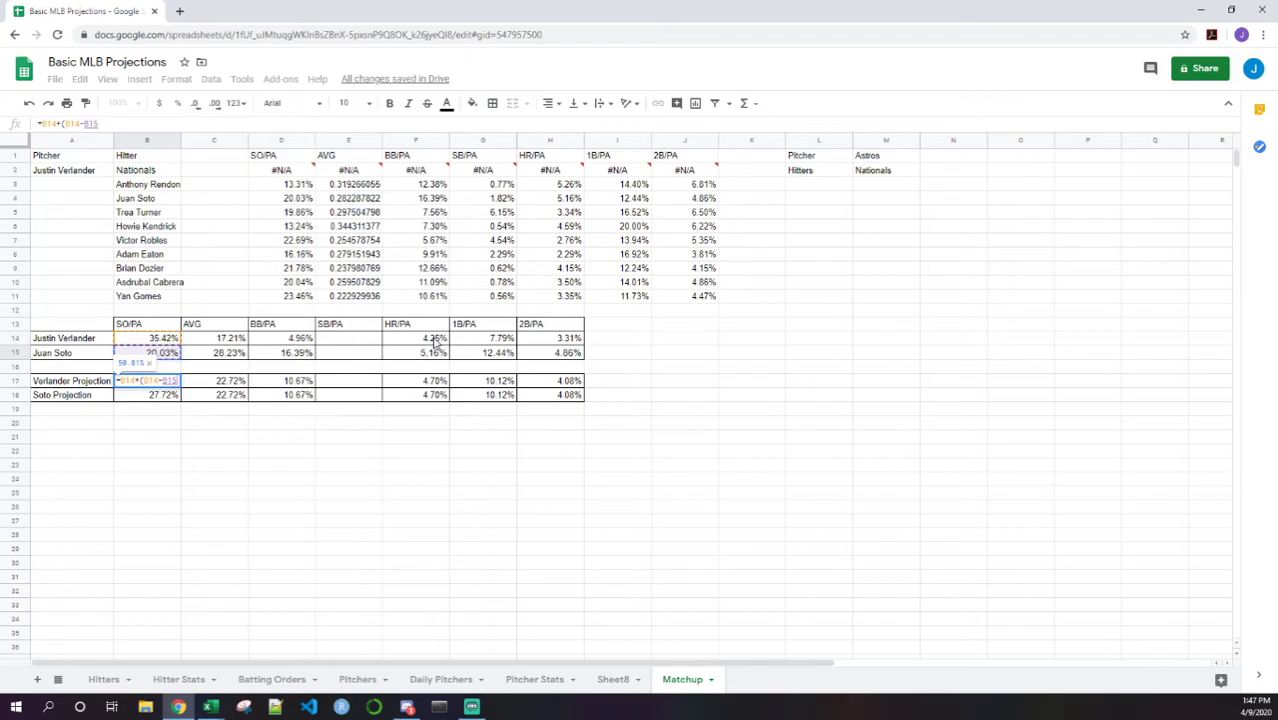
type(")")
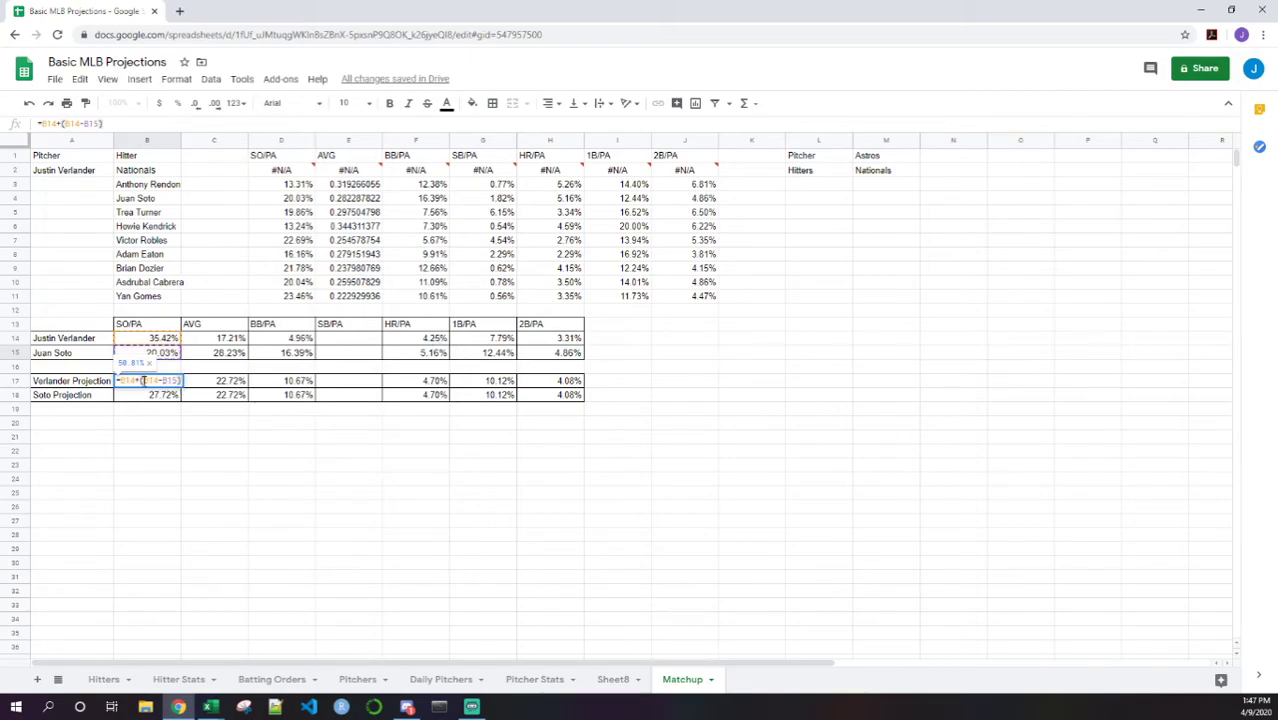
Step: Weight the pitcher-hitter difference in the B17 formula by .15, so it reads =B14+((B14-B15)*.15)
left_click(143, 381)
type("(")
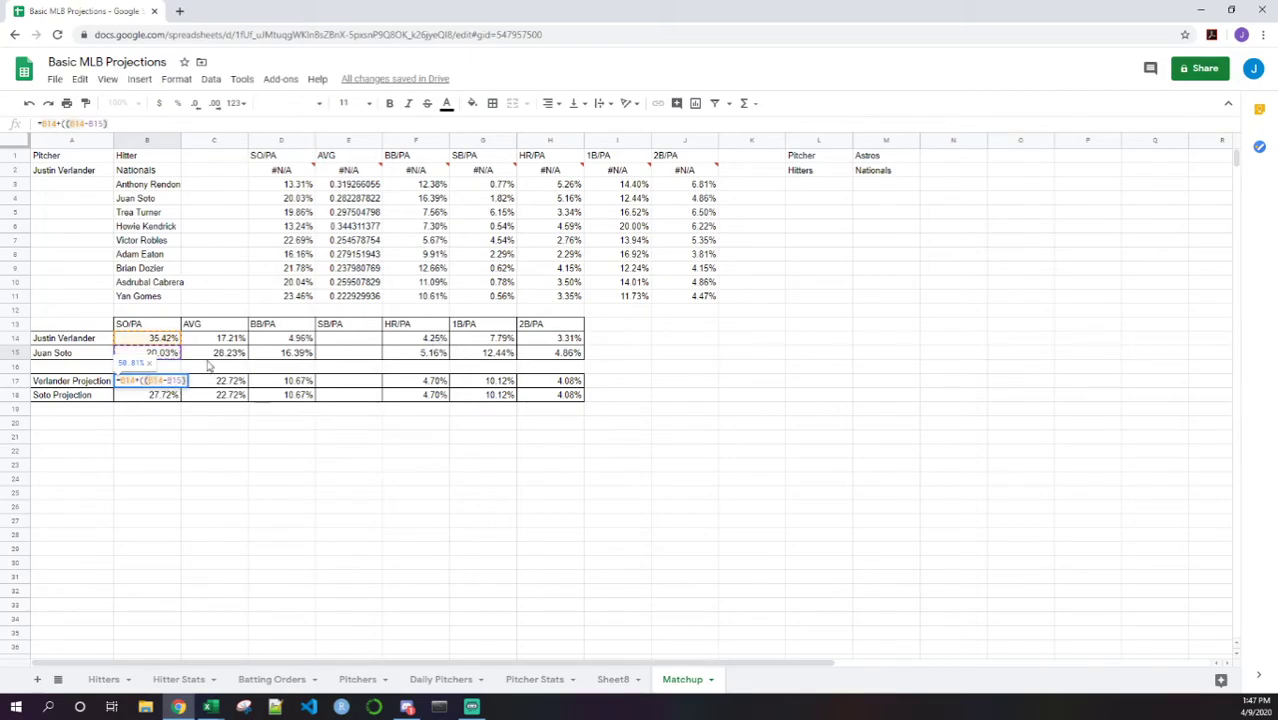
left_click(136, 121)
type("*")
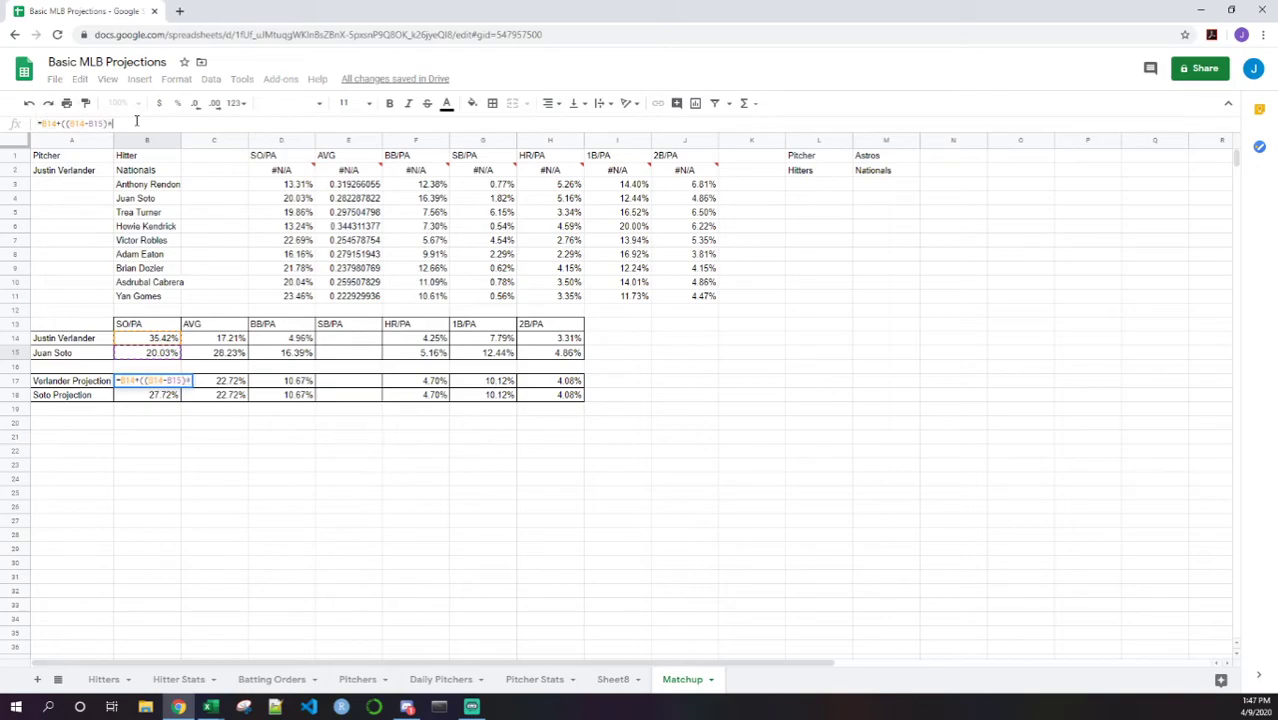
type(".15")
type(")")
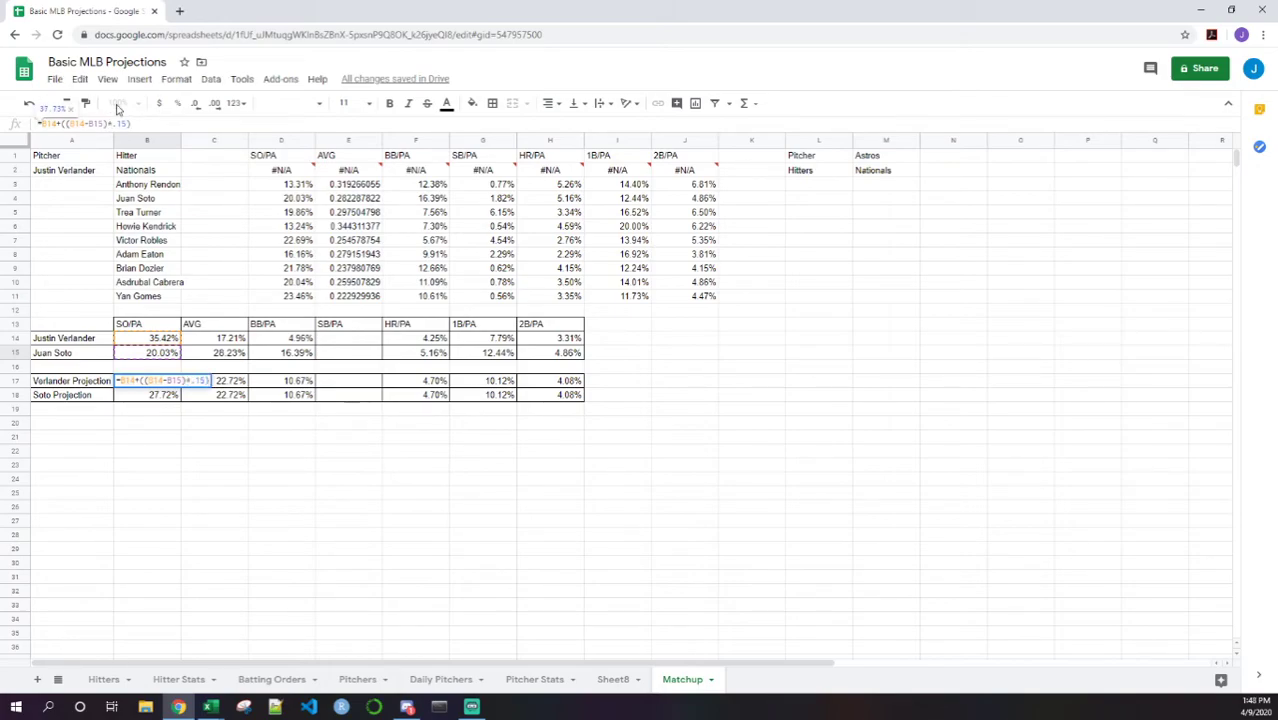
Step: Reverse the subtraction in the B17 formula to B15-B14 and commit it
left_click_drag(104, 123, 67, 123)
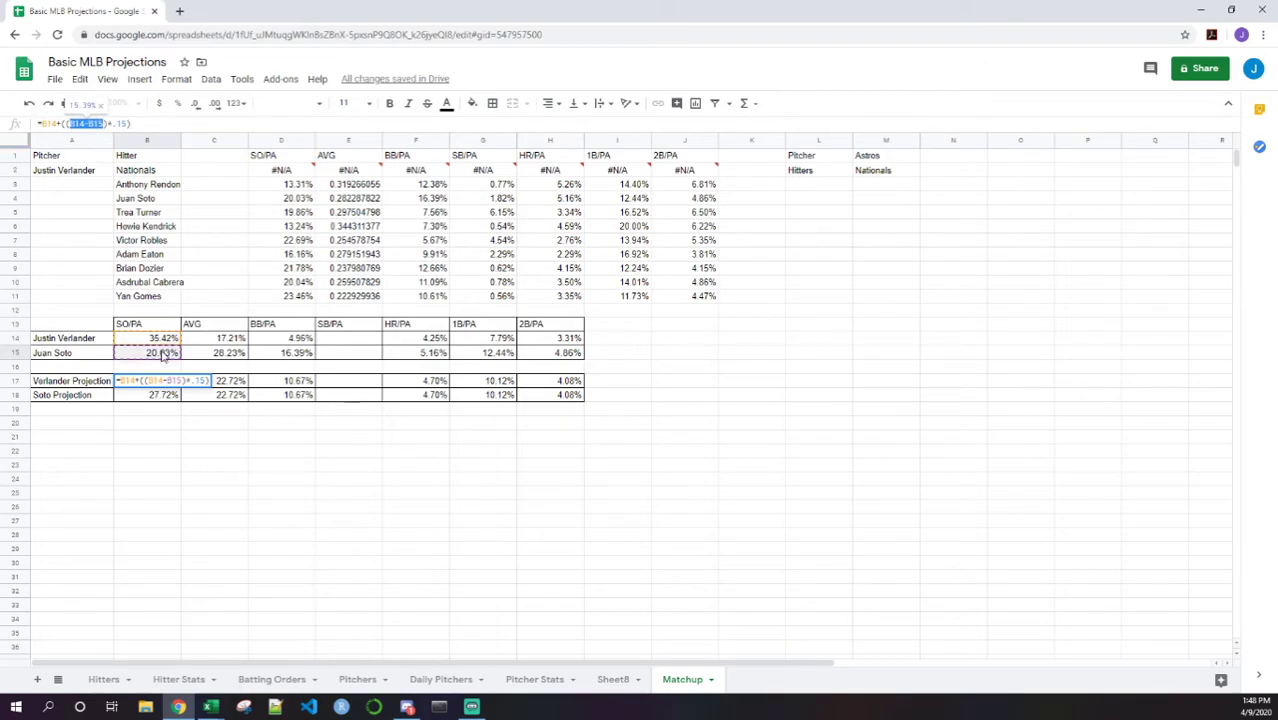
left_click(161, 128)
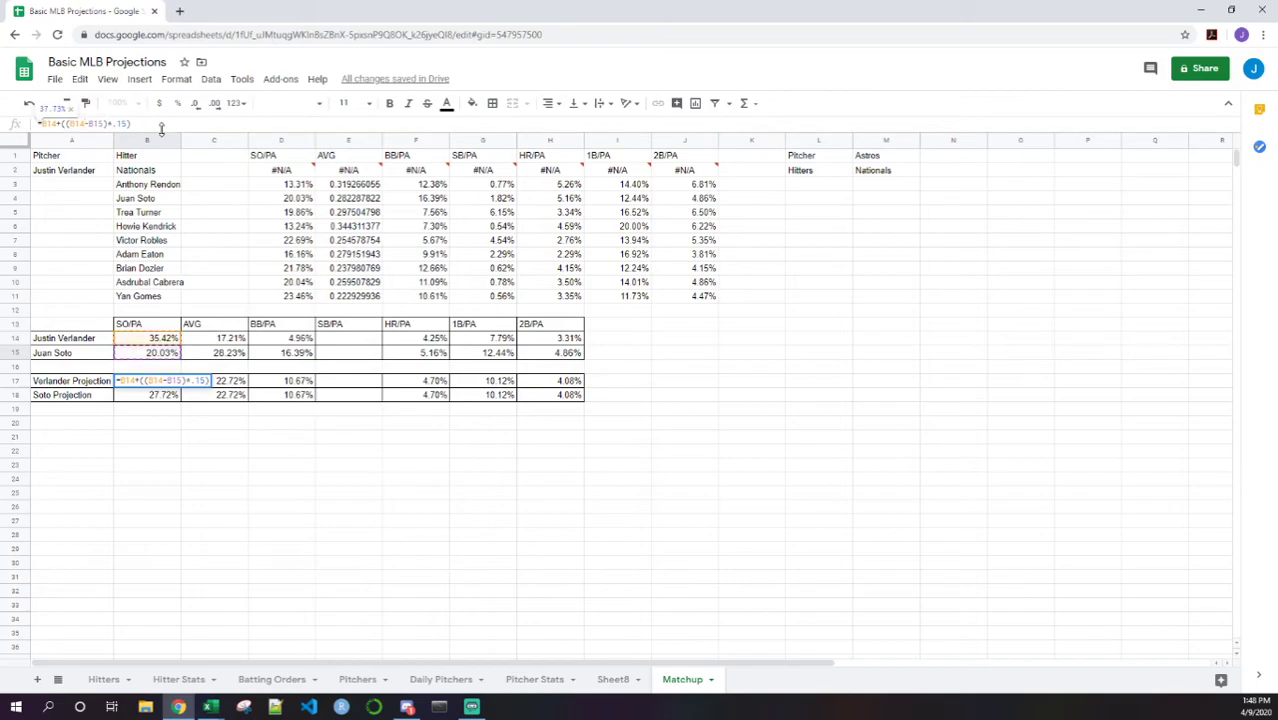
key("BackSpace")
type("5")
key("BackSpace")
type("4")
key("Return")
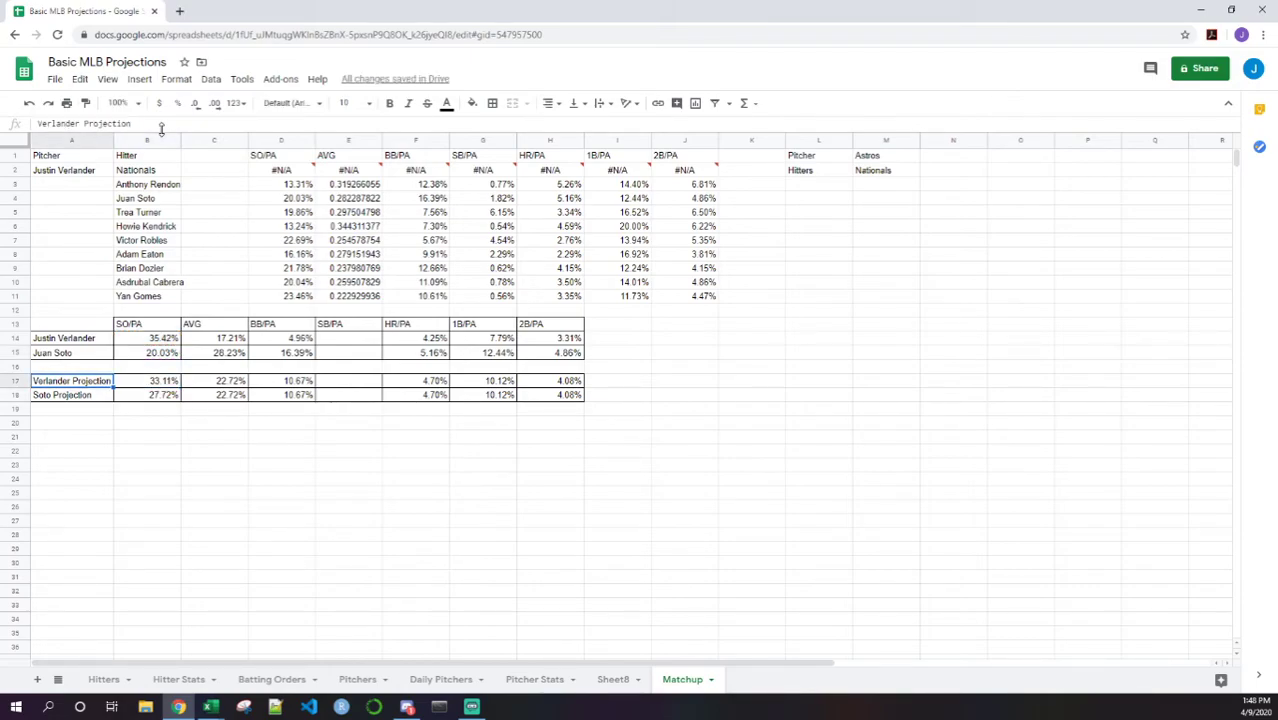
Step: Try a weight of 0.50 in the Verlander SO/PA projection formula in B17
left_click(131, 123)
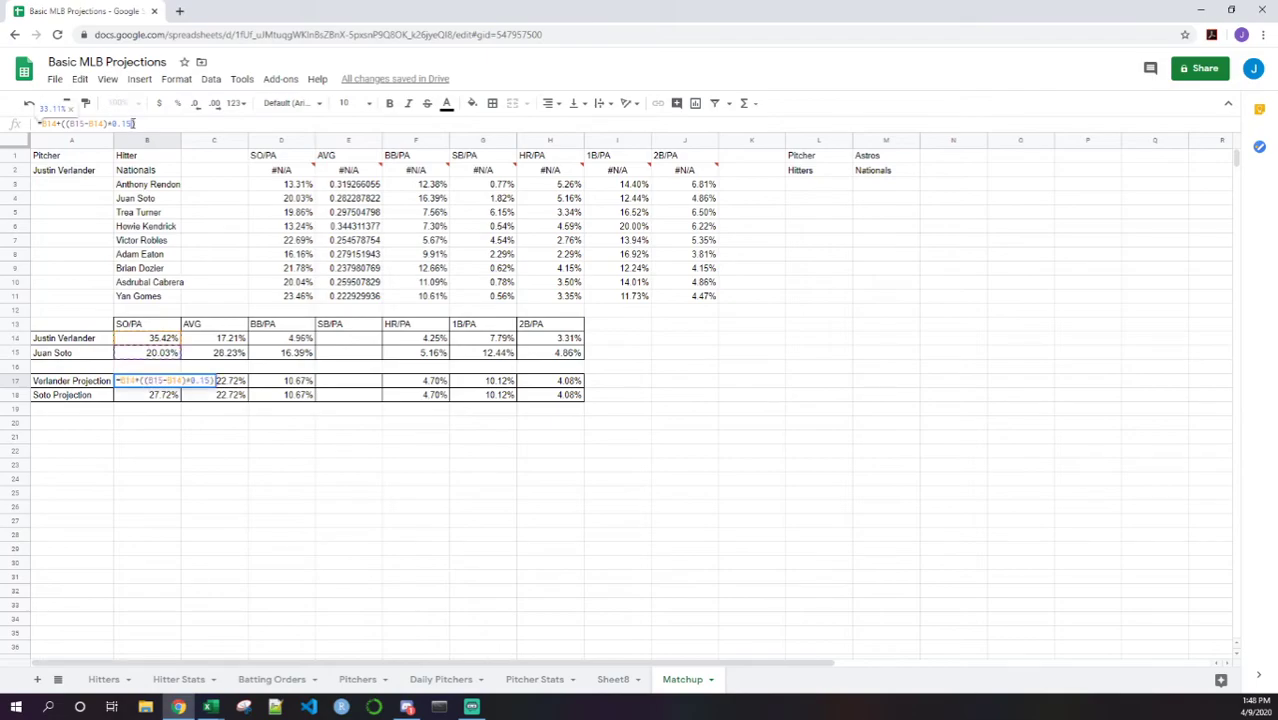
key("BackSpace")
key("BackSpace")
type("50")
key("Return")
key("Up")
key("Left")
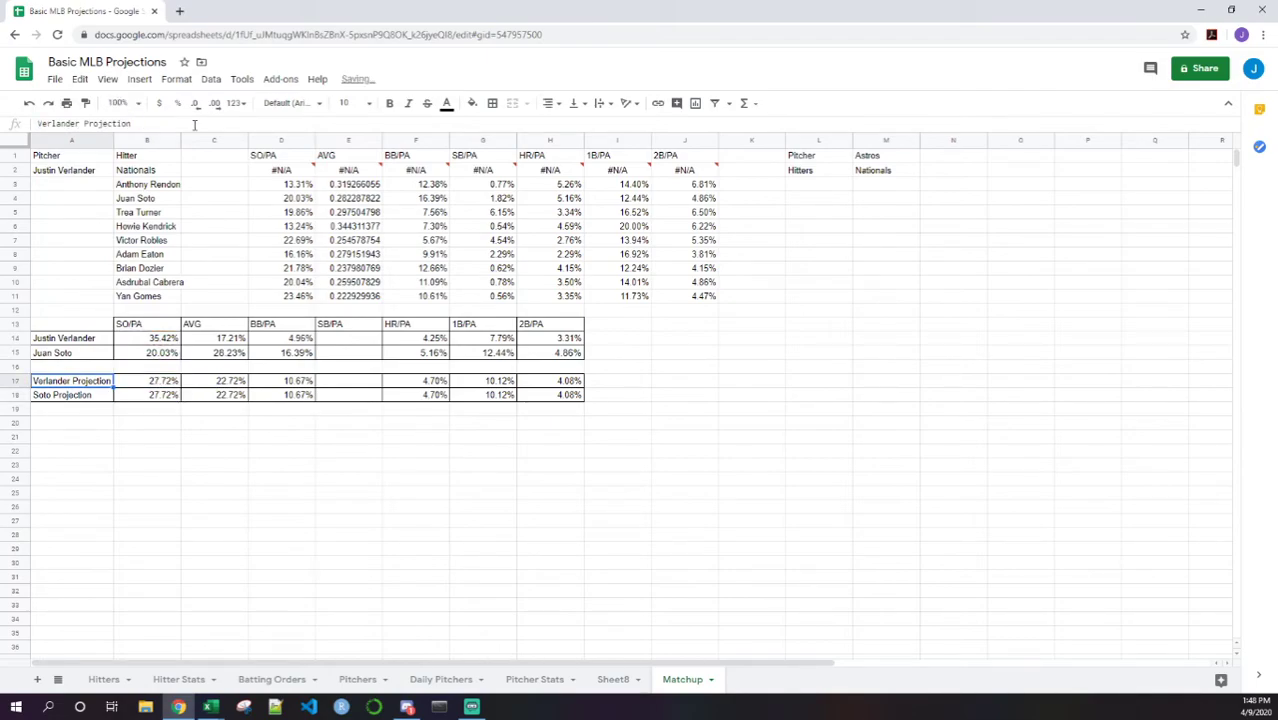
key("Right")
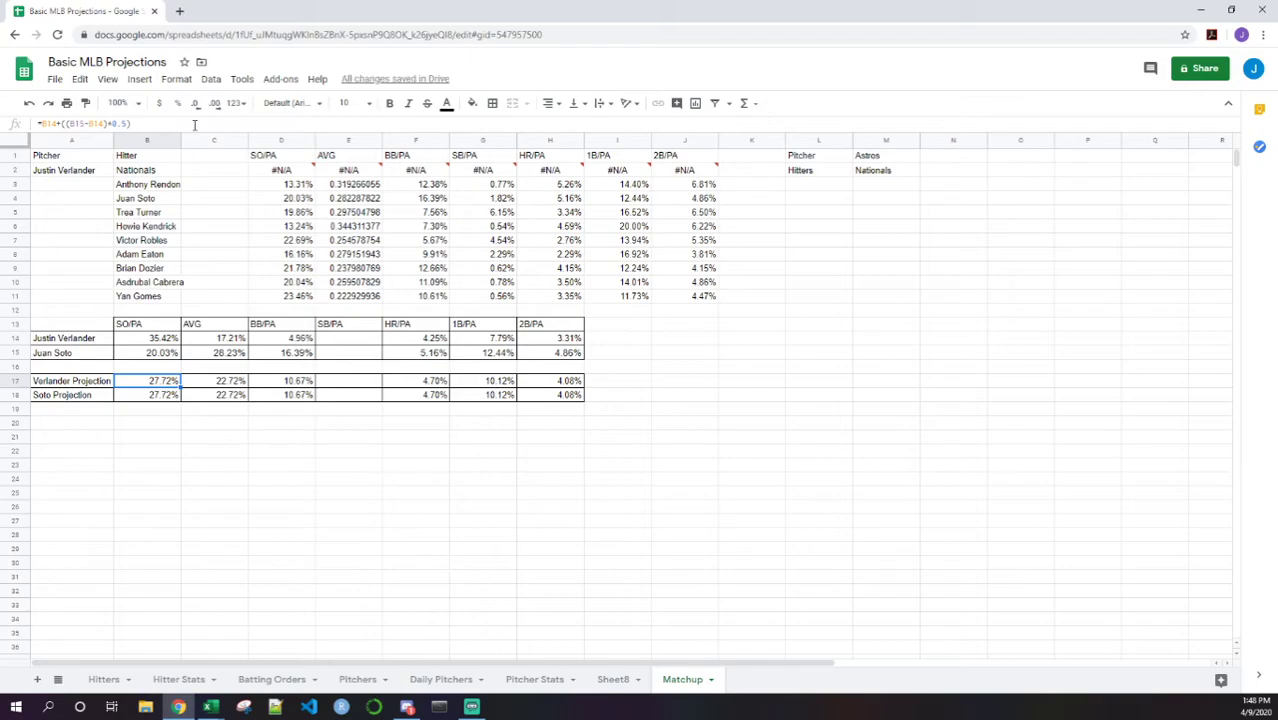
Step: Set the weight in the Verlander SO/PA projection formula in B17 back to 0.15
left_click(125, 123)
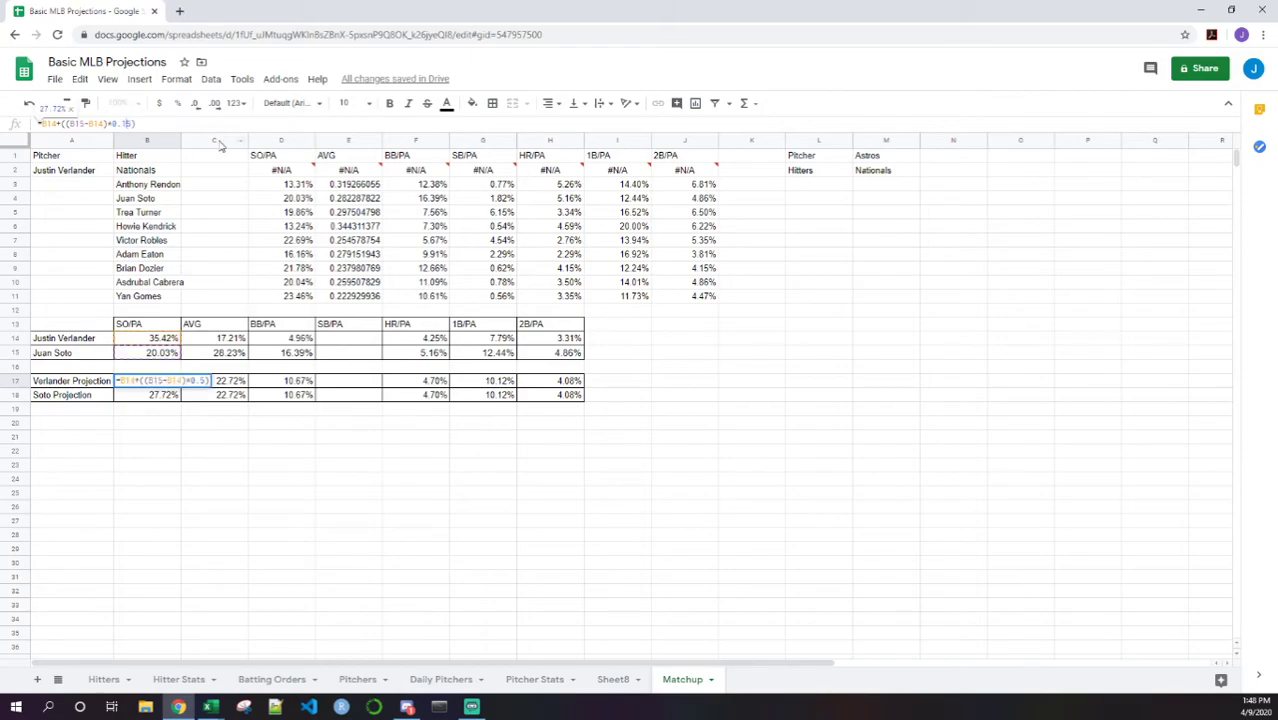
type("1")
key("Return")
key("Up")
key("Left")
key("Right")
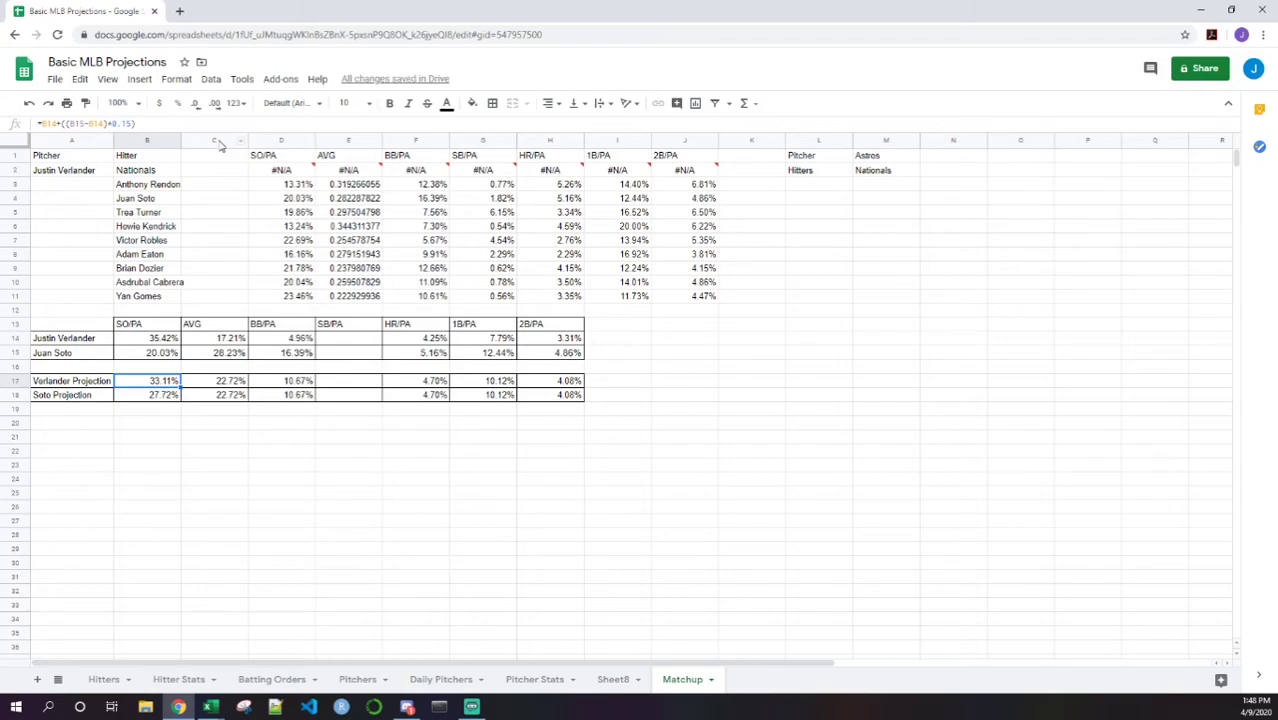
Step: Copy the formula text from B17 and replace the average formula in the Soto SO/PA projection cell B18 with it
left_click(172, 121)
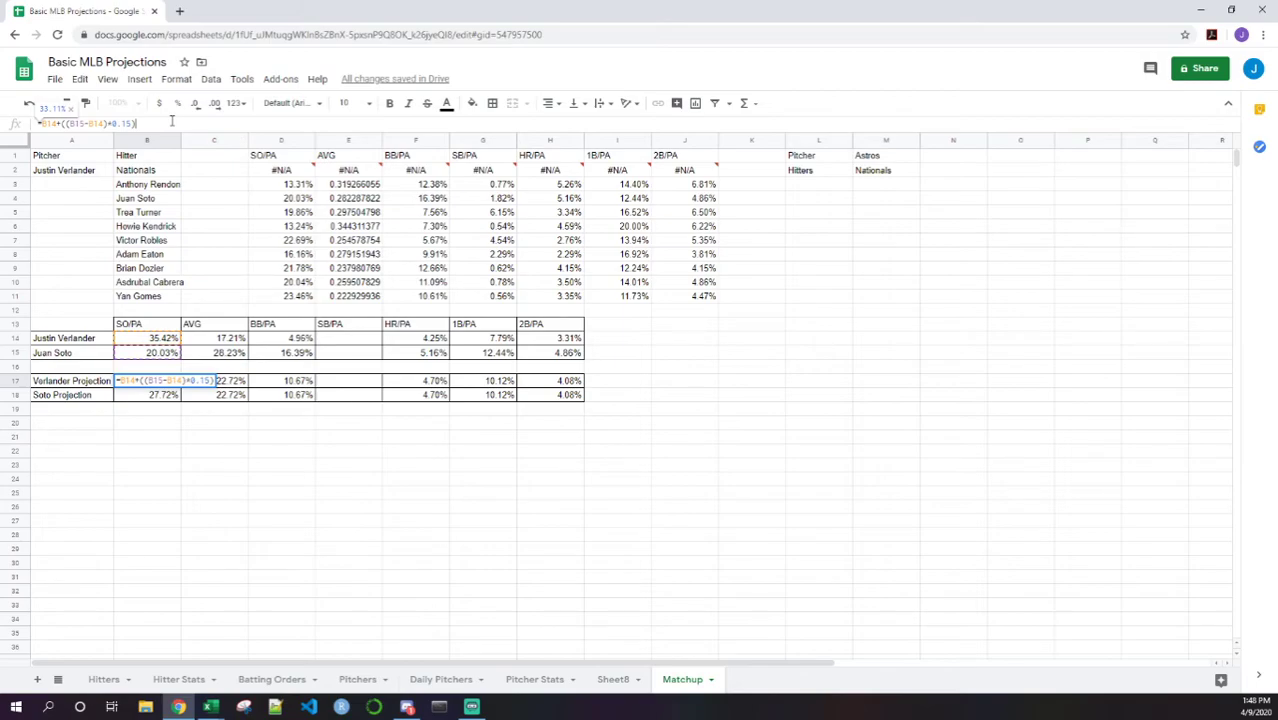
key("ctrl+a")
key("ctrl+c")
key("Return")
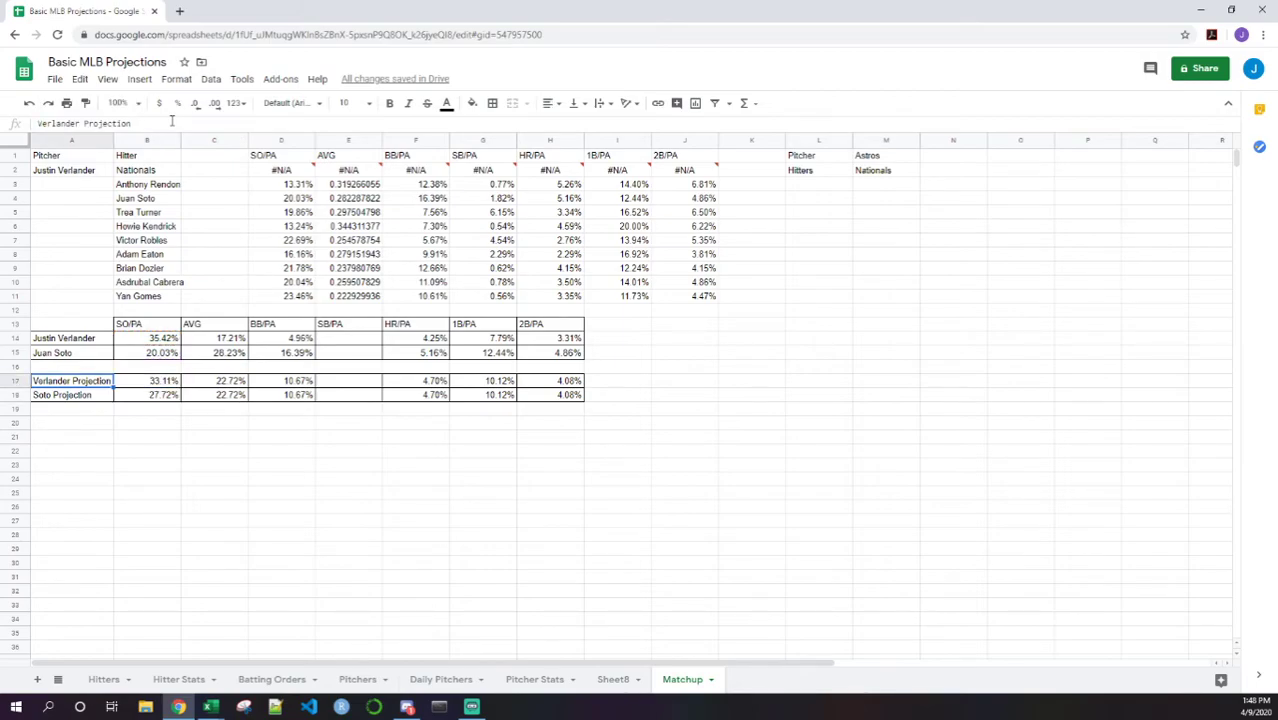
left_click(172, 121)
key("ctrl+a")
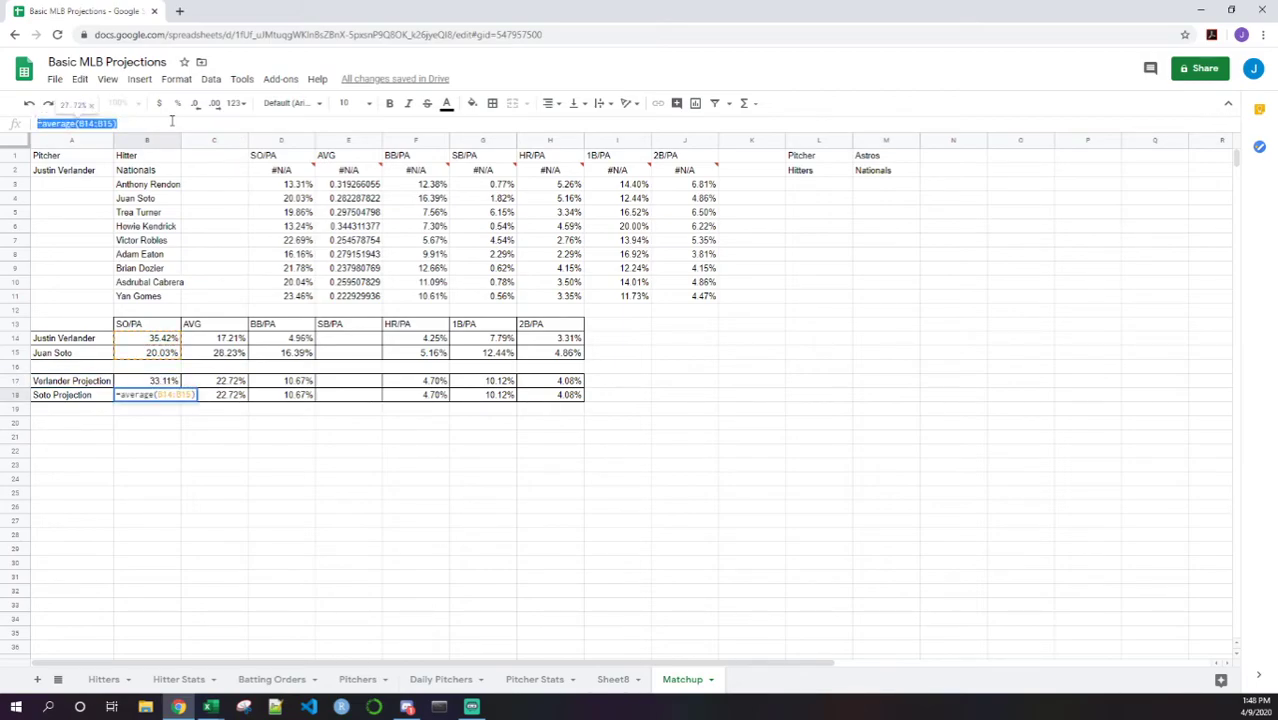
key("ctrl+v")
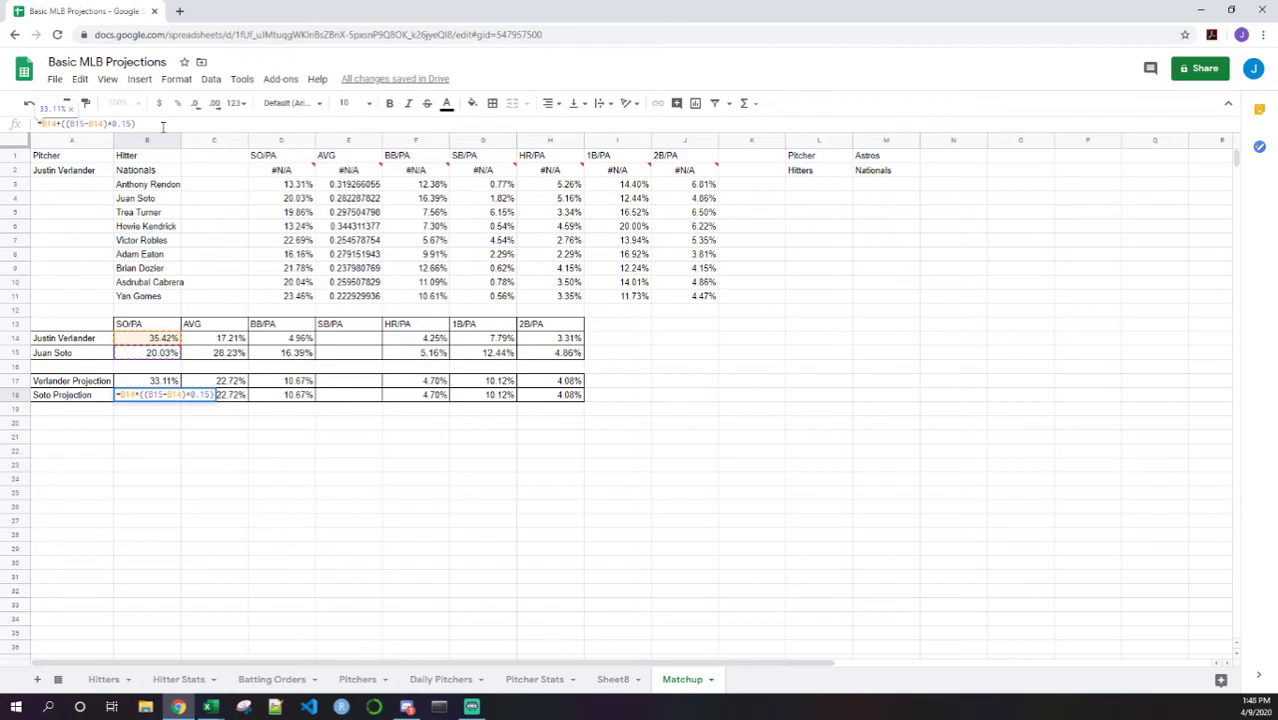
Step: Swap the cell references in the B18 formula so it reads =B15+((B14-B15)*0.15)
key("BackSpace")
type("5")
key("Right")
key("Right")
key("Right")
key("Right")
key("Right")
key("Right")
key("BackSpace")
type("4")
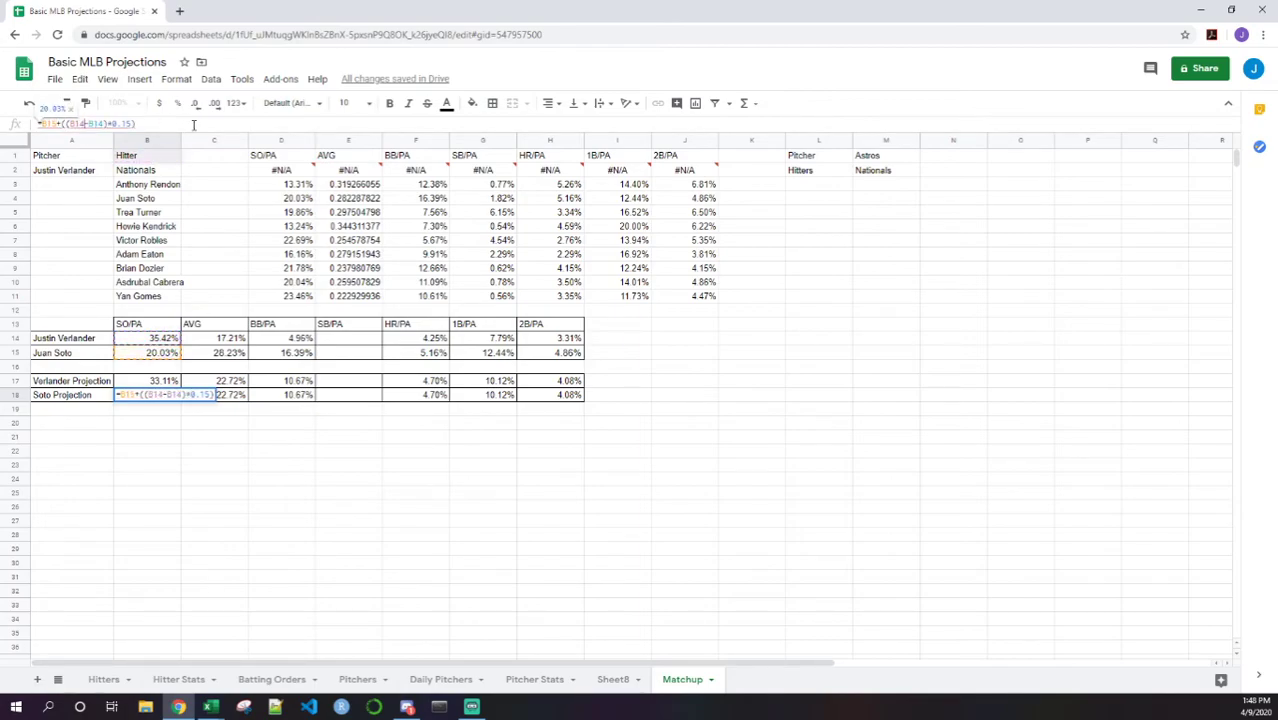
key("Right")
key("Right")
key("Right")
key("Right")
key("BackSpace")
type("5")
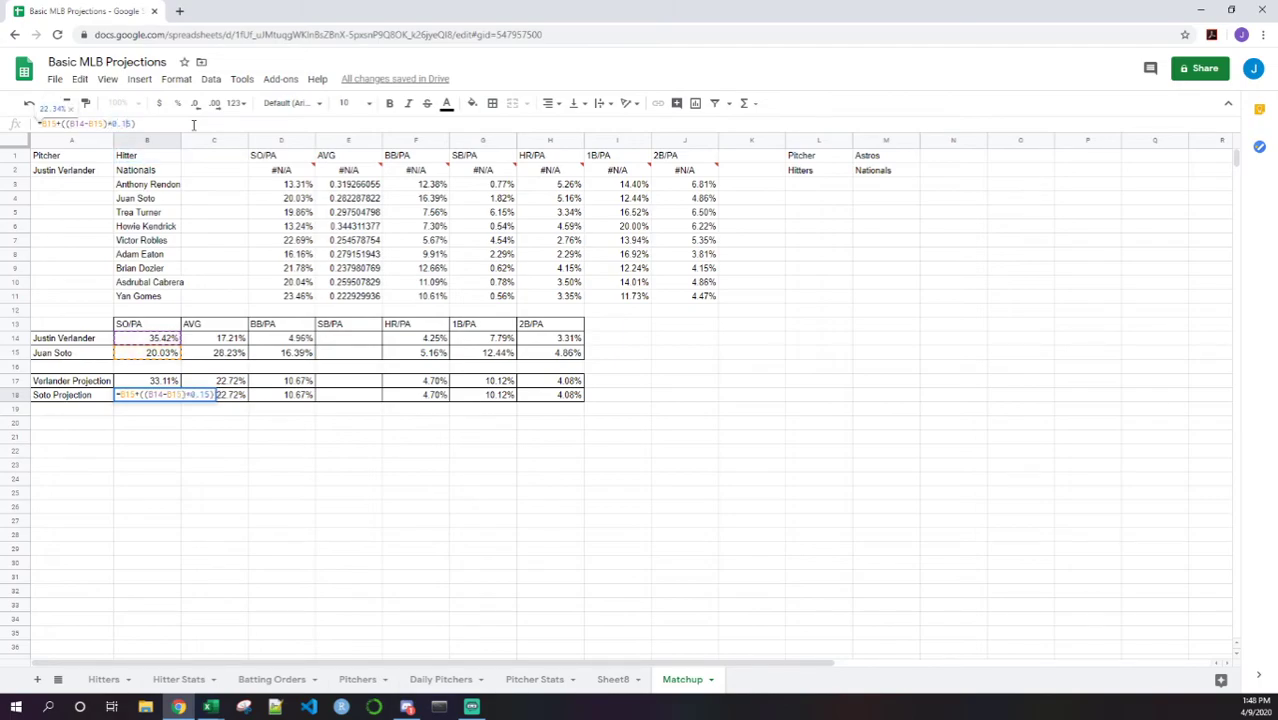
Step: Set the weight in the Soto SO/PA projection formula in B18 to 0.5
key("BackSpace")
key("BackSpace")
type("5")
key("Return")
key("Up")
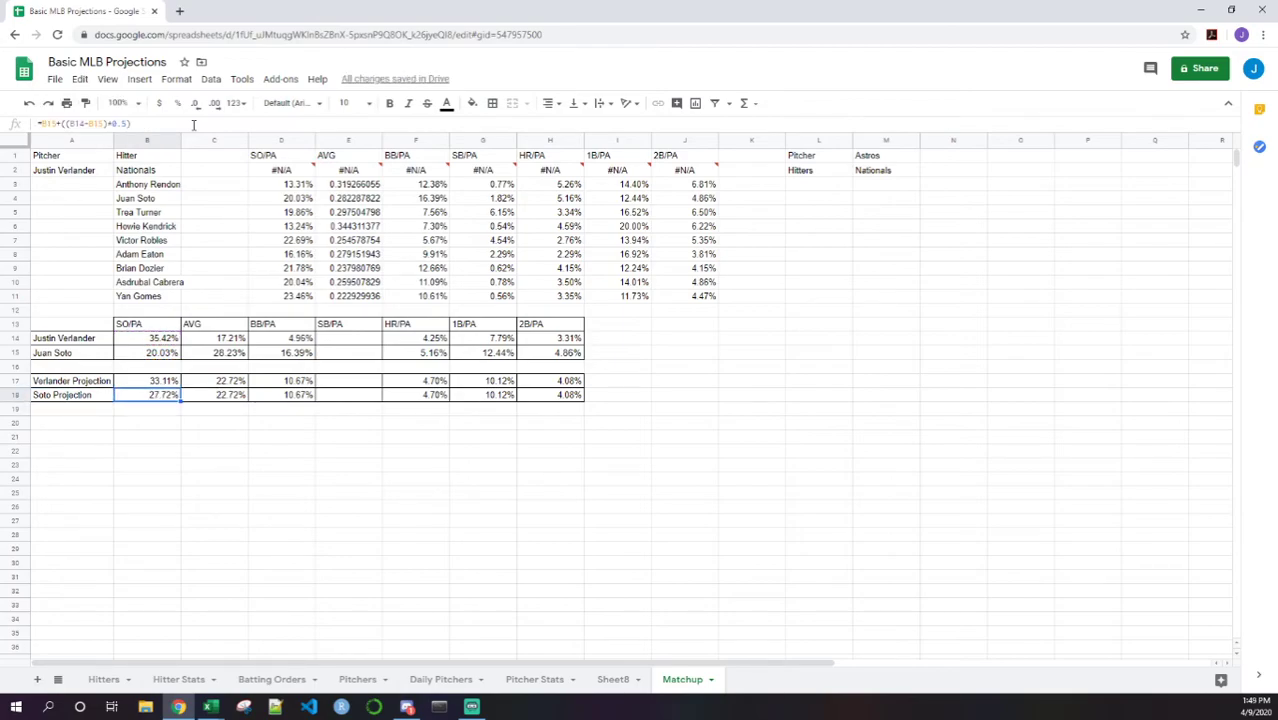
Step: Check the SO/PA projection formulas in B17 and B18 and copy both cells
key("Up")
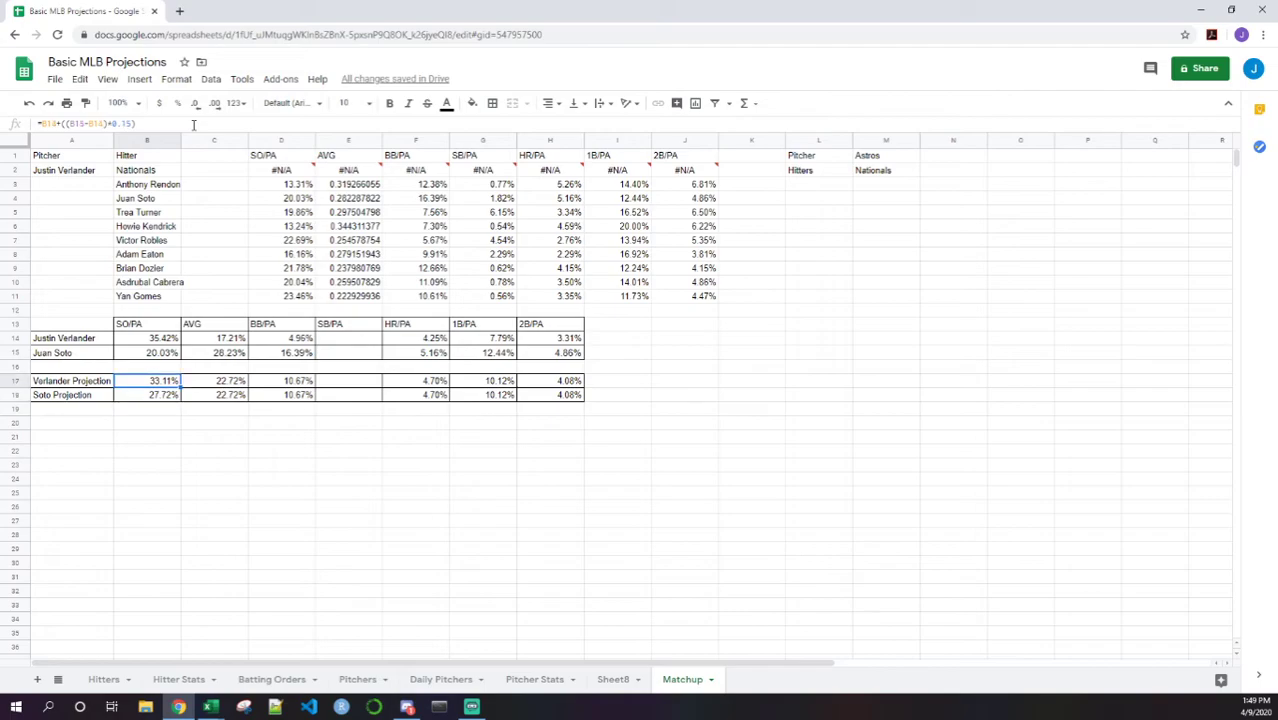
key("Left")
key("Right")
key("Down")
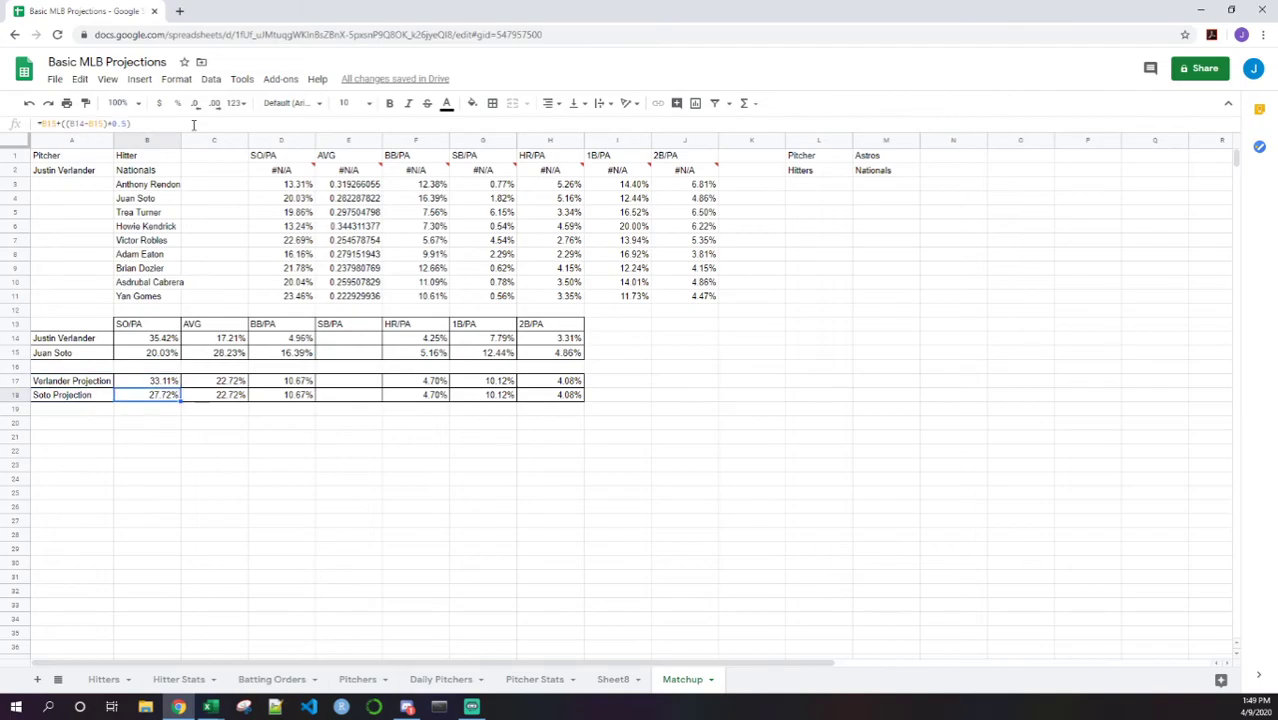
key("Up")
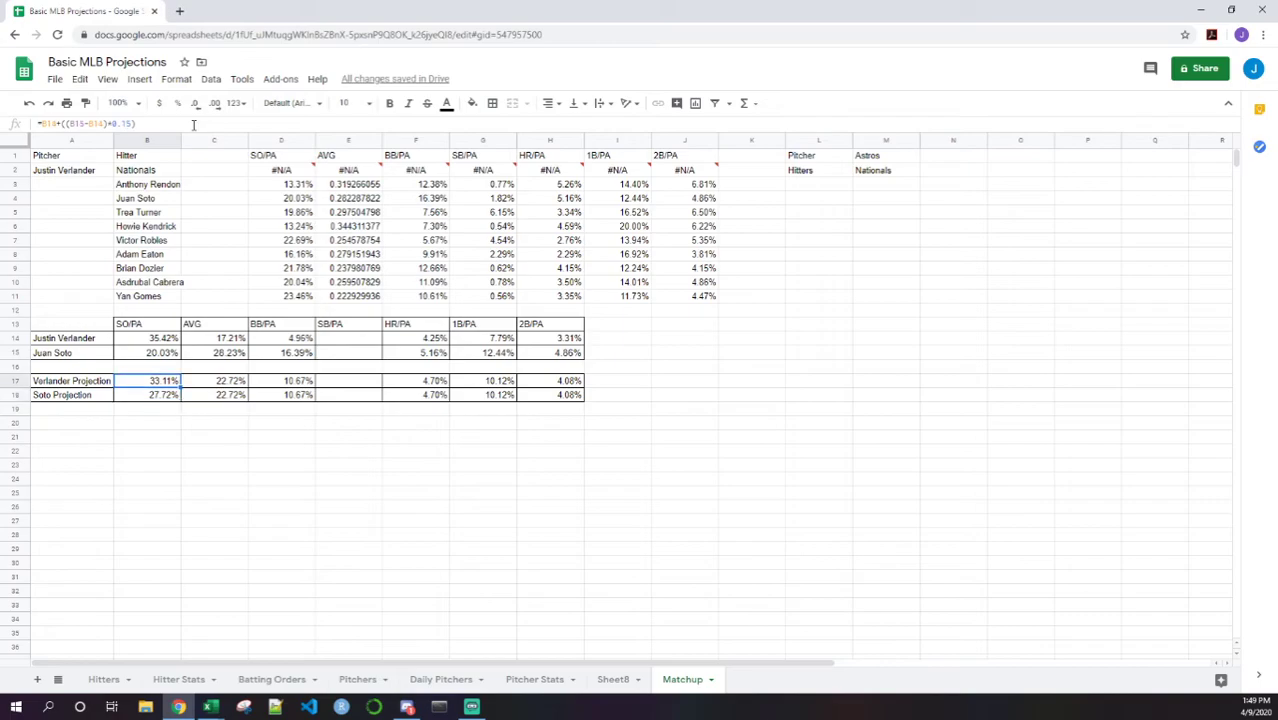
key("shift+Down")
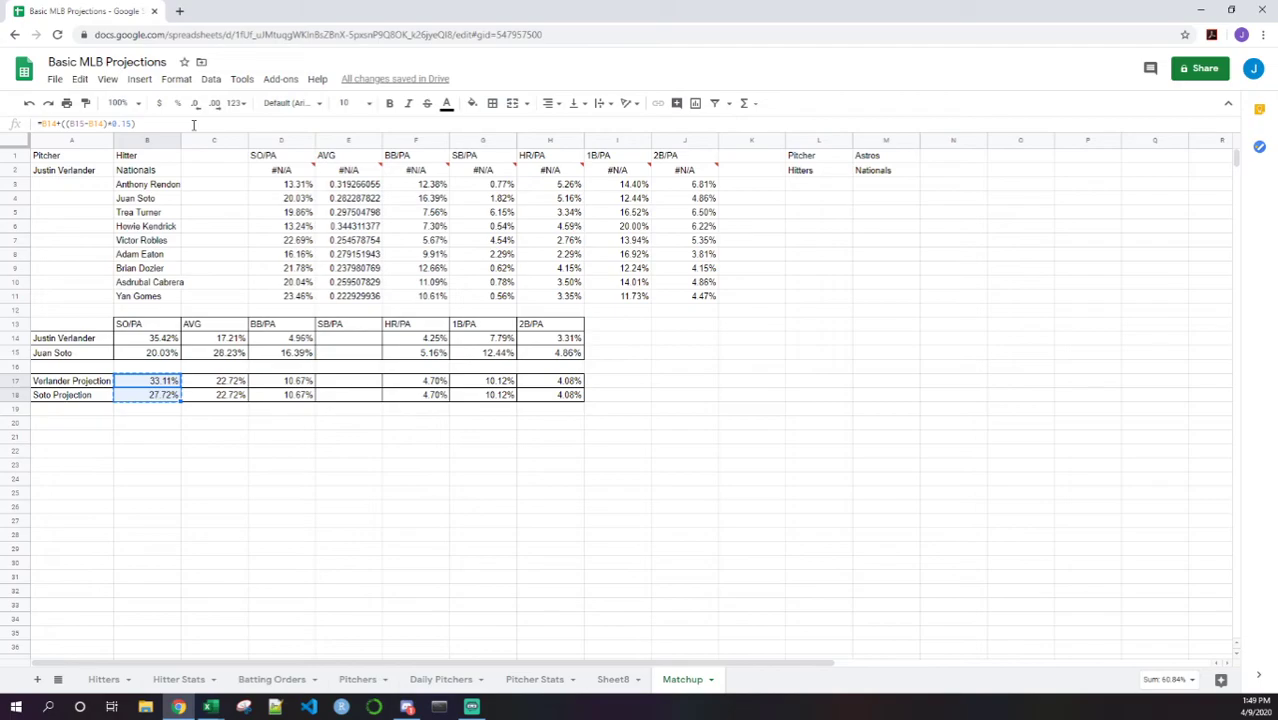
key("Right")
key("Up")
key("Up")
key("Up")
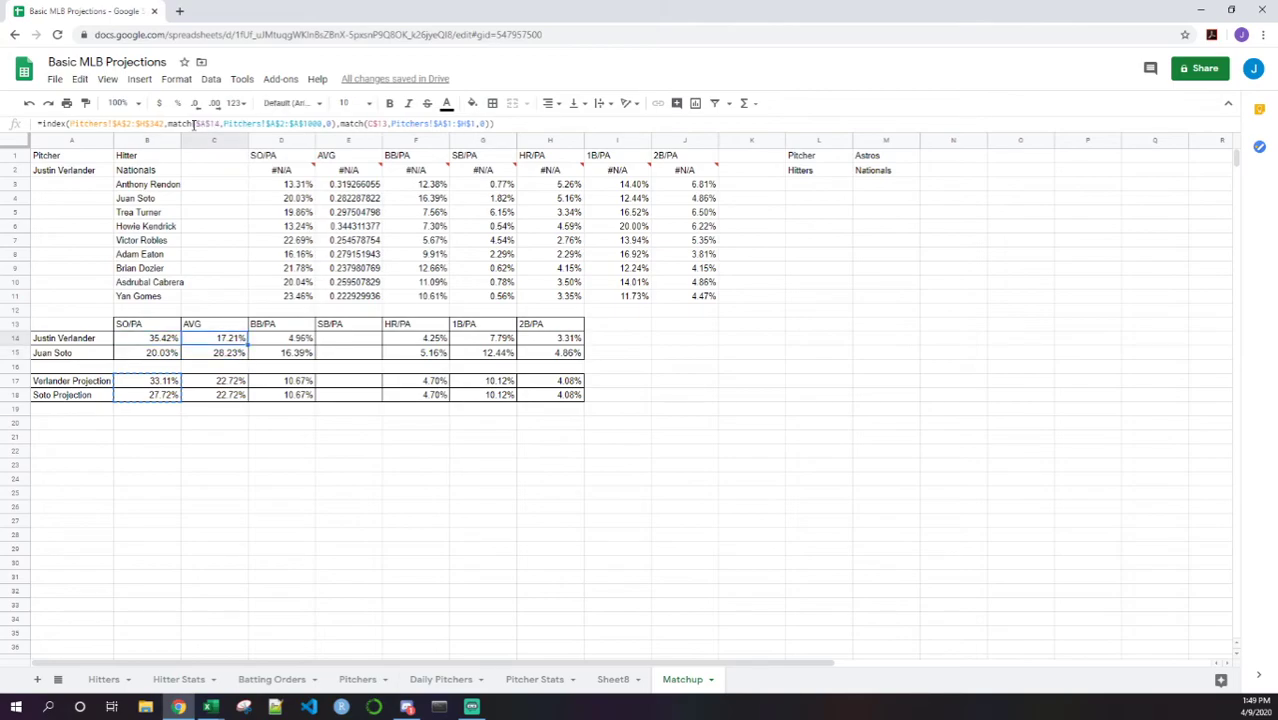
left_click_drag(228, 343, 234, 354)
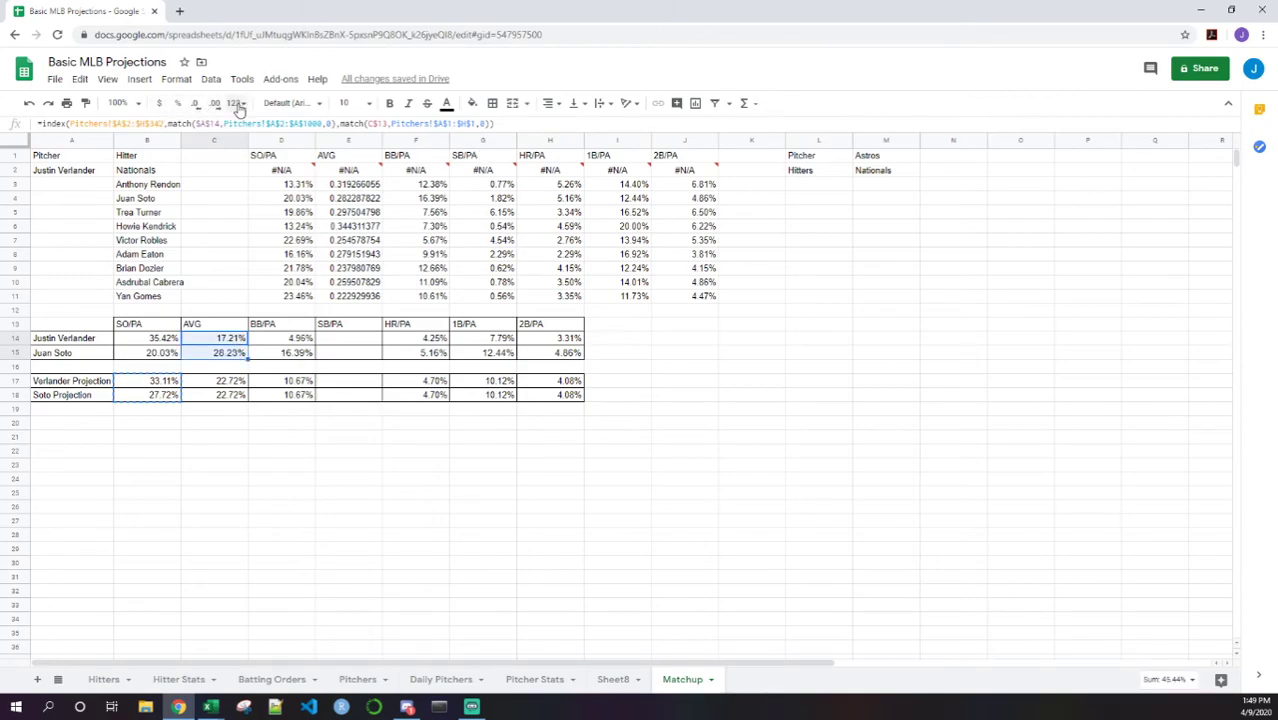
left_click(237, 106)
left_click(237, 106)
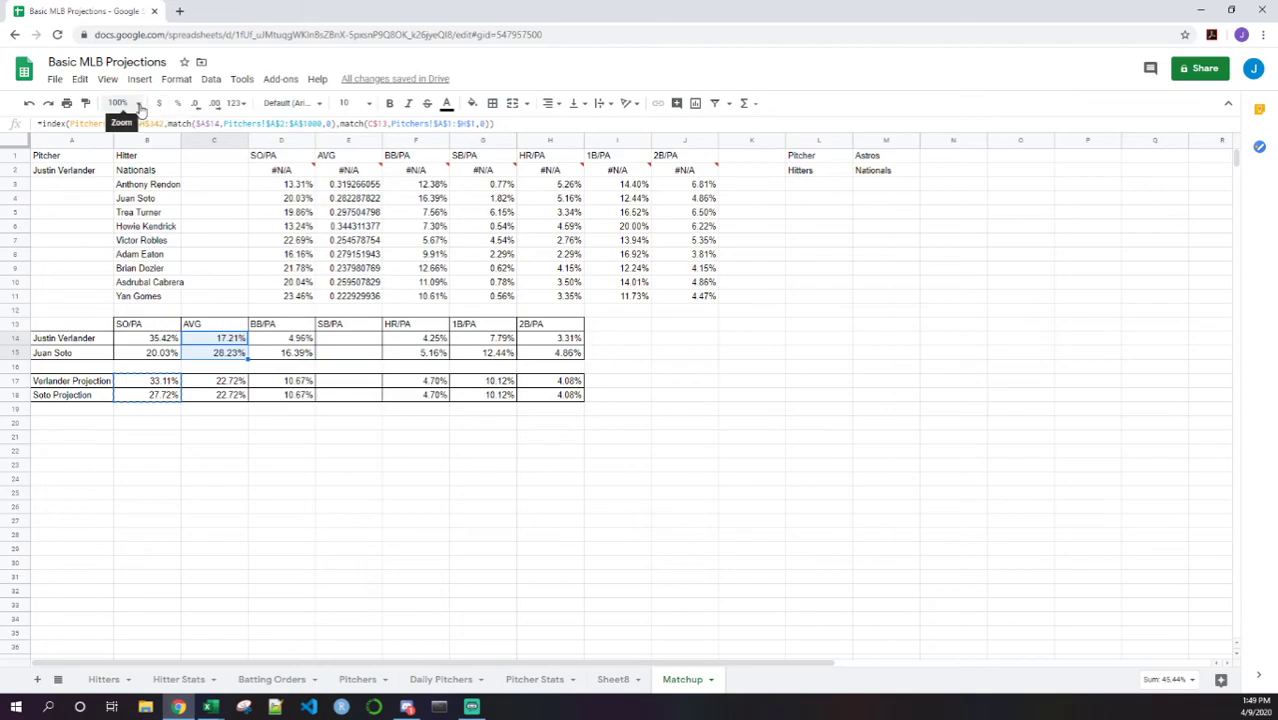
left_click(222, 342)
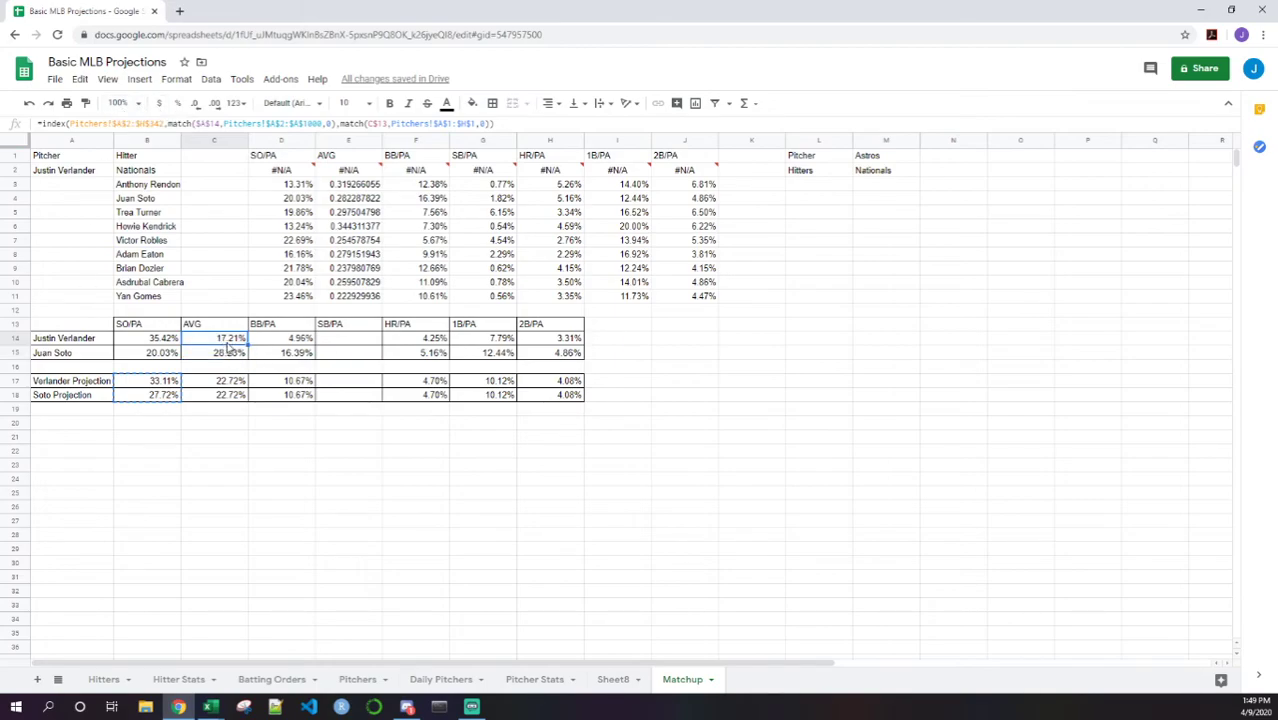
Step: Paste the copied projection formulas into rows 17:18 of the AVG, BB/PA, HR/PA, 1B/PA and 2B/PA columns (C, D, F, G and H)
left_click_drag(161, 382, 228, 395)
type("18.86% 22.72%")
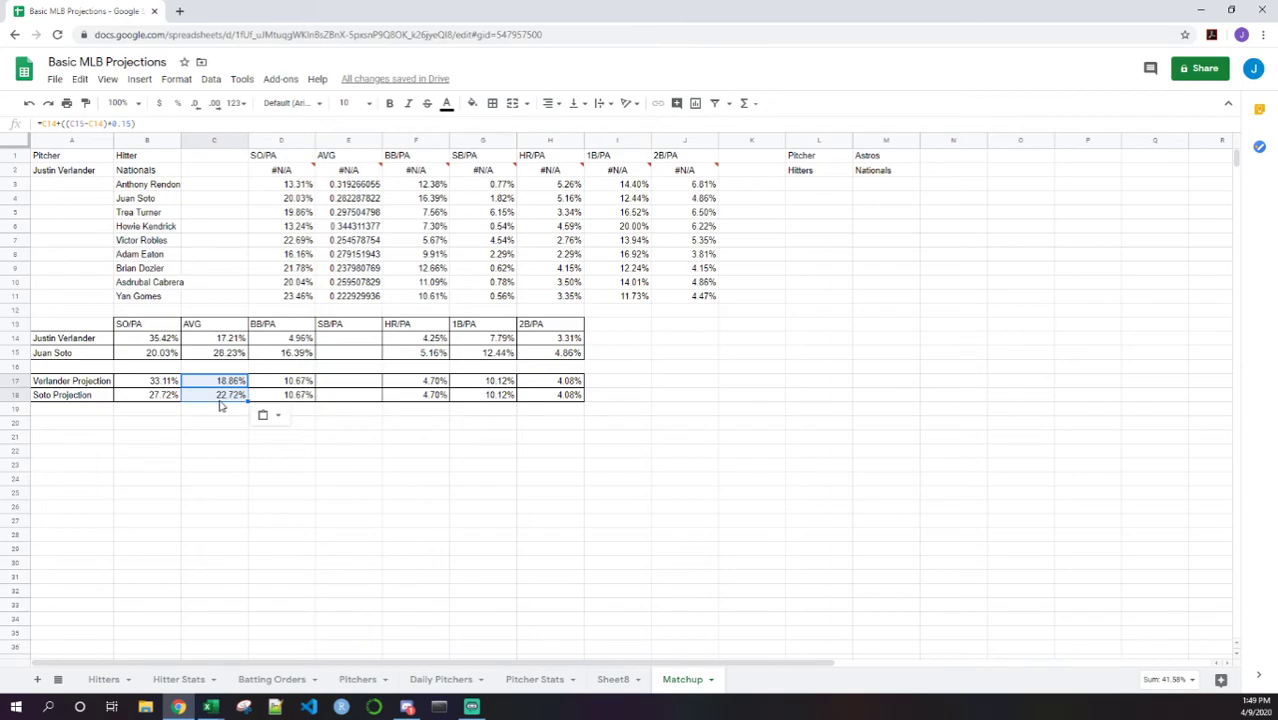
left_click(310, 379)
key("ctrl+v")
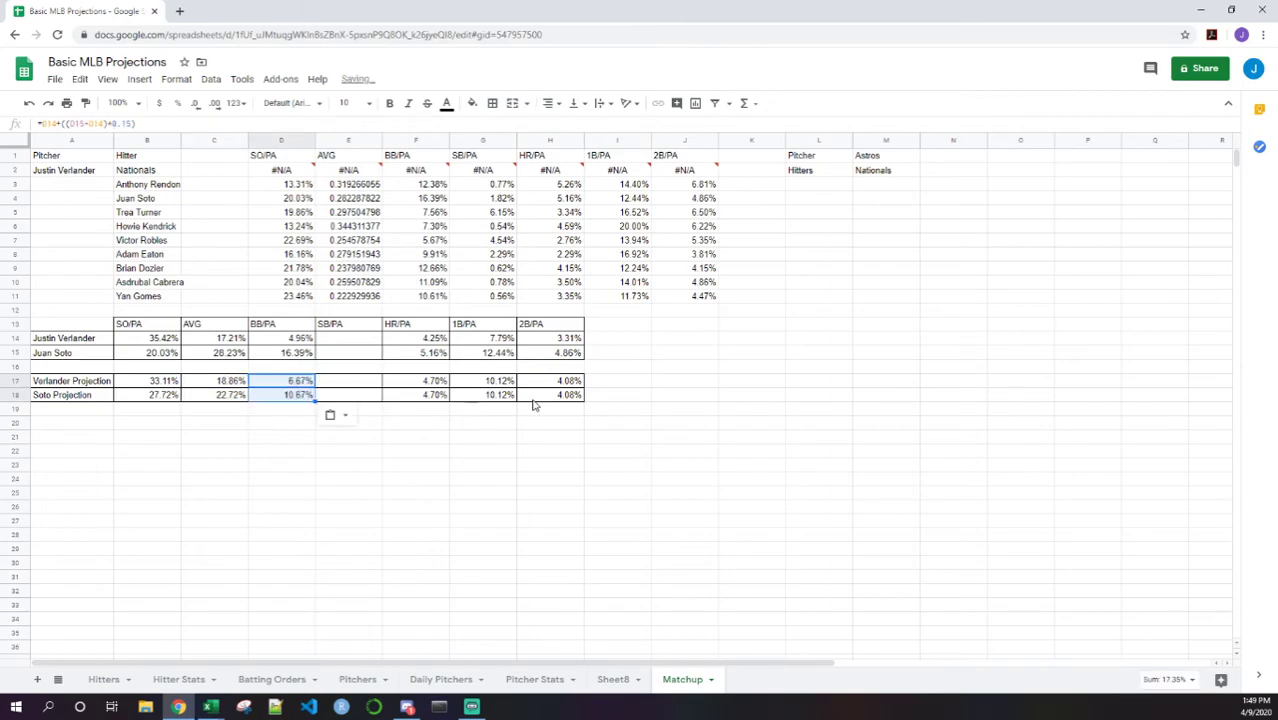
left_click(436, 381)
type("4.39% 4.70%")
left_click(497, 380)
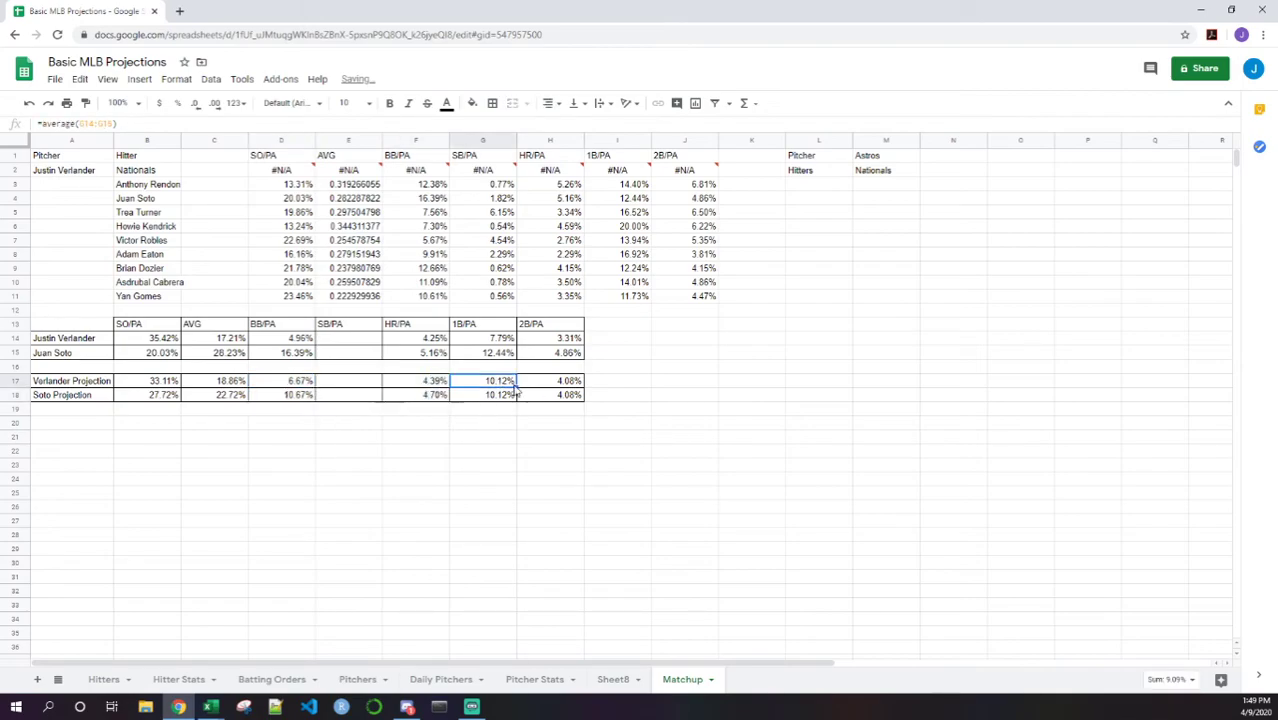
key("ctrl+v")
left_click(566, 383)
key("ctrl+v")
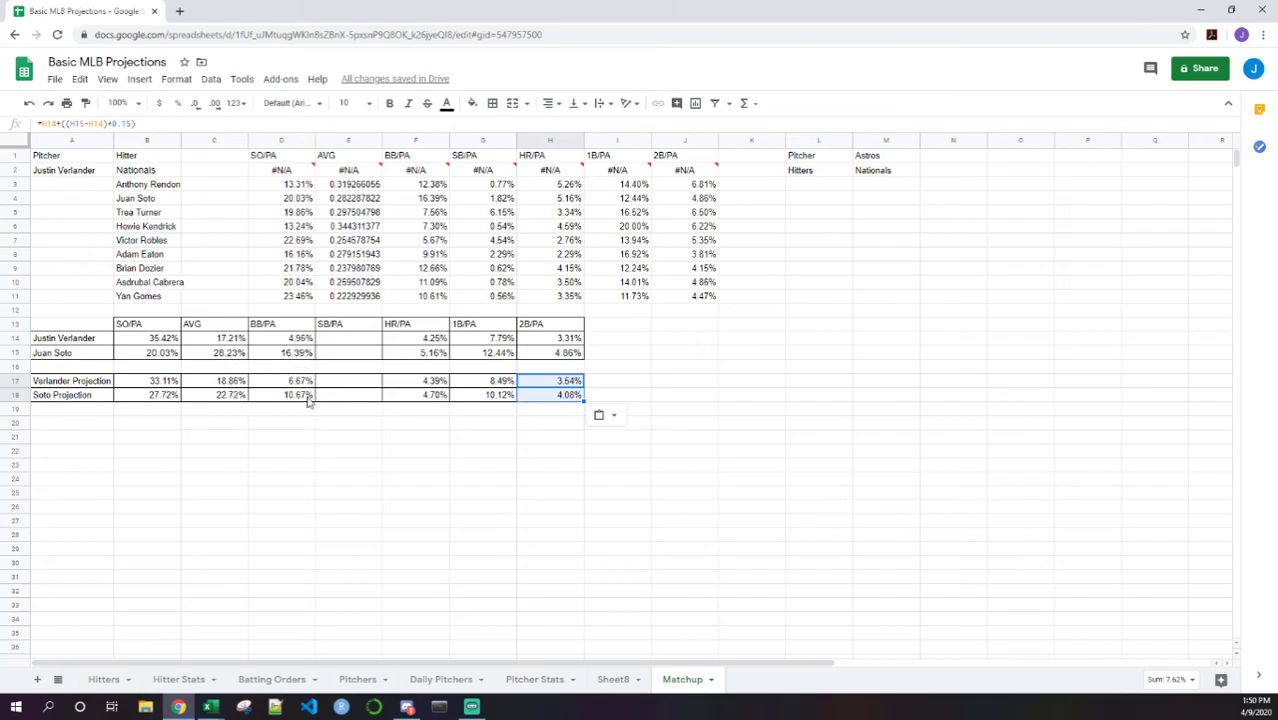
left_click(92, 342)
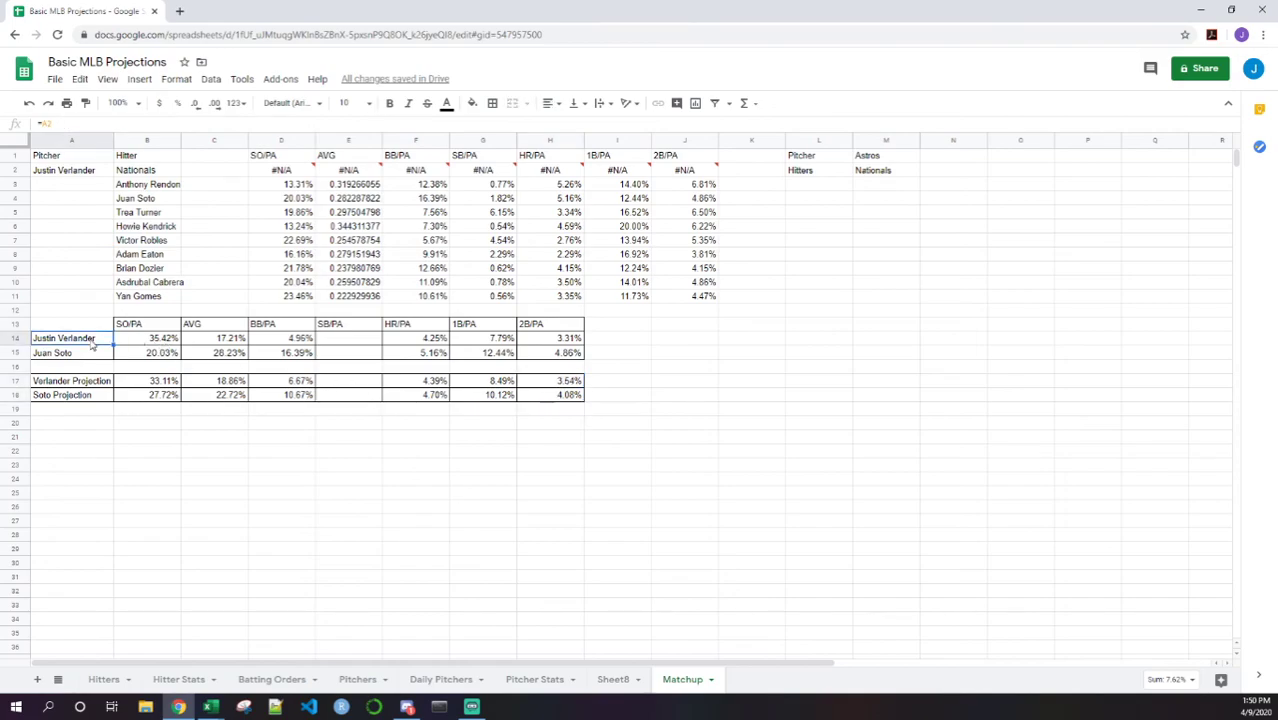
left_click(155, 325)
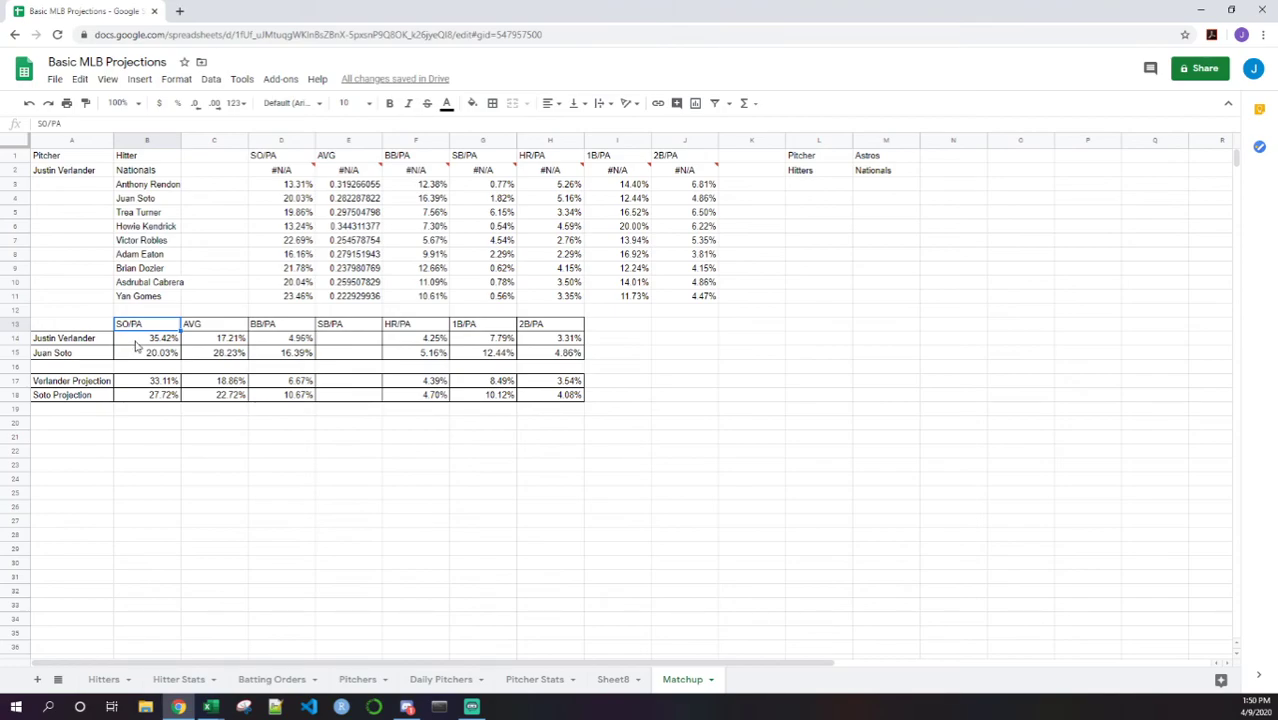
left_click(140, 397)
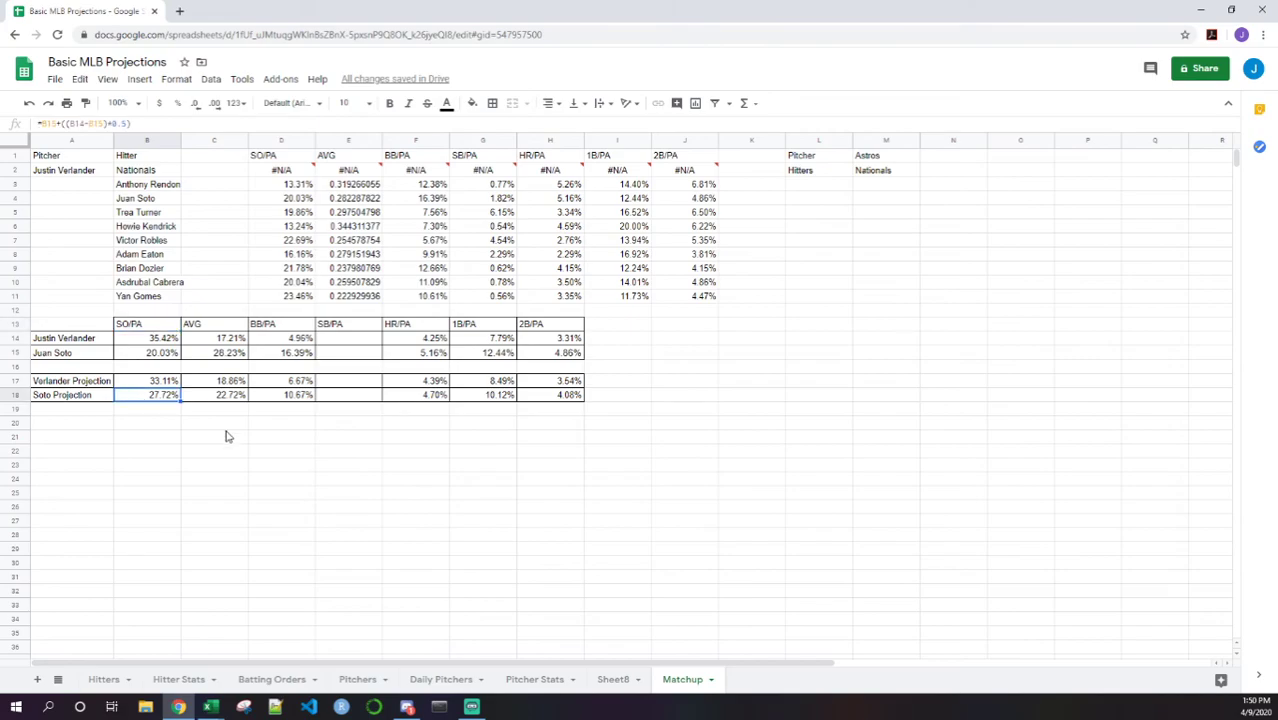